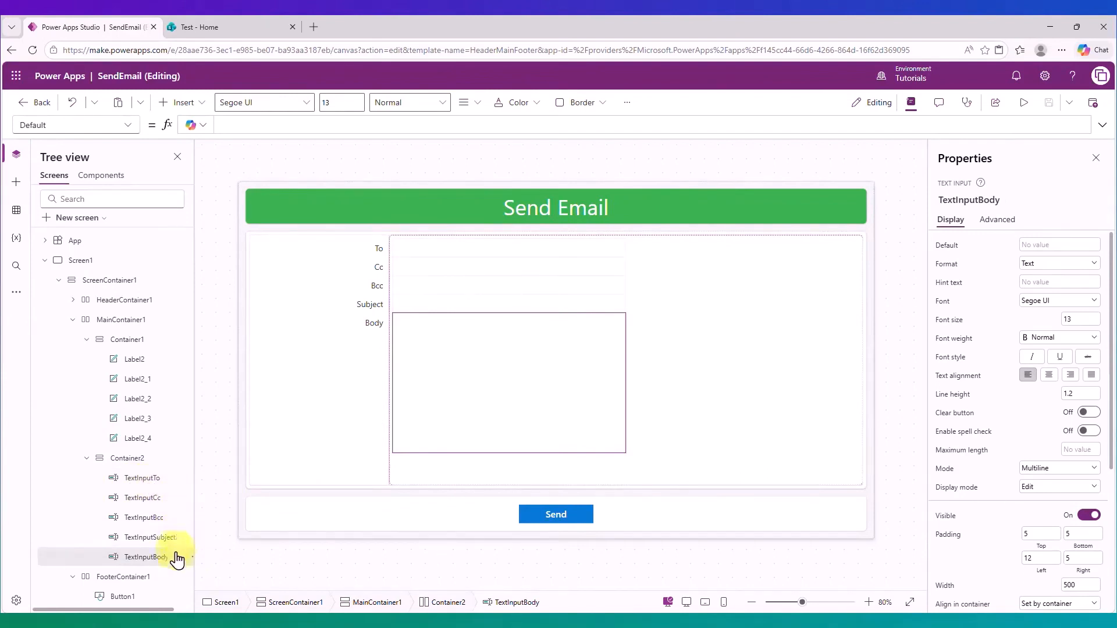
Select Button1, the Send button, so its OnSelect formula (false) shows for editing.
left_click(571, 522)
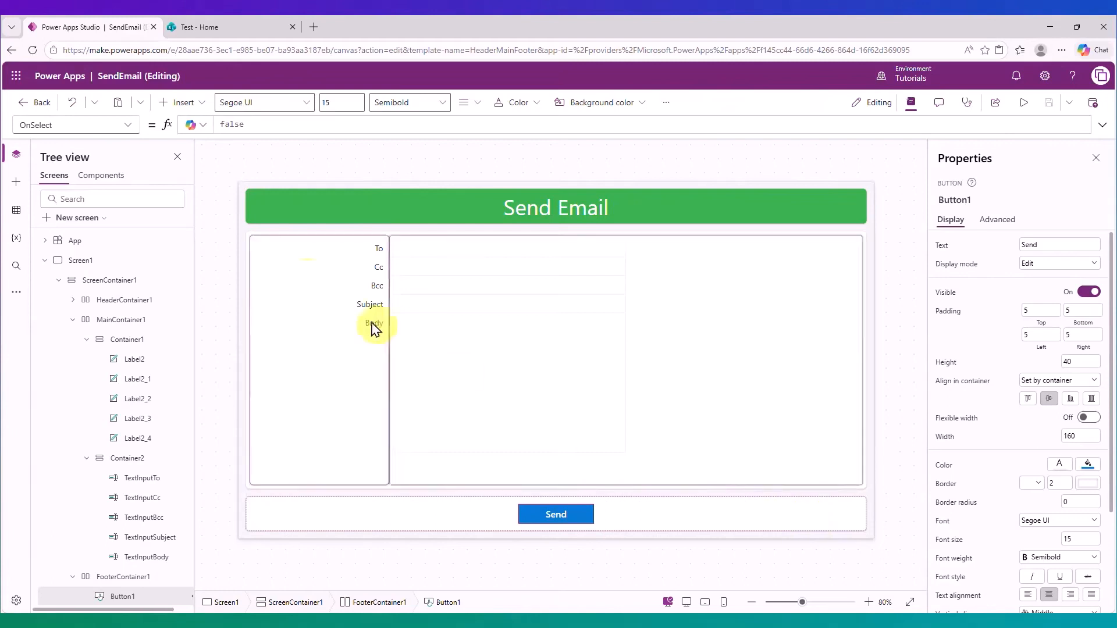
Add the Office 365 Outlook data source to the app using the existing connection.
left_click(16, 210)
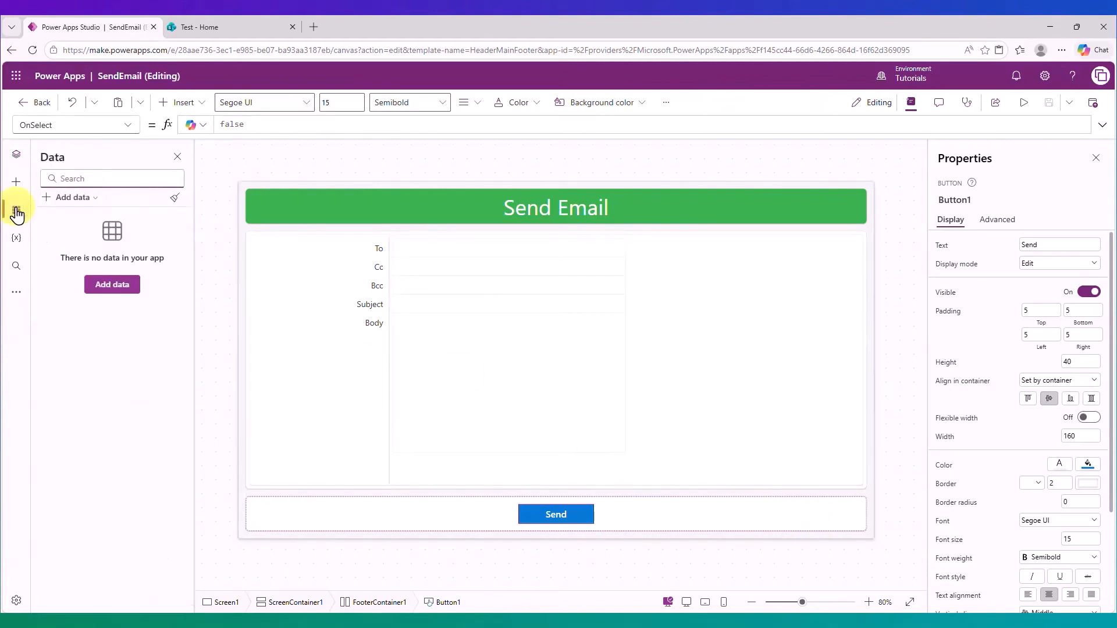
left_click(70, 197)
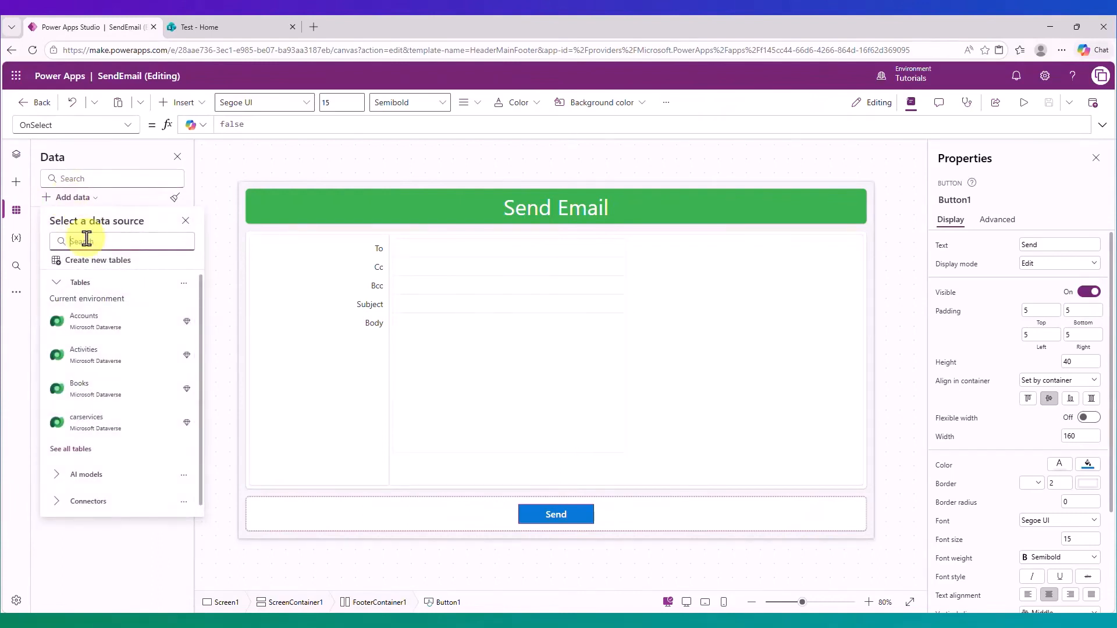
type("office")
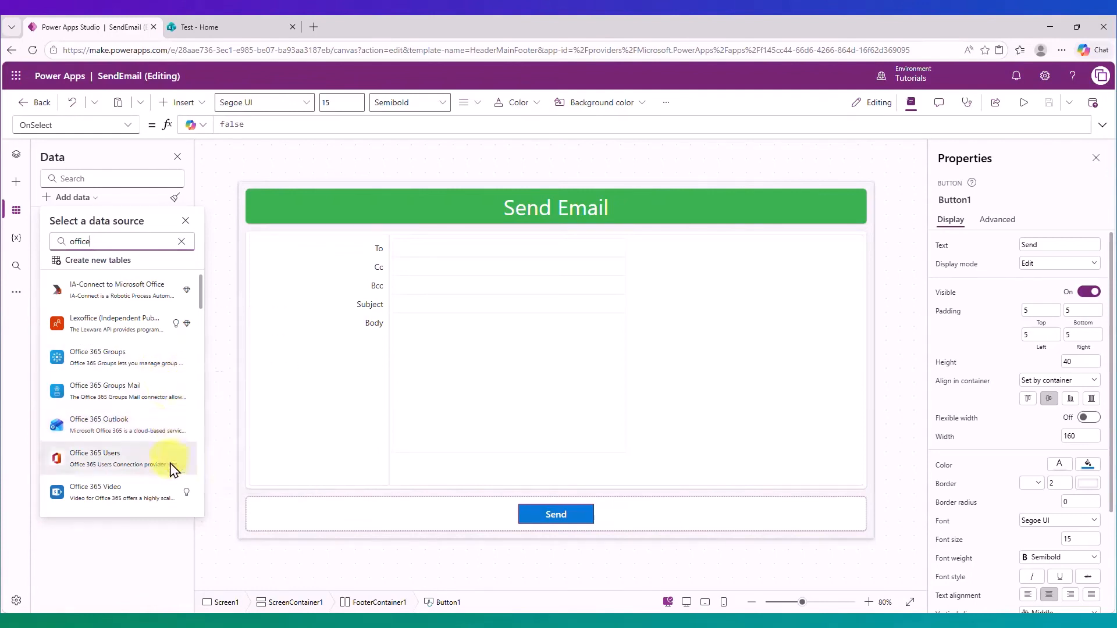
mouse_move(163, 427)
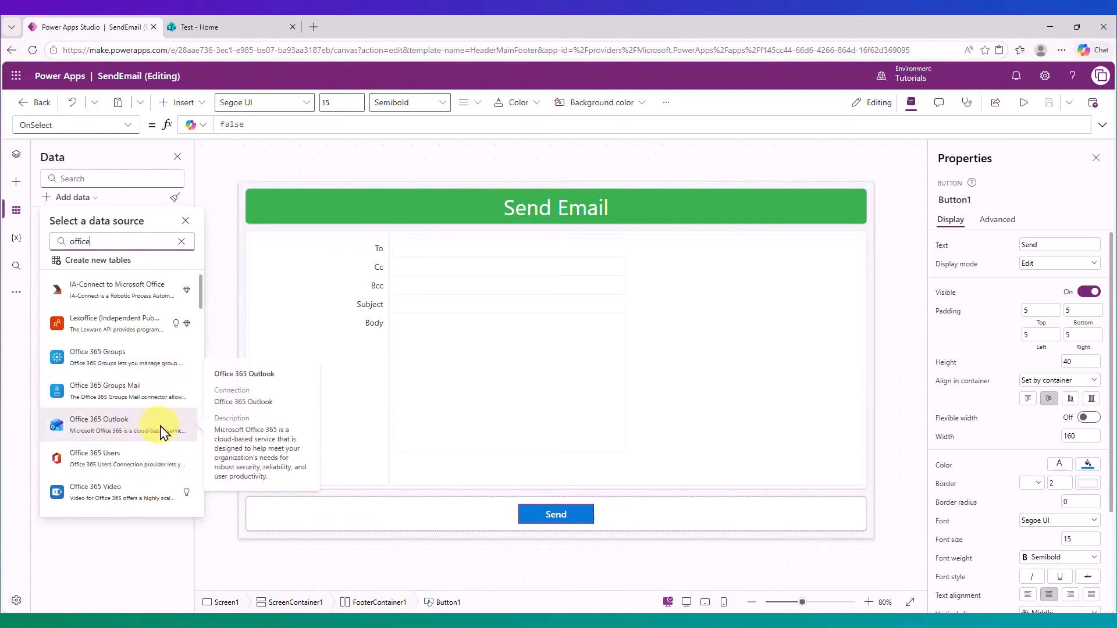
left_click(160, 433)
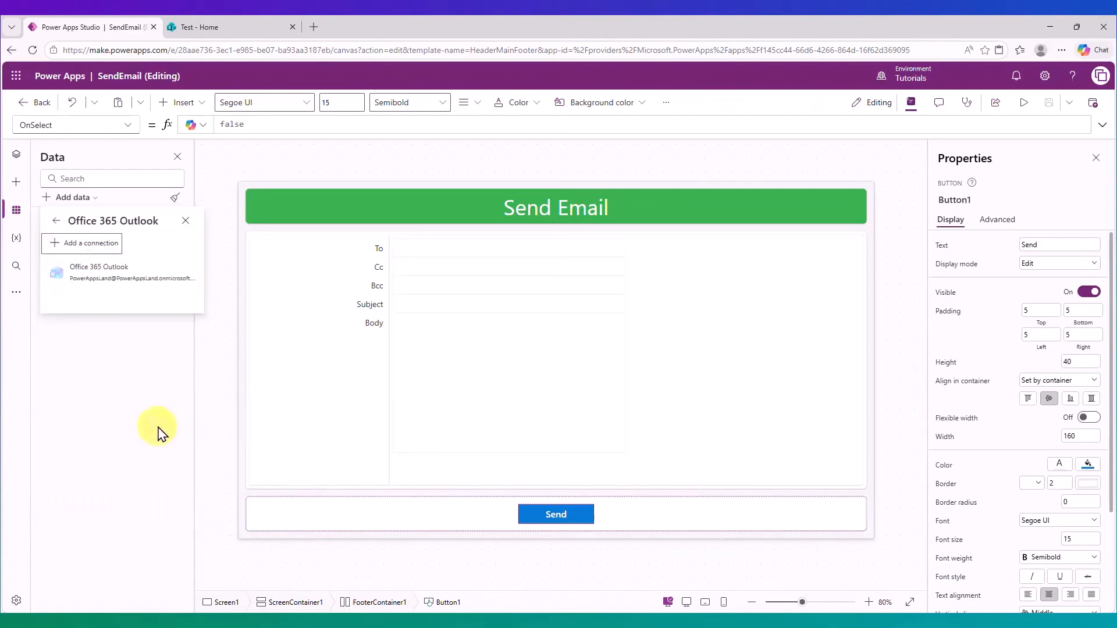
left_click(143, 278)
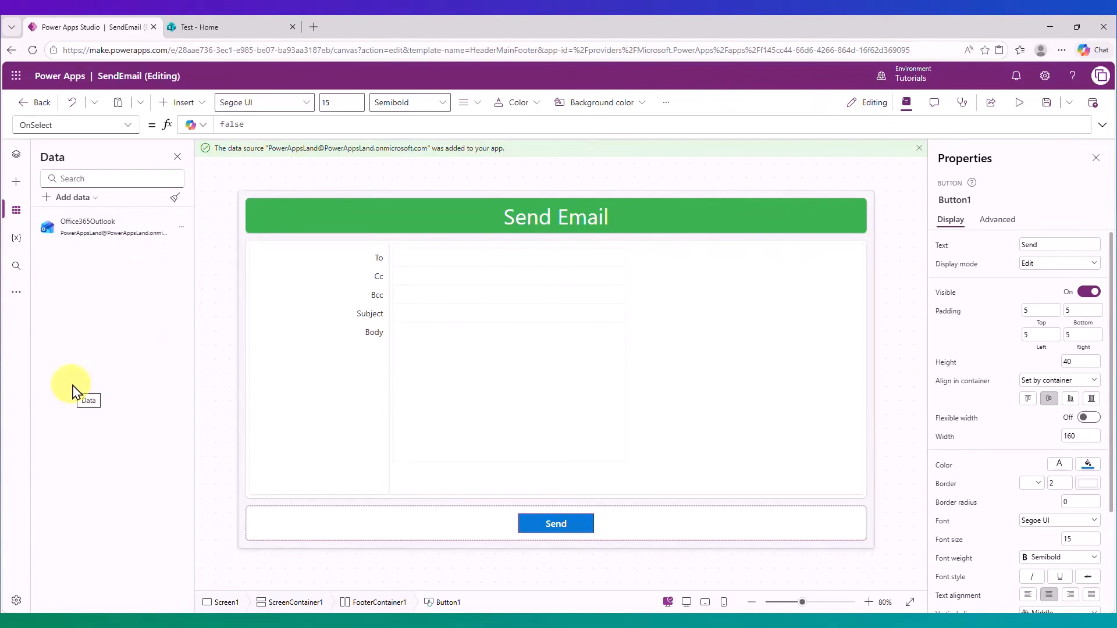
Replace the Send button's OnSelect value false with Office365Outlook.SendEmailV2( from autocomplete.
left_click(555, 527)
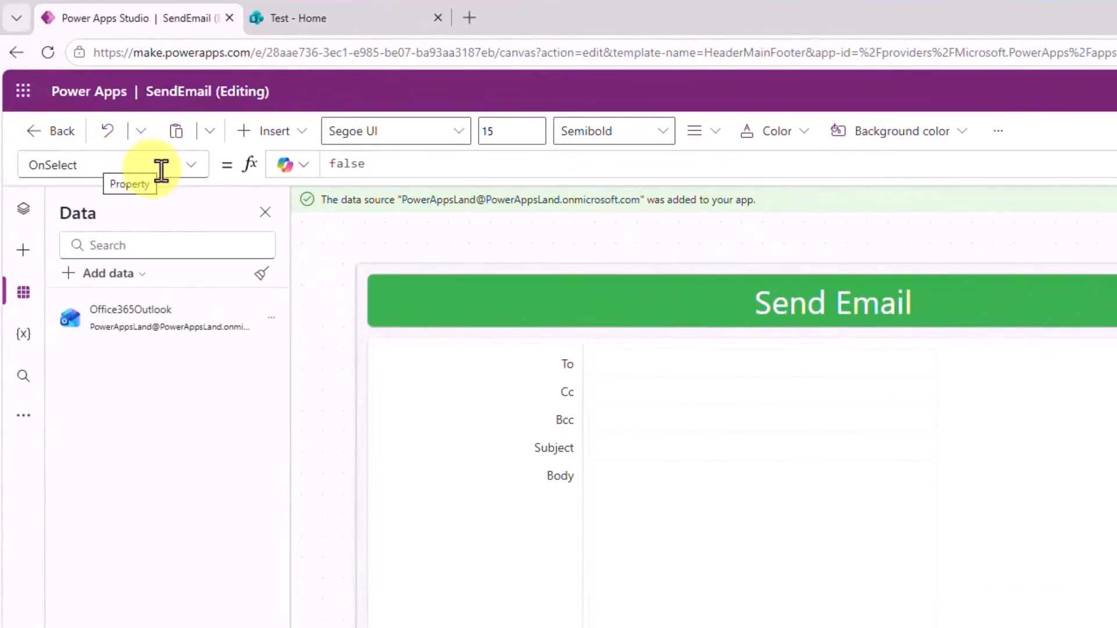
left_click(440, 168)
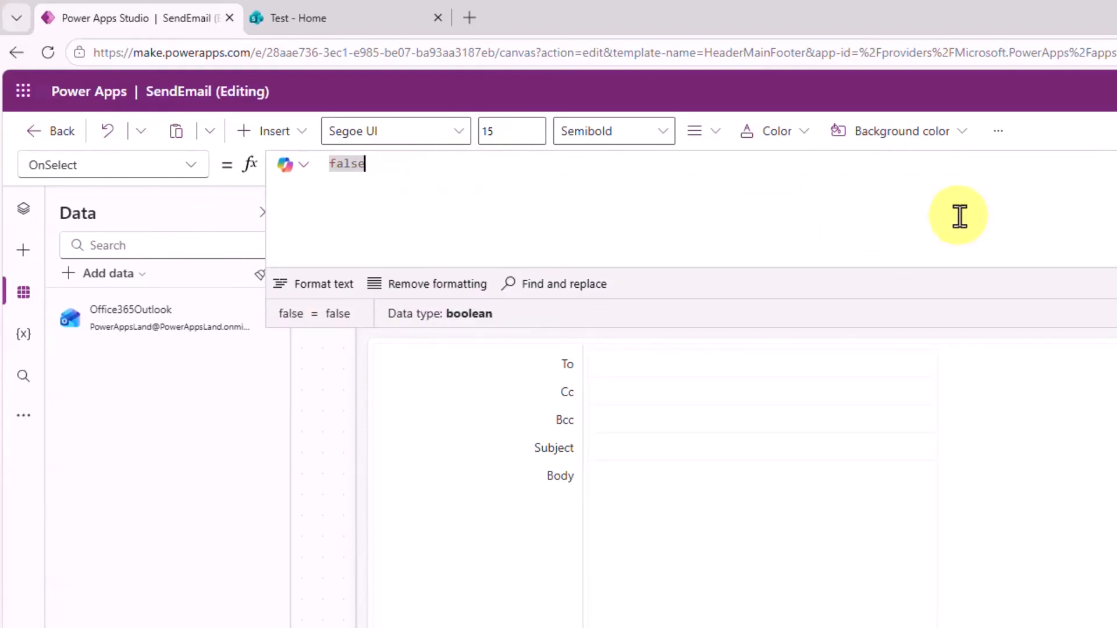
key("BackSpace")
key("BackSpace")
key("BackSpace")
key("BackSpace")
key("BackSpace")
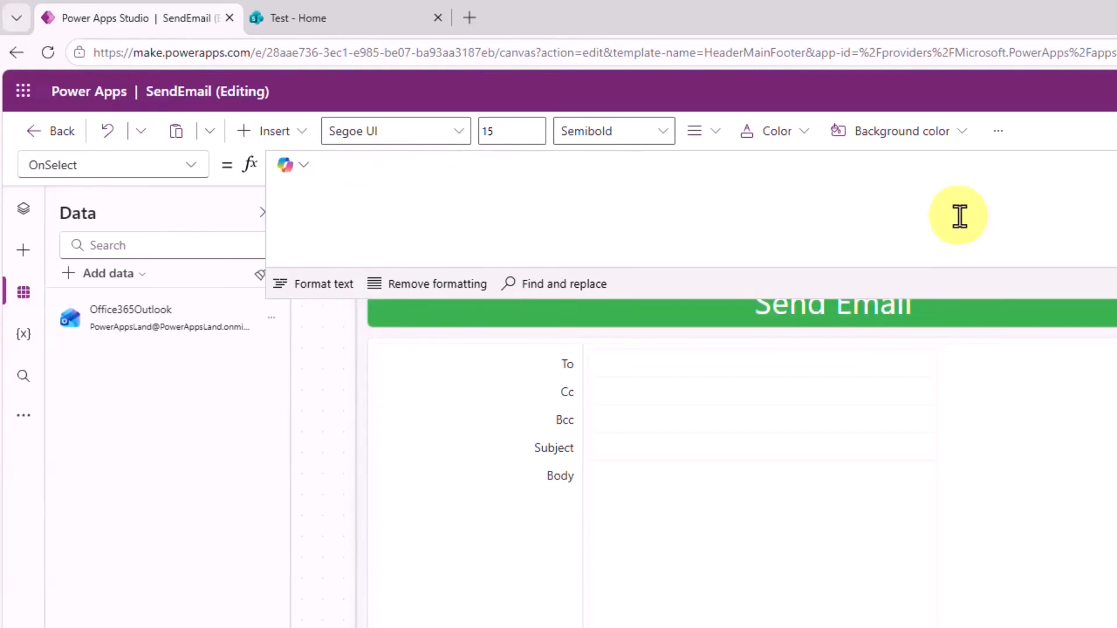
type("Offi")
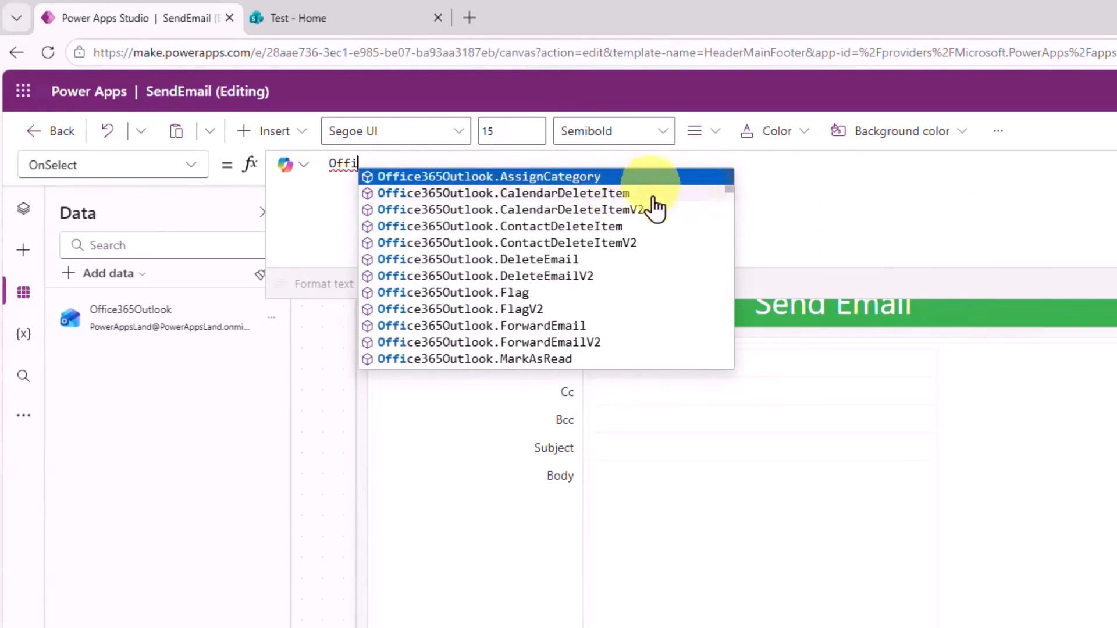
scroll(659, 292, "down", 5)
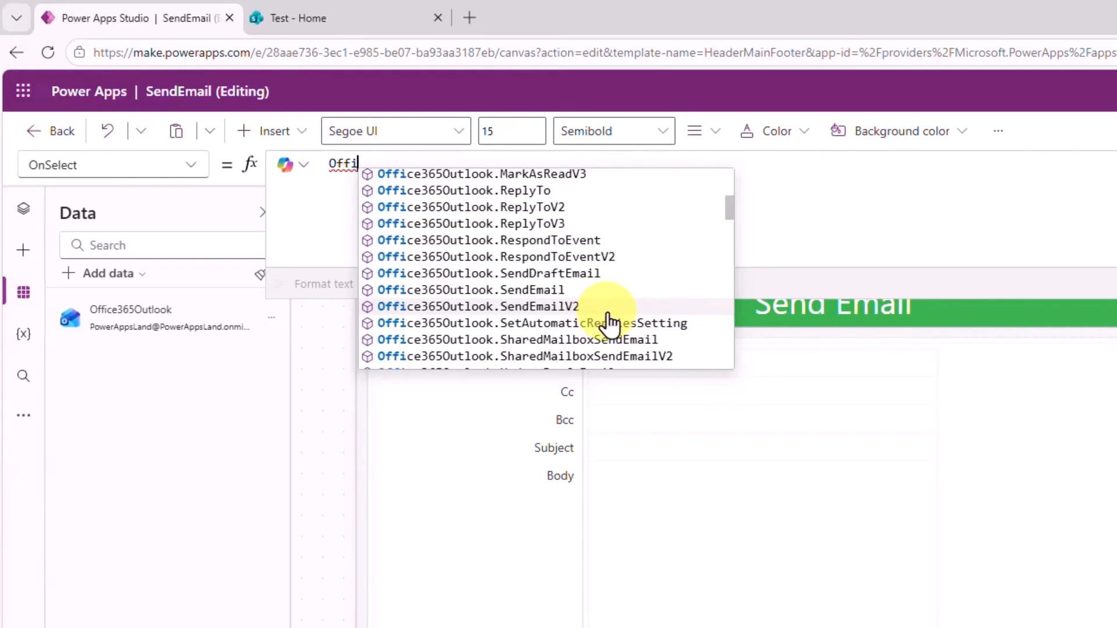
left_click(566, 313)
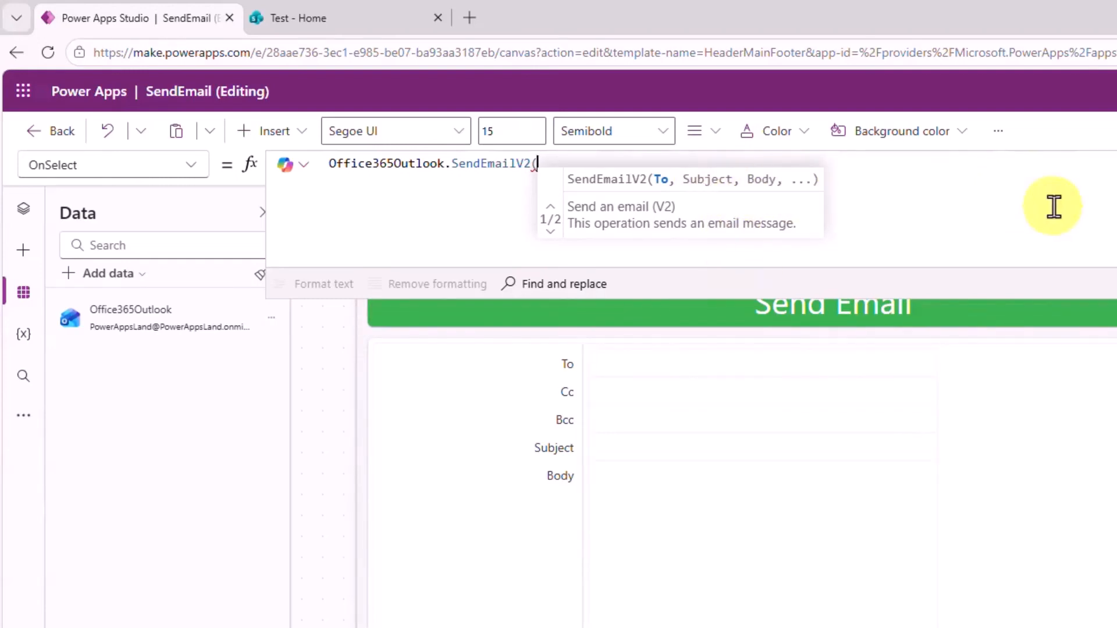
Enter TextInputTo.Text and TextInputSubject as the first SendEmailV2 arguments.
type("Text")
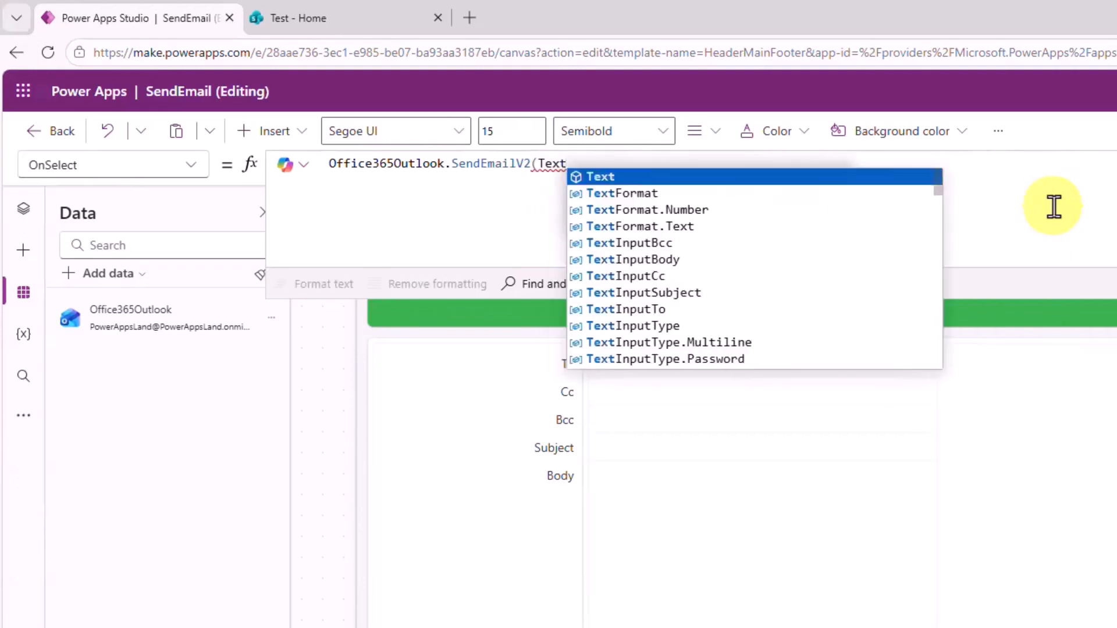
key("Down")
key("Down")
key("Down")
key("Down")
key("Down")
key("Down")
key("Down")
key("Down")
key("Tab")
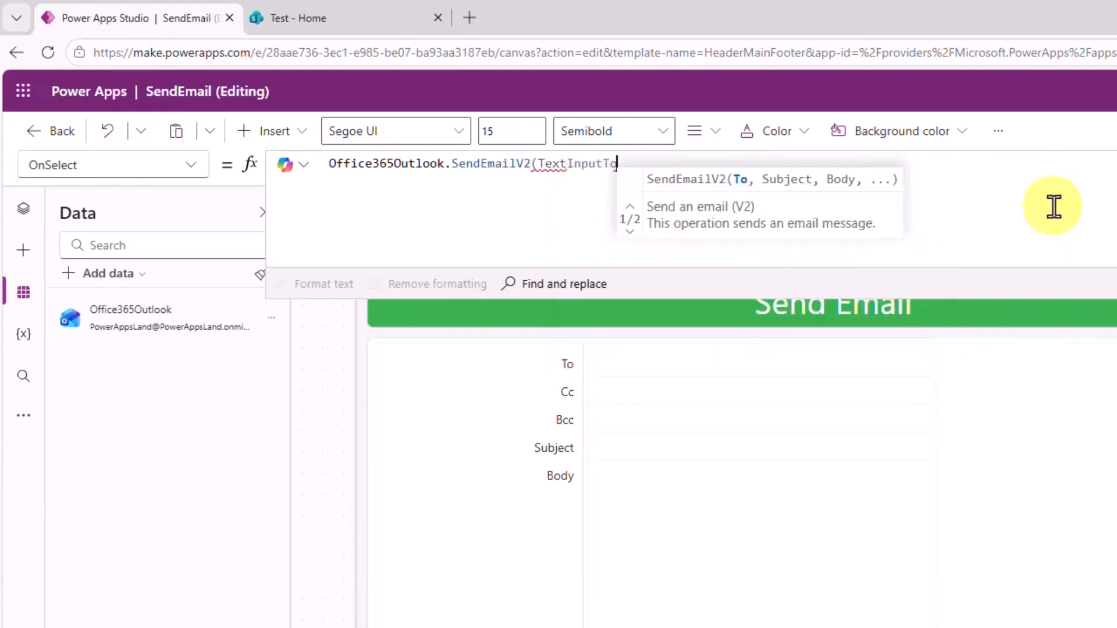
type(".T")
key("Tab")
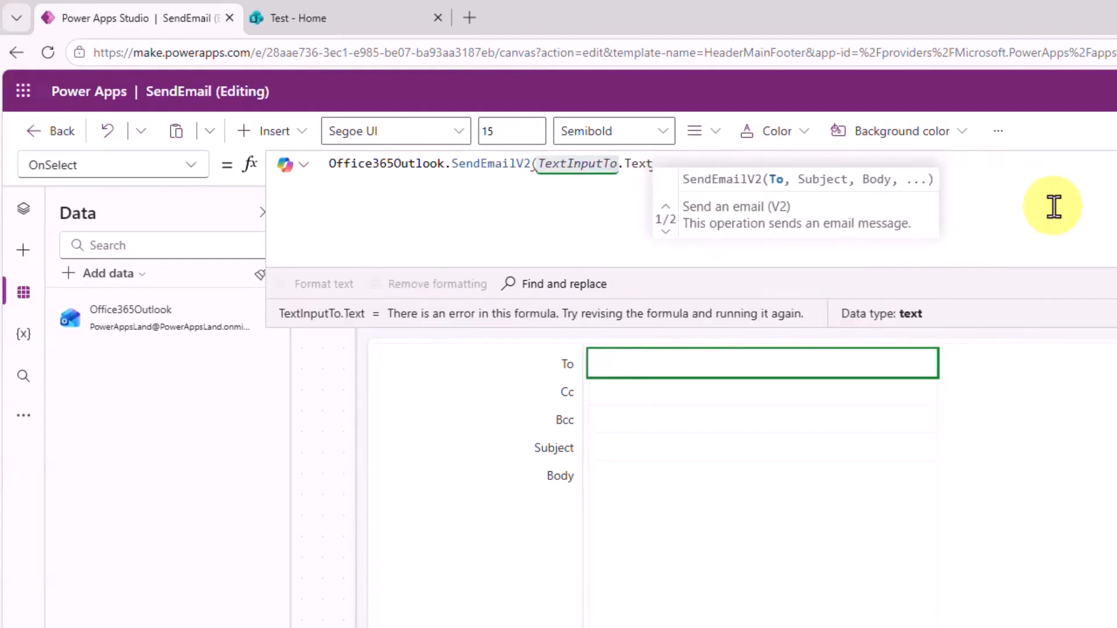
type(", Tex")
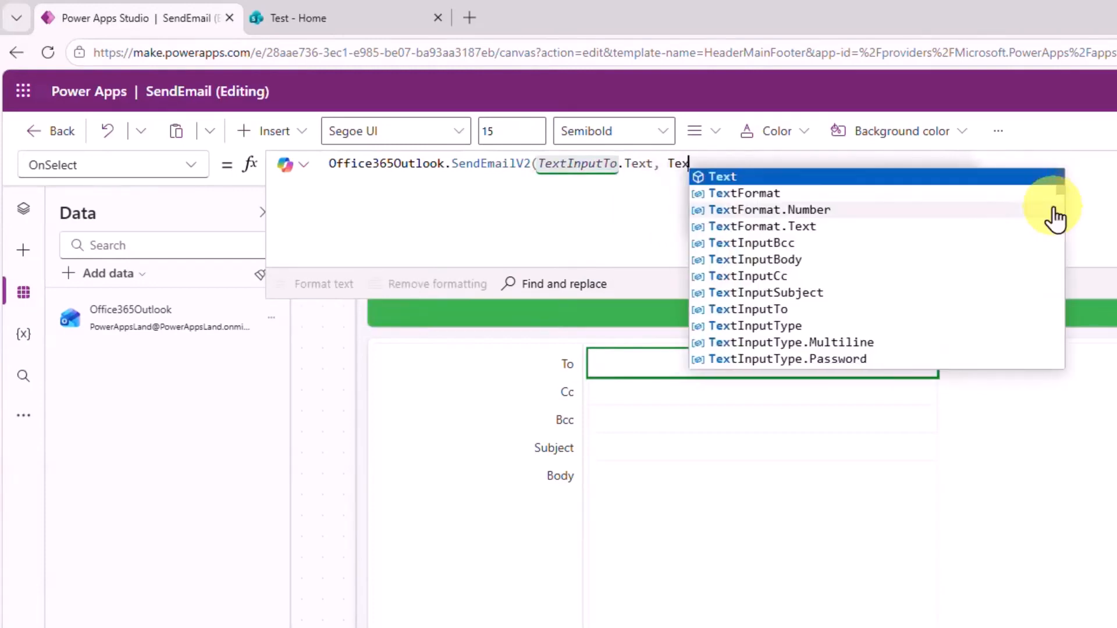
type("t")
key("Down")
key("Down")
key("Down")
key("Down")
key("Down")
key("Down")
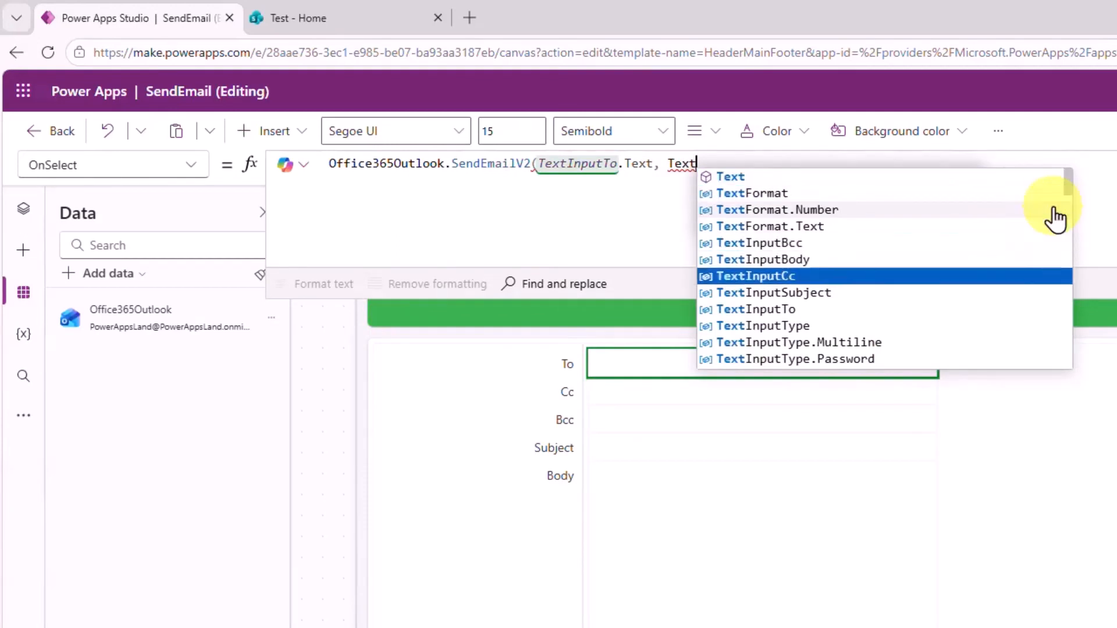
key("Down")
key("Tab")
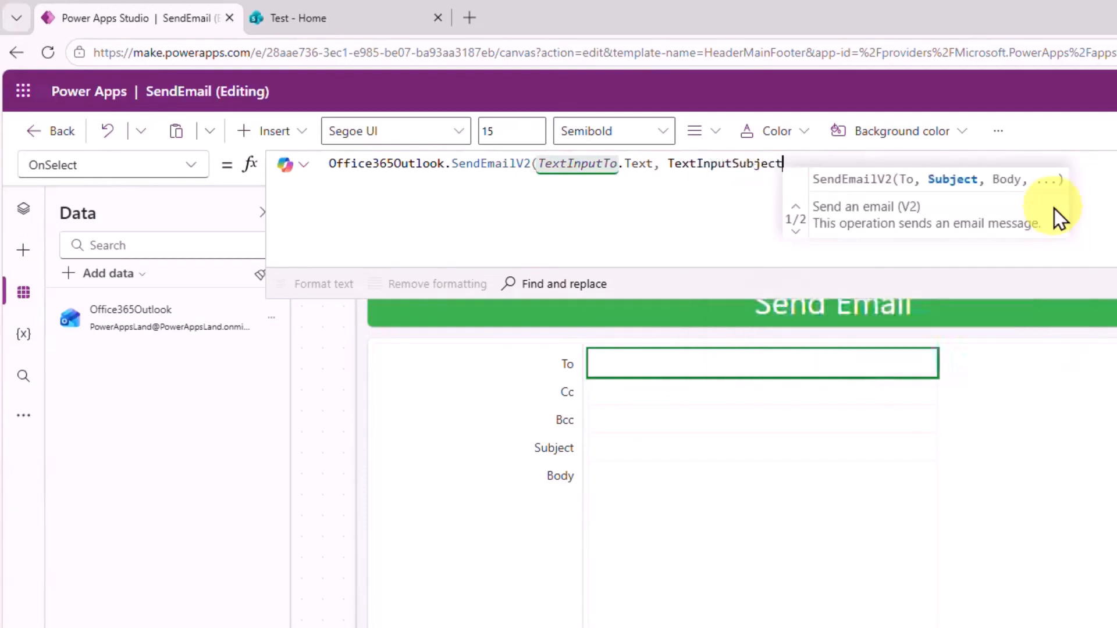
Complete the call with TextInputSubject.Text and TextInputBody.Text, then save the app.
type(".Text, ")
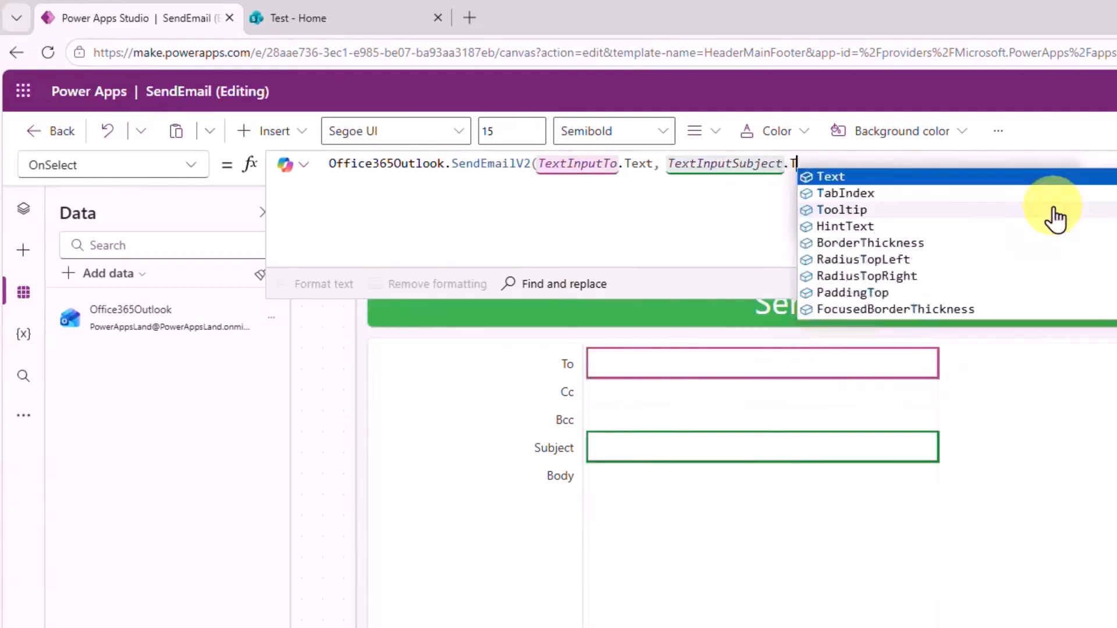
type("Text, Te")
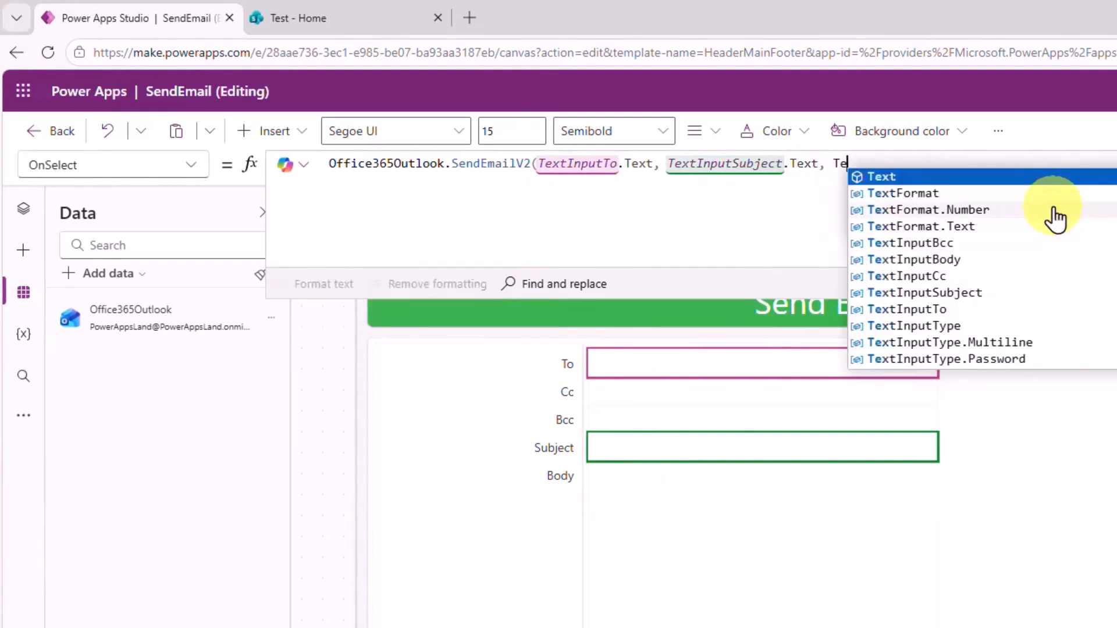
type("I")
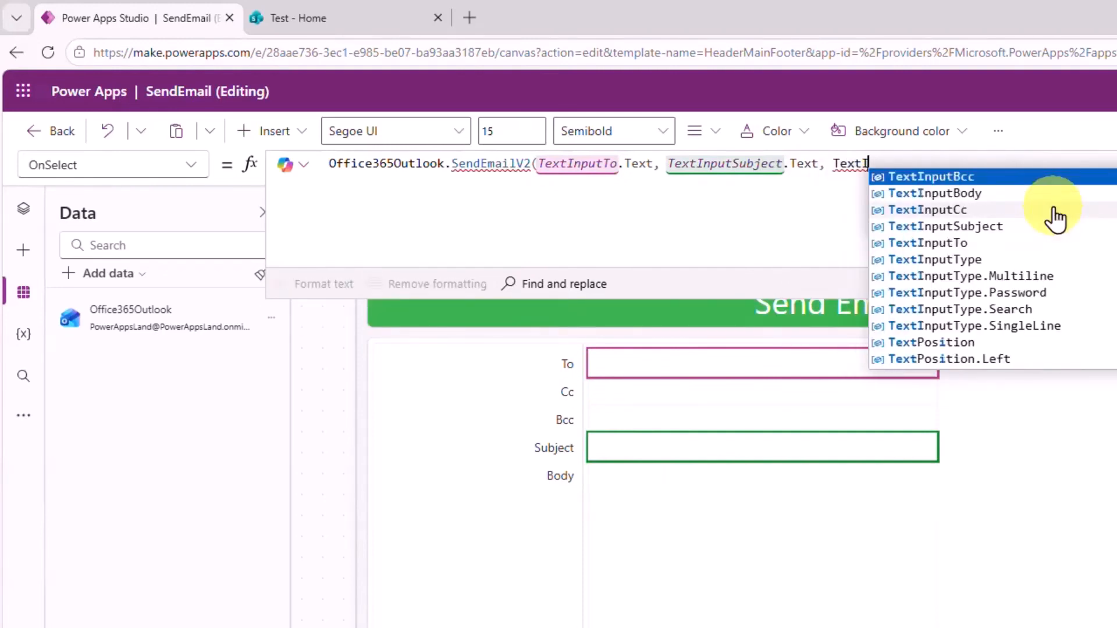
key("Down")
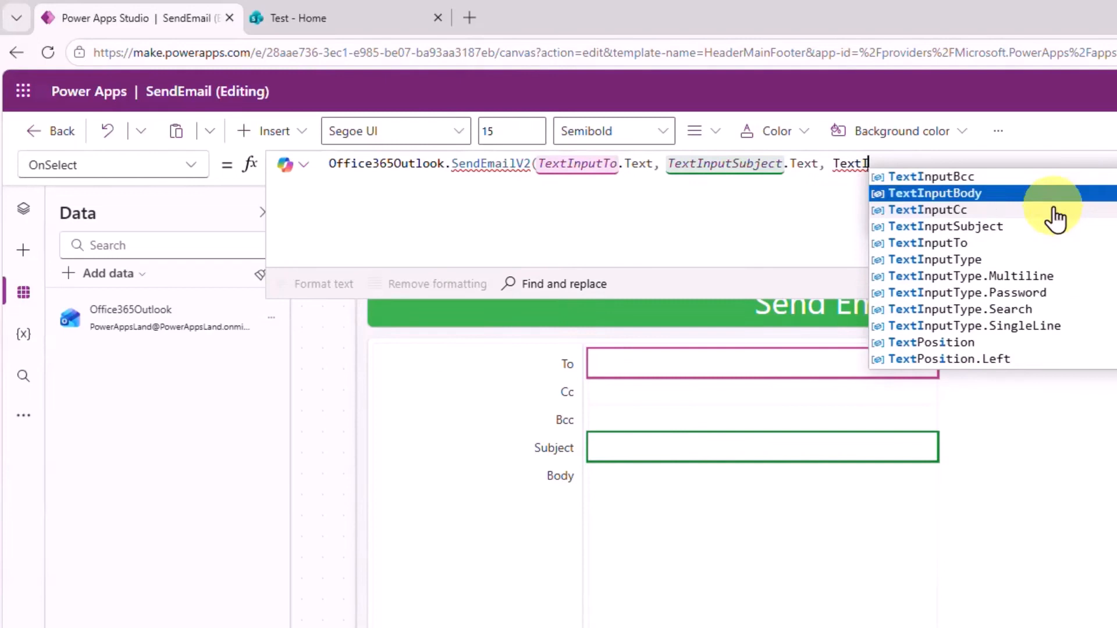
key("Tab")
type(".")
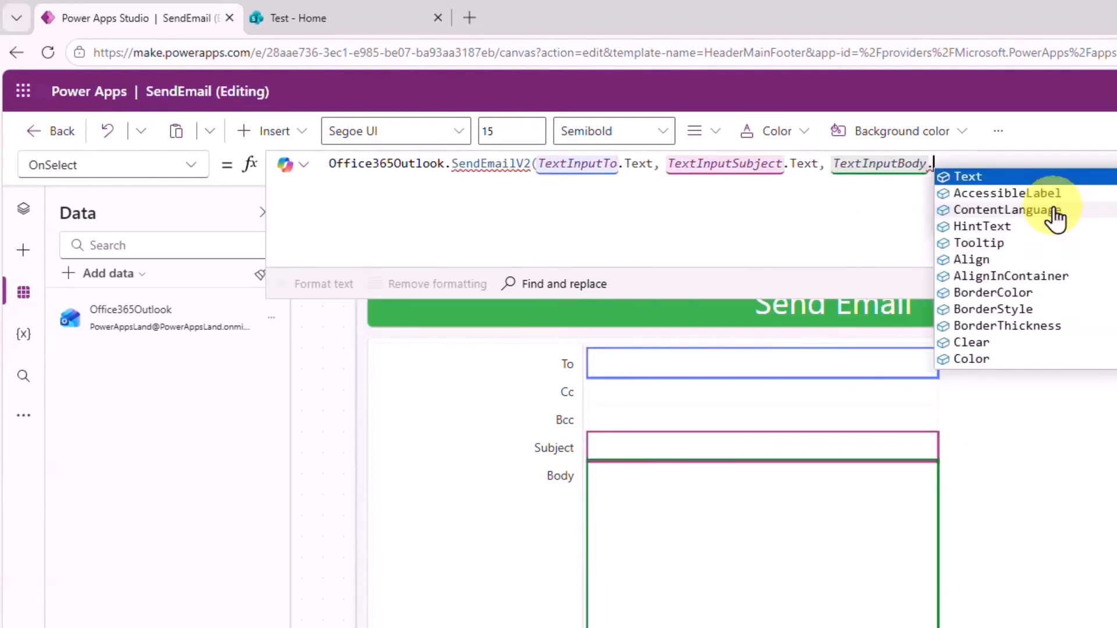
type("Text")
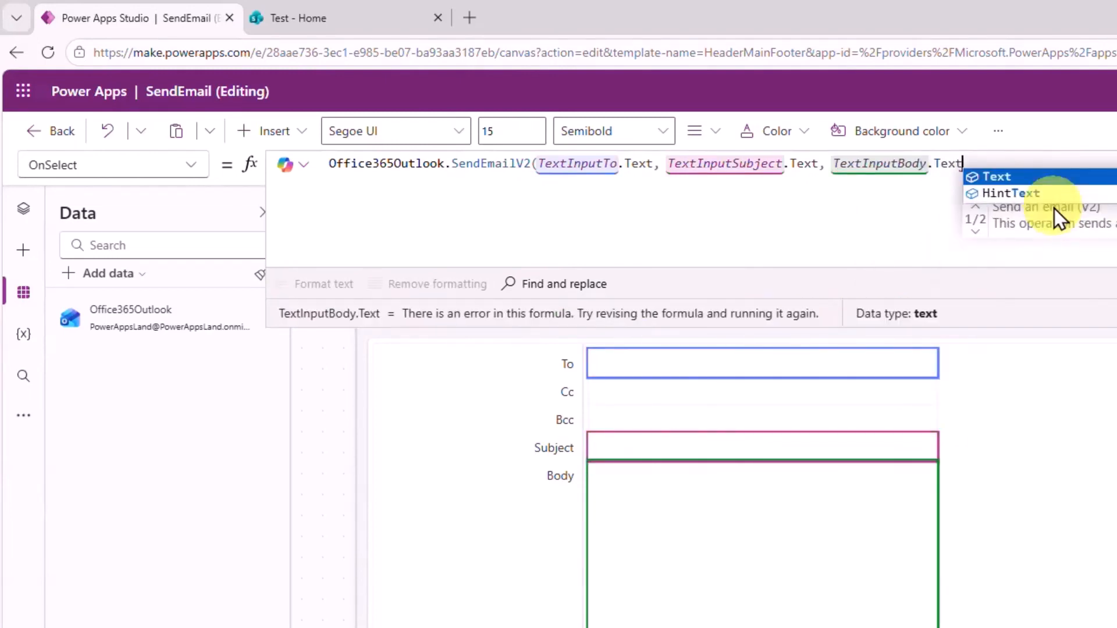
type(")")
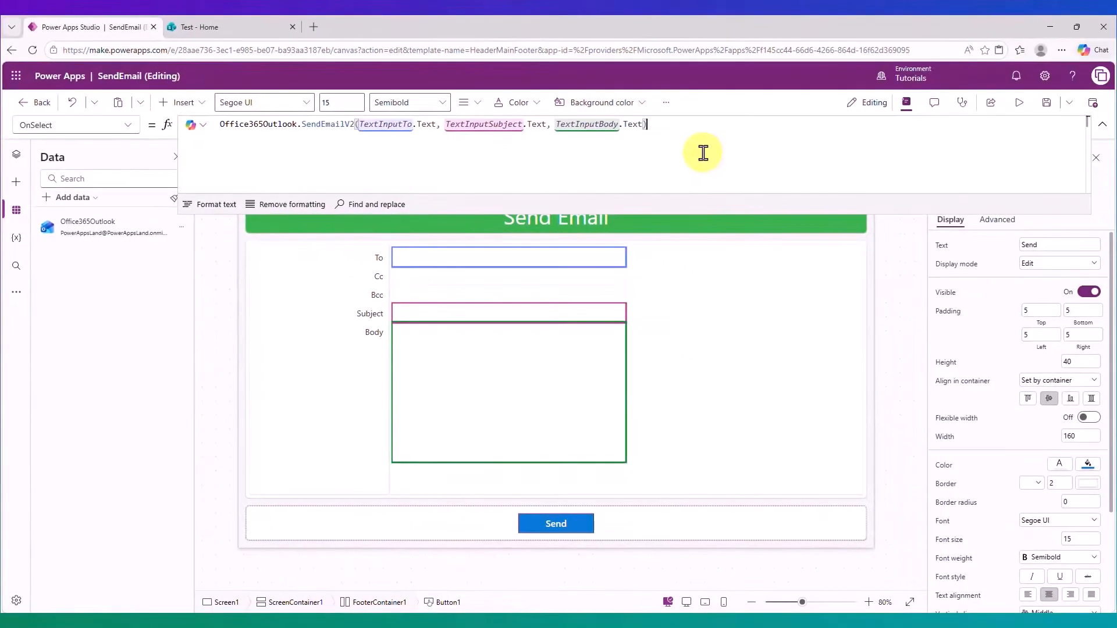
left_click(1049, 103)
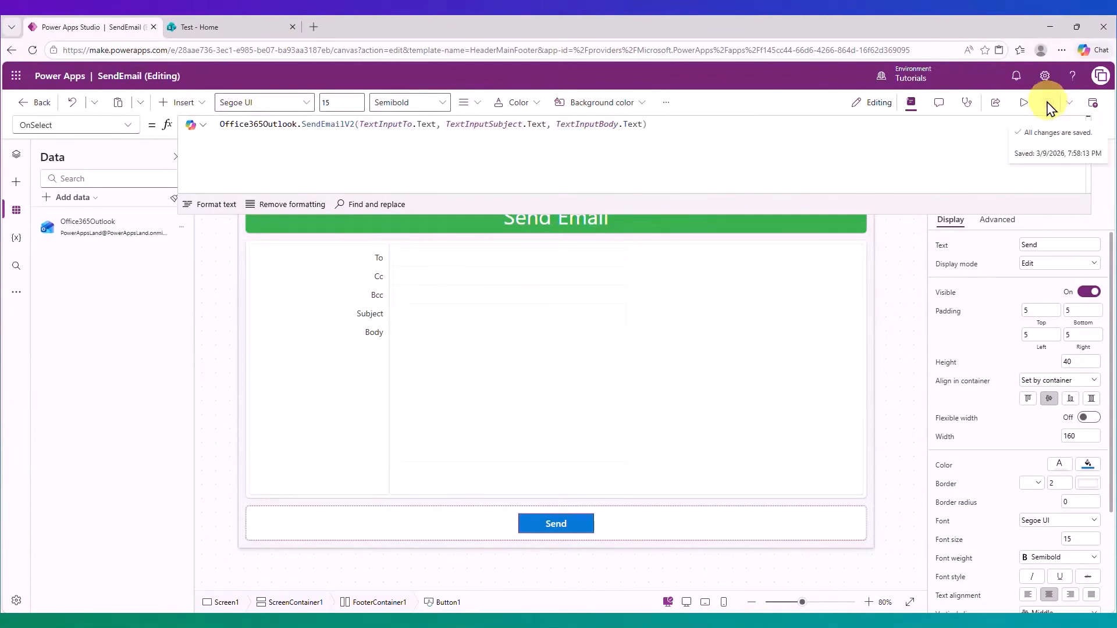
Preview the app, enter a recipient e-mail and body 'Hi from Send Email form', and send.
left_click(1022, 107)
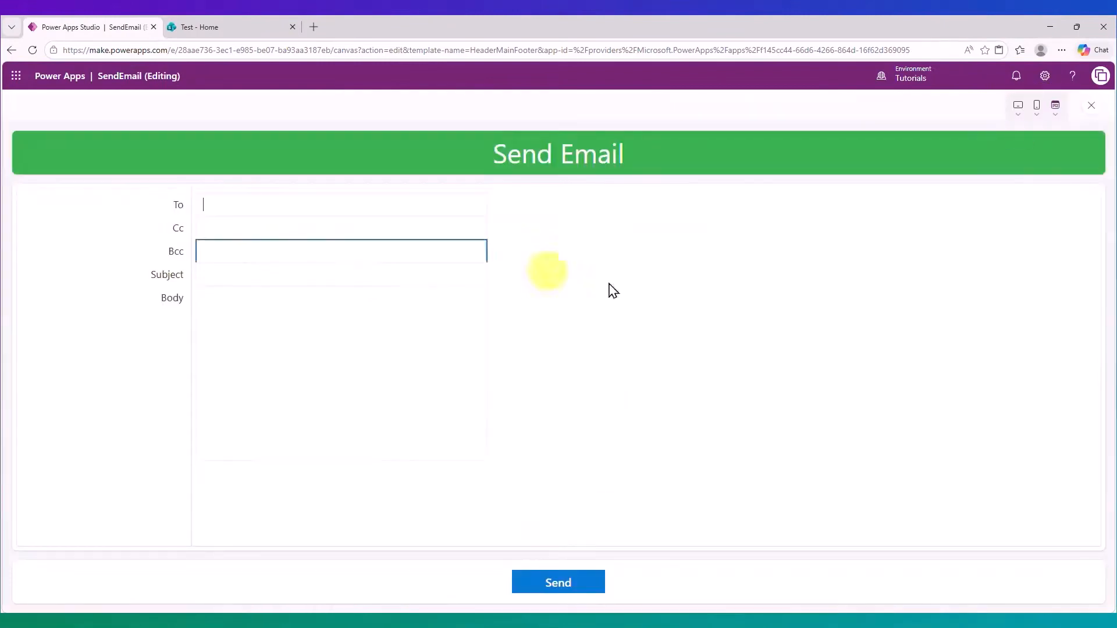
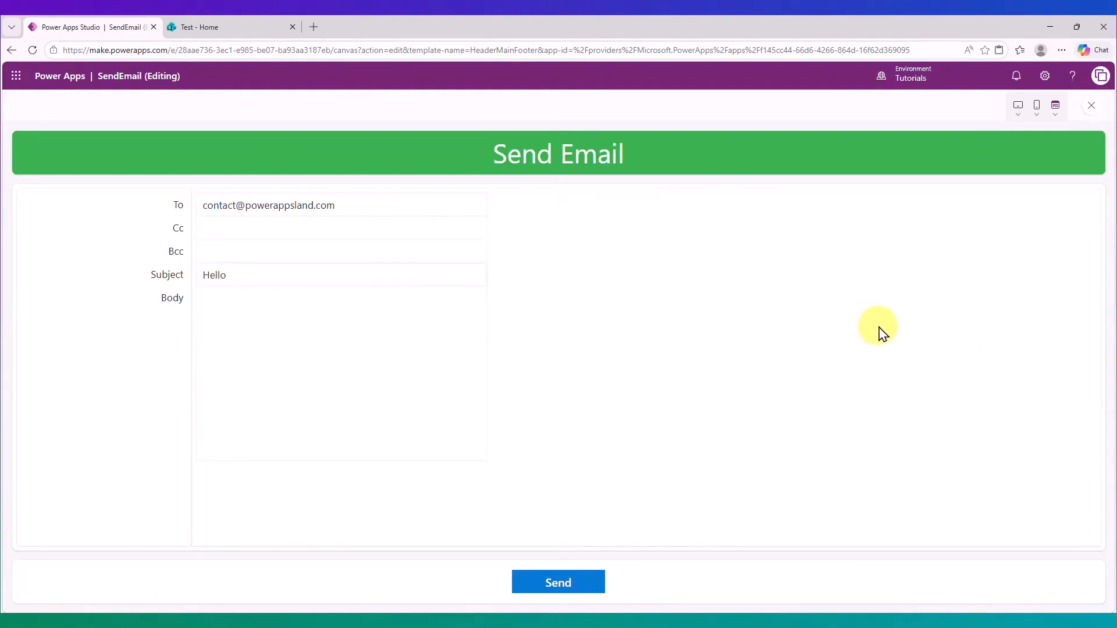
left_click(330, 351)
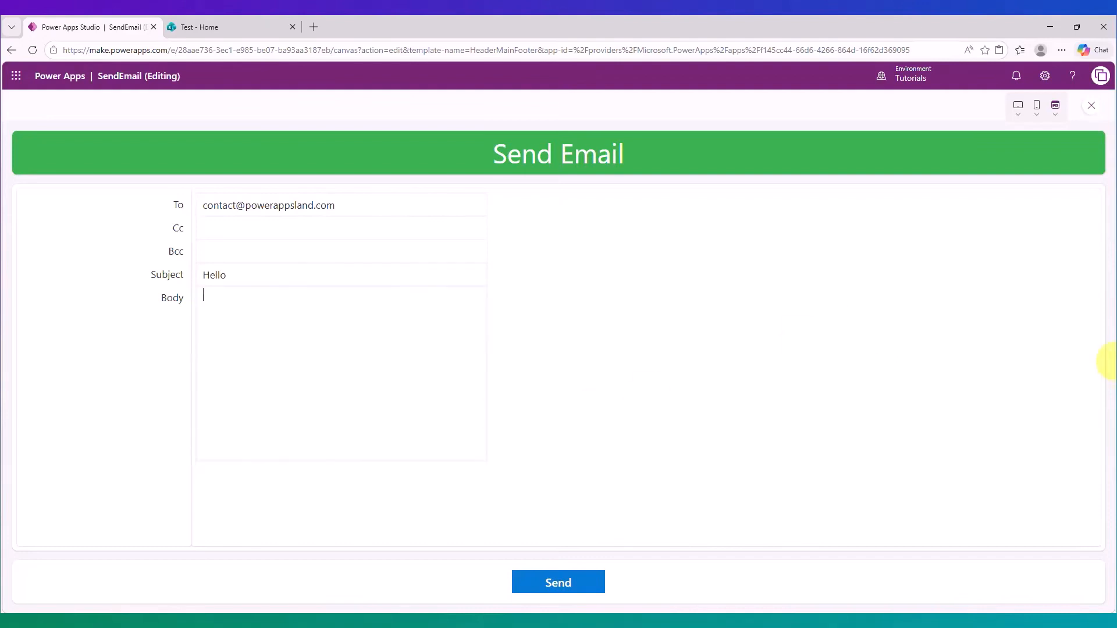
type("Hi from Send Email form.")
left_click(555, 588)
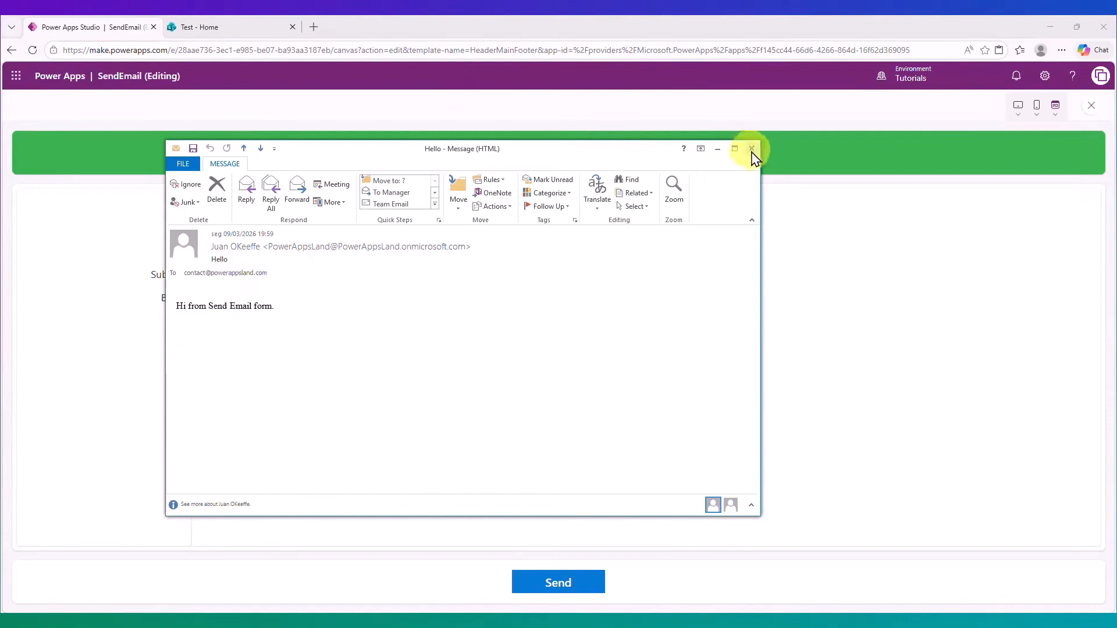
Close the received 'Hello' message window in Outlook.
left_click(752, 150)
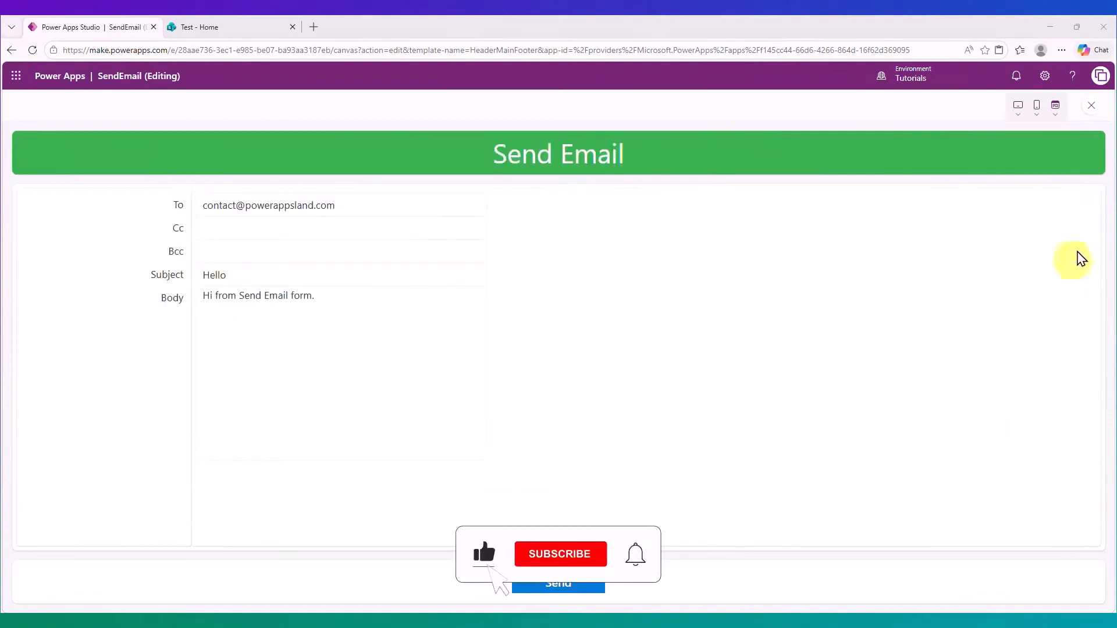
Exit preview, format the OnSelect formula, and end the SendEmailV2 call with a semicolon.
left_click(1091, 111)
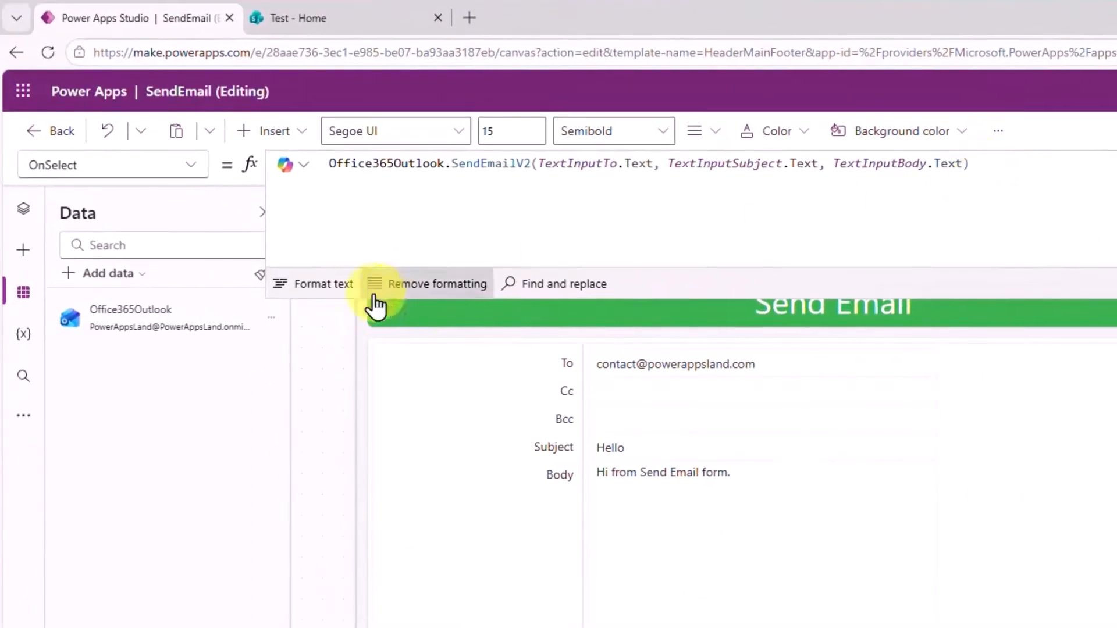
left_click(317, 285)
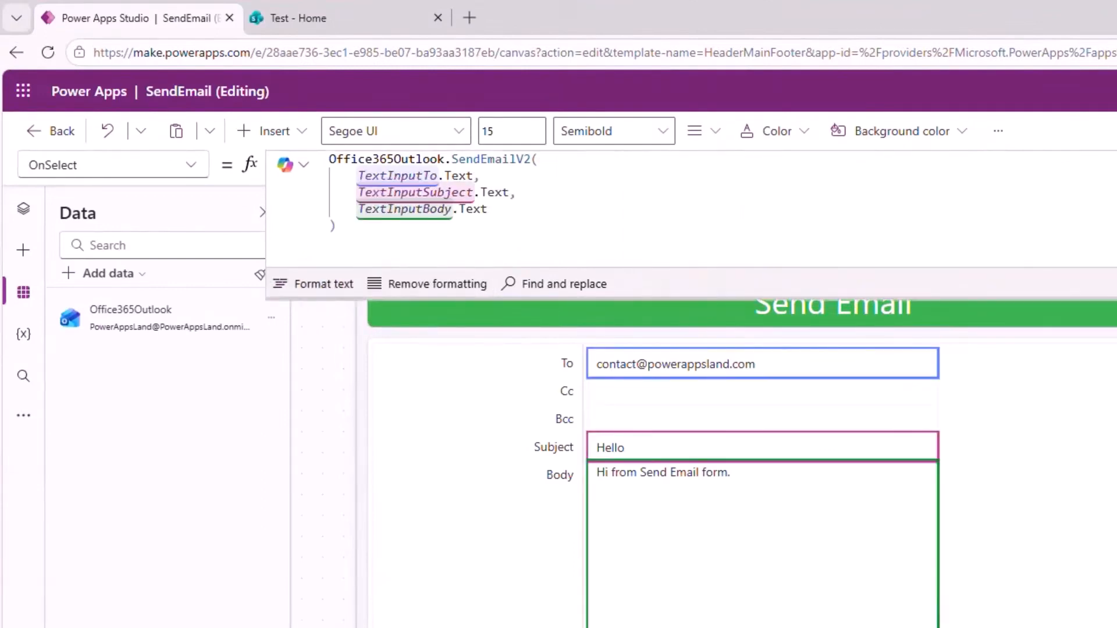
left_click(357, 226)
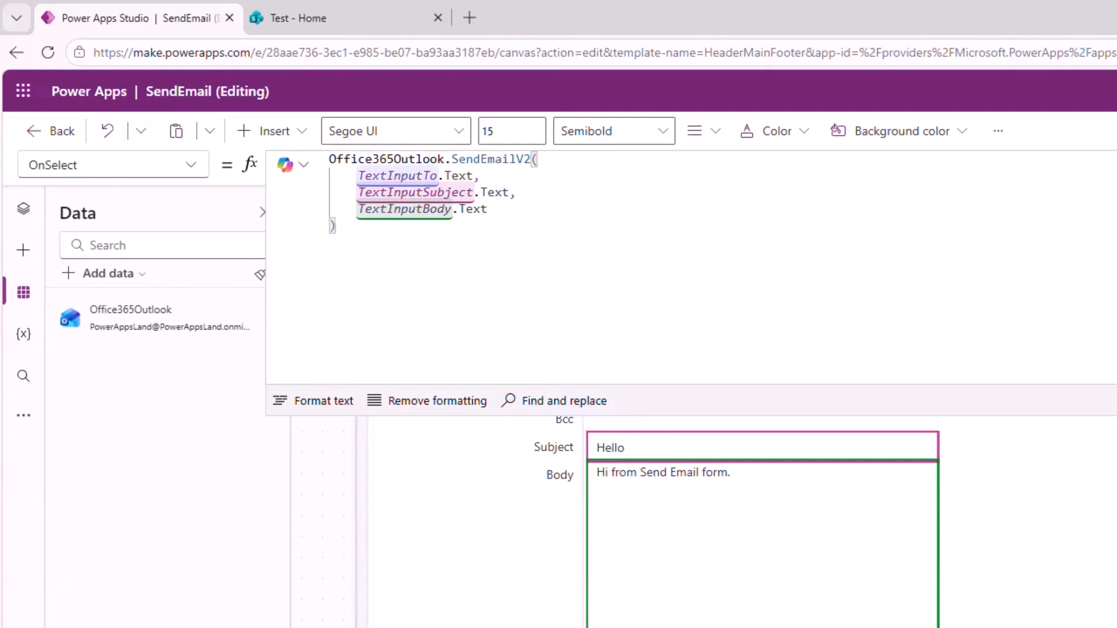
type(";")
key("Return")
Add Reset(TextInputTo); and Reset(TextInputBcc); after the send call.
type("Reset")
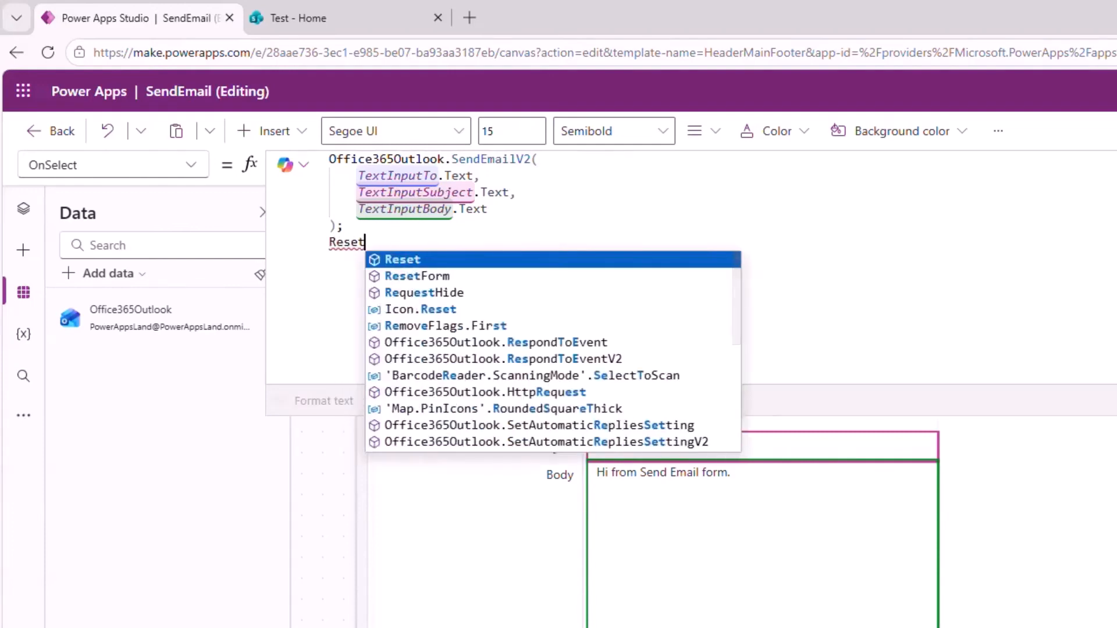
type("(Text")
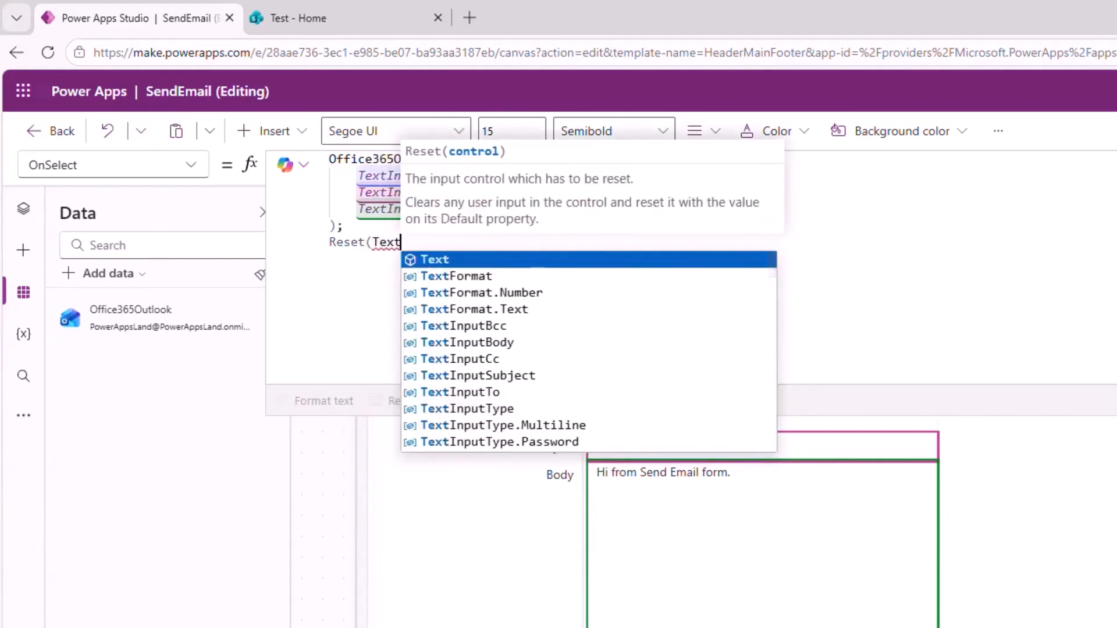
key("Down")
key("Down")
key("Down")
key("Down")
key("Down")
key("Down")
key("Down")
key("Down")
key("Tab")
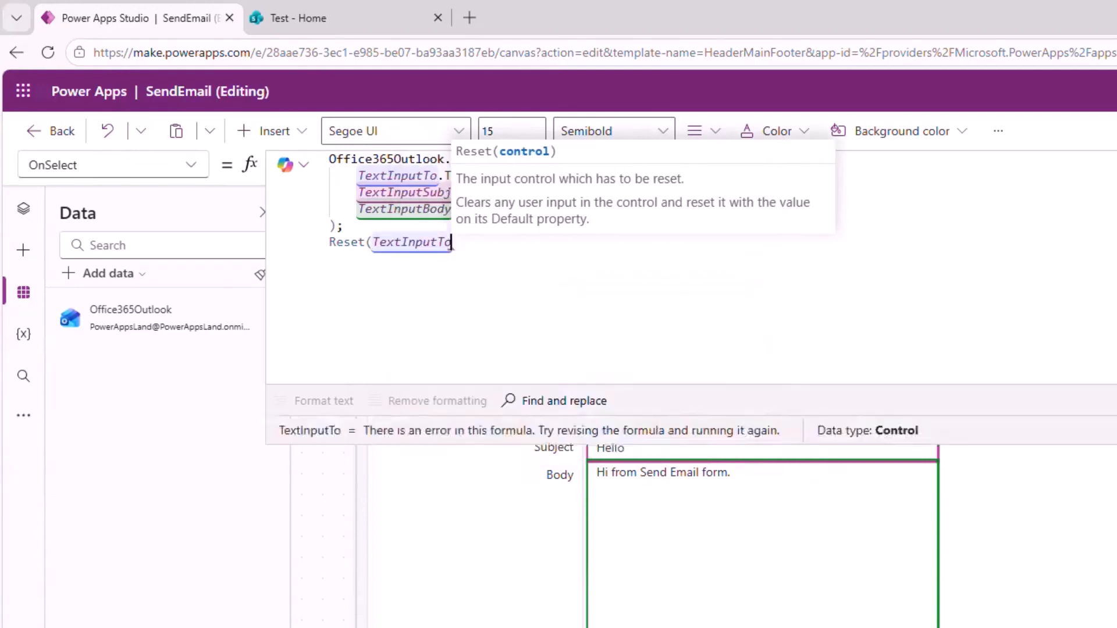
type(");")
key("shift+Return")
type("Reset")
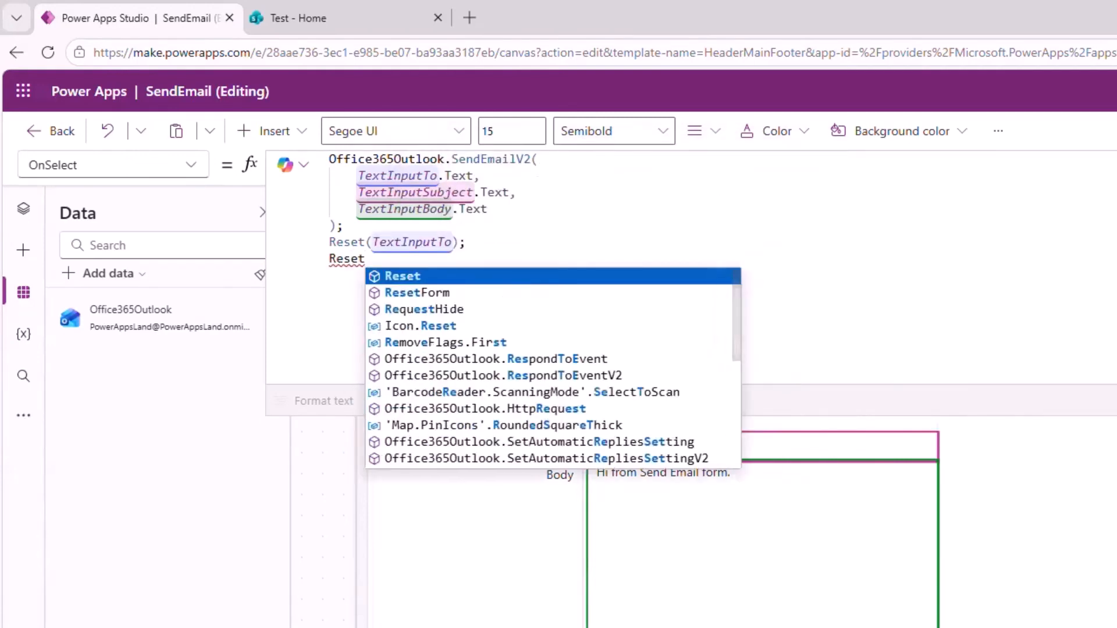
type("(Te")
key("Down")
key("Down")
key("Down")
key("Down")
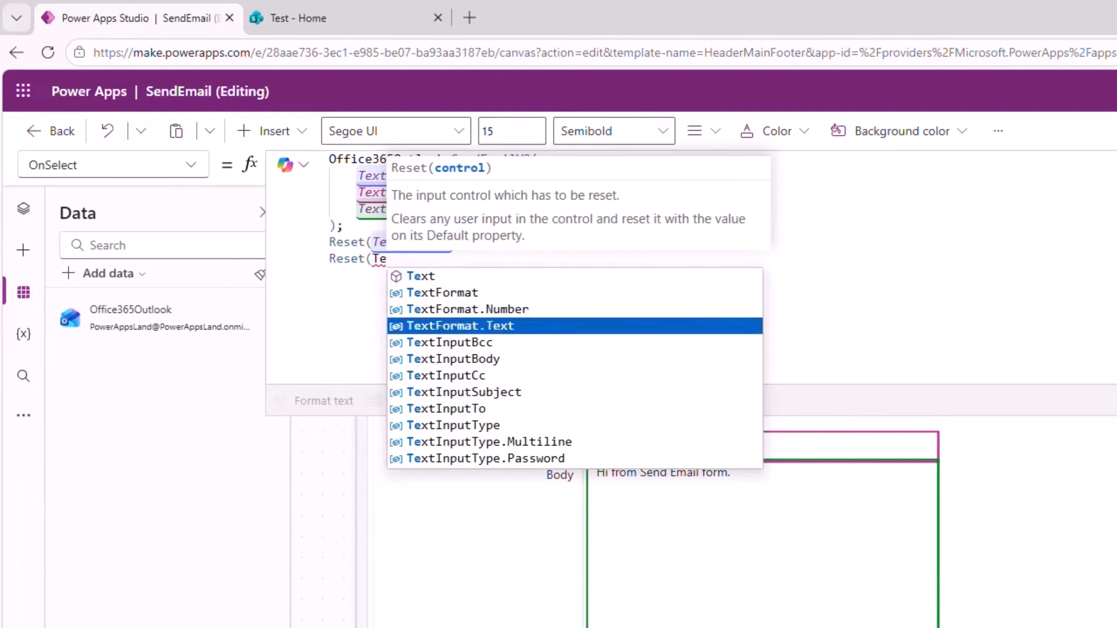
key("Tab")
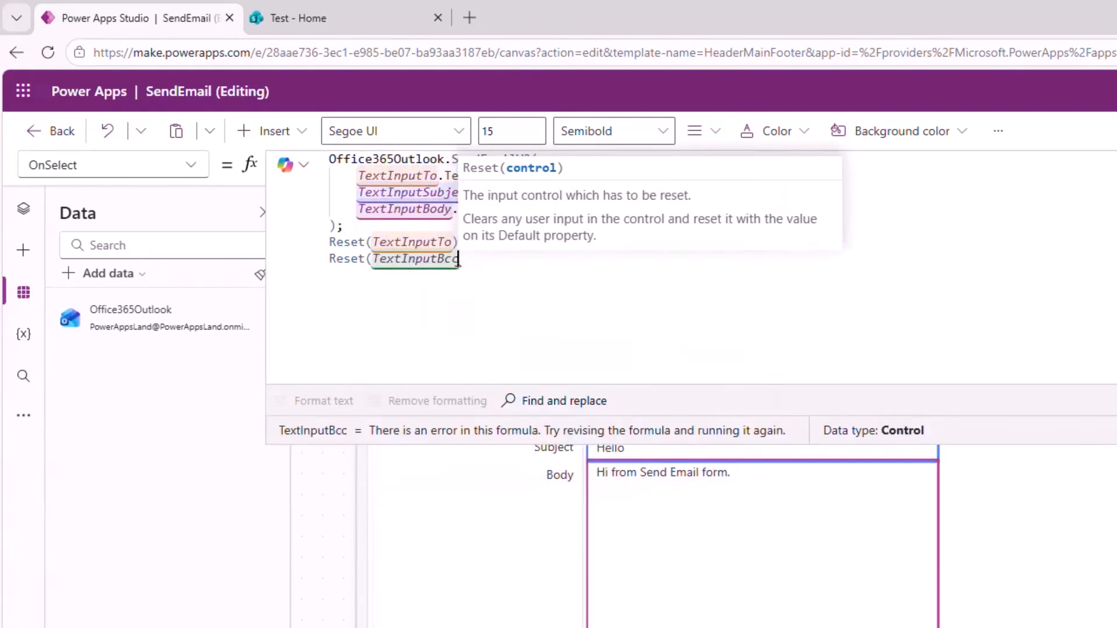
type(");")
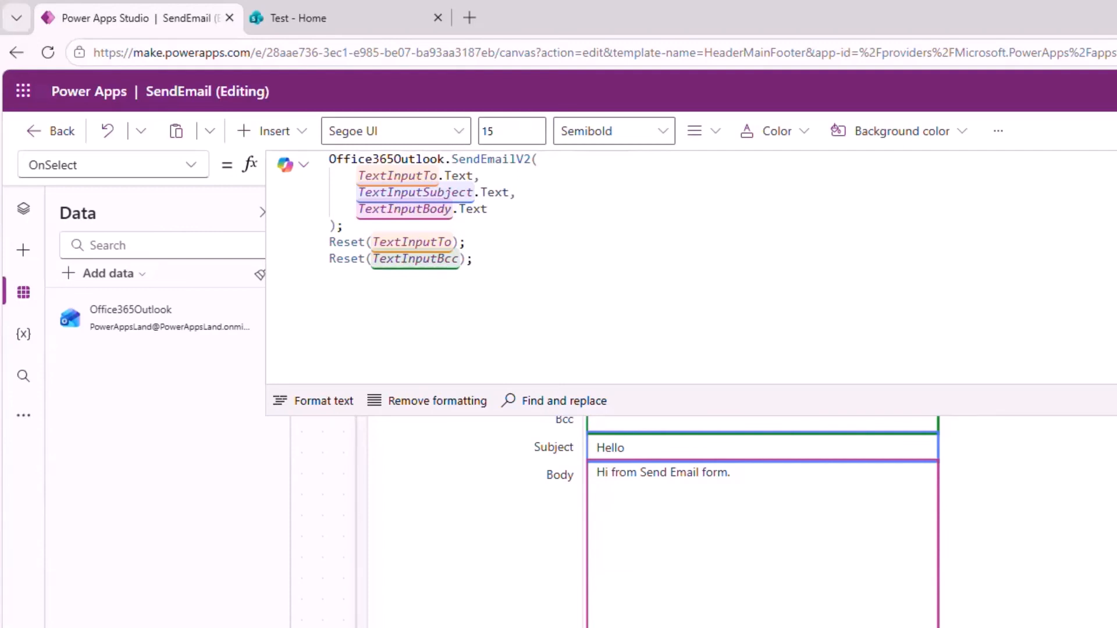
Add Reset(TextInputCc); and Reset(TextInputSubject); to the formula.
type("set")
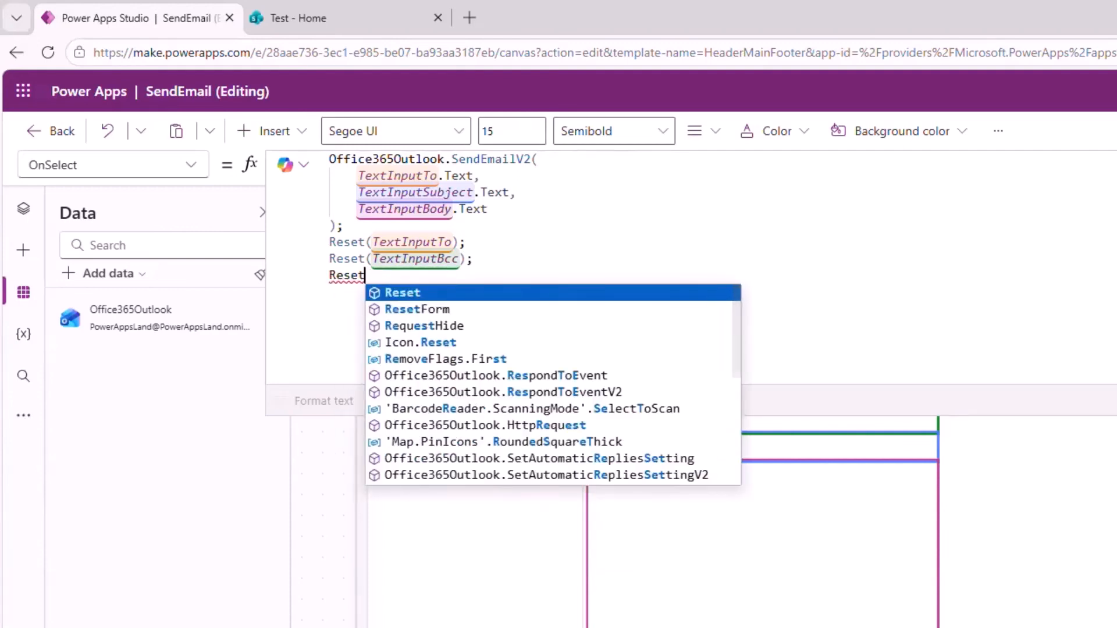
type("(")
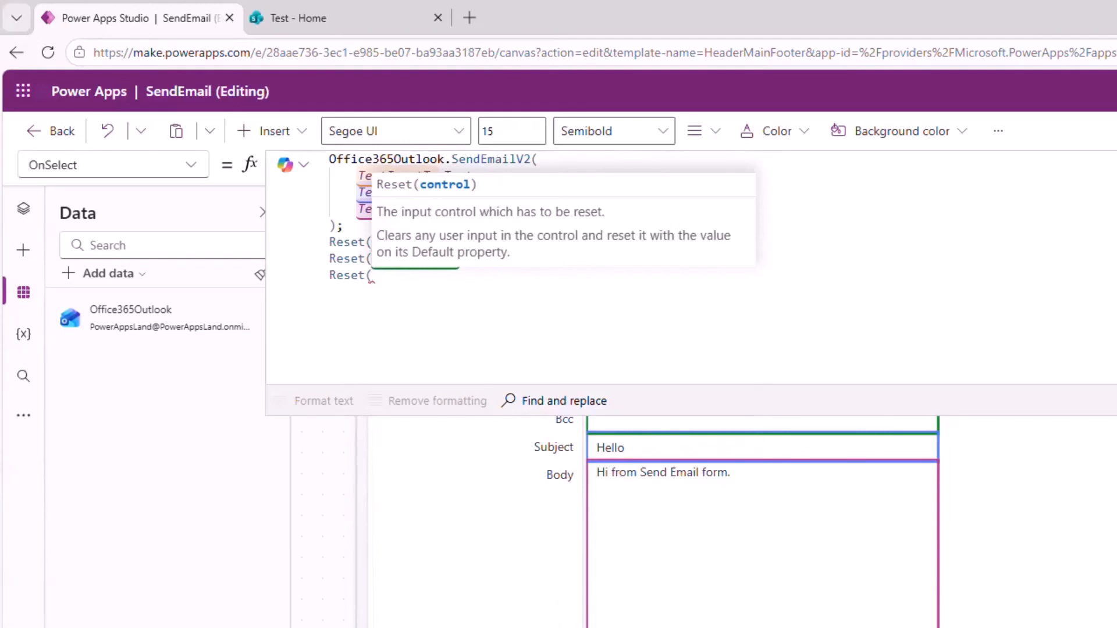
type("Te")
key("Down")
key("Down")
key("Down")
key("Down")
key("Down")
key("Down")
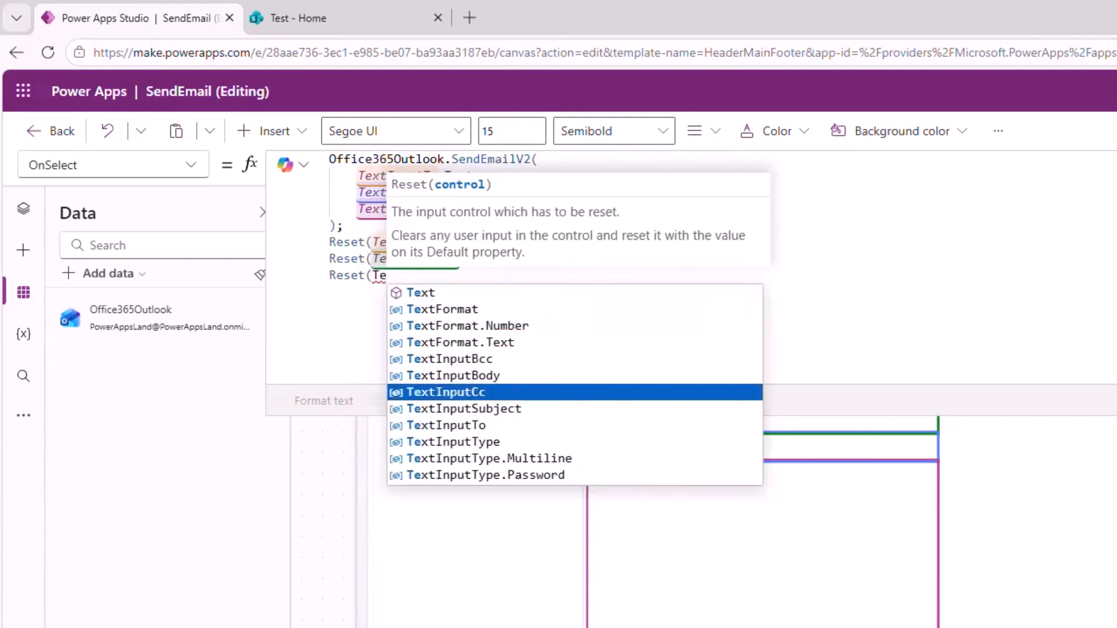
key("Tab")
type(");")
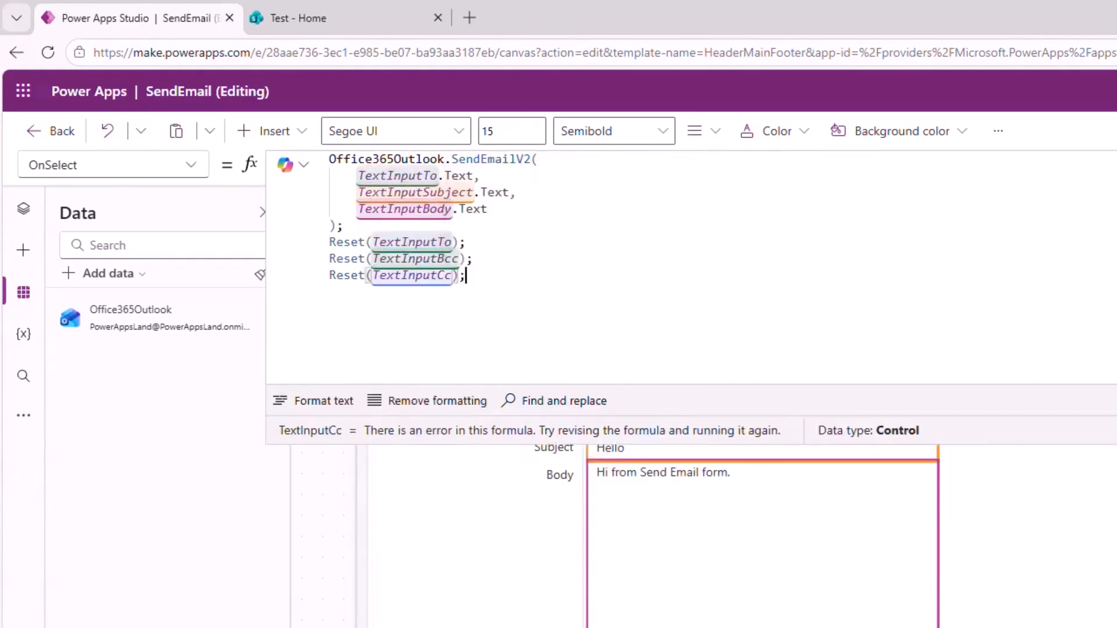
key("Return")
type("Reset")
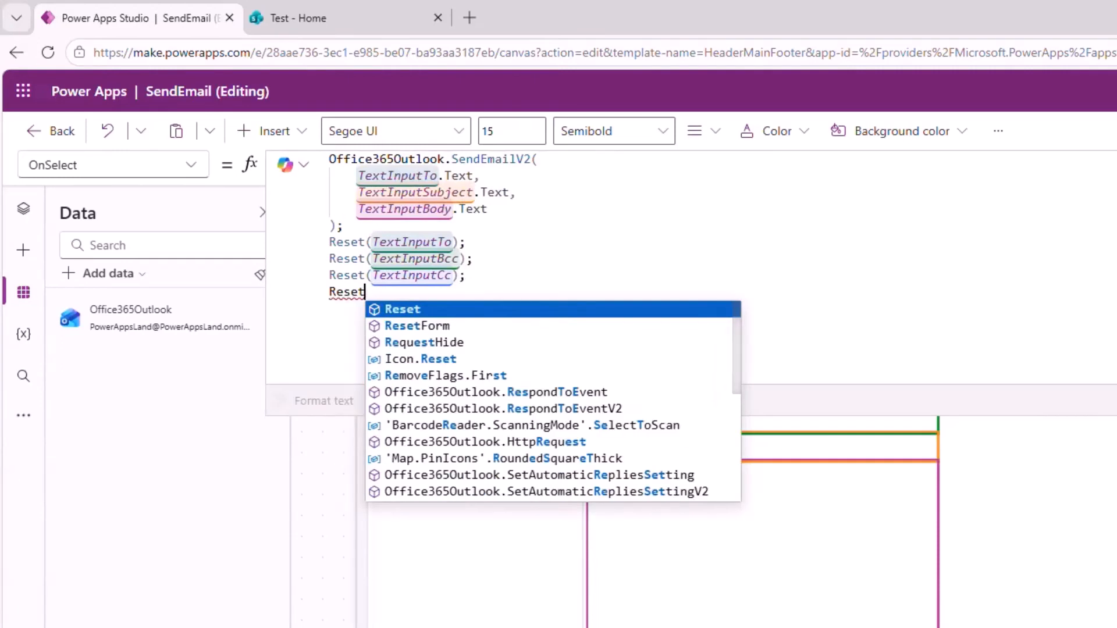
type("(Text")
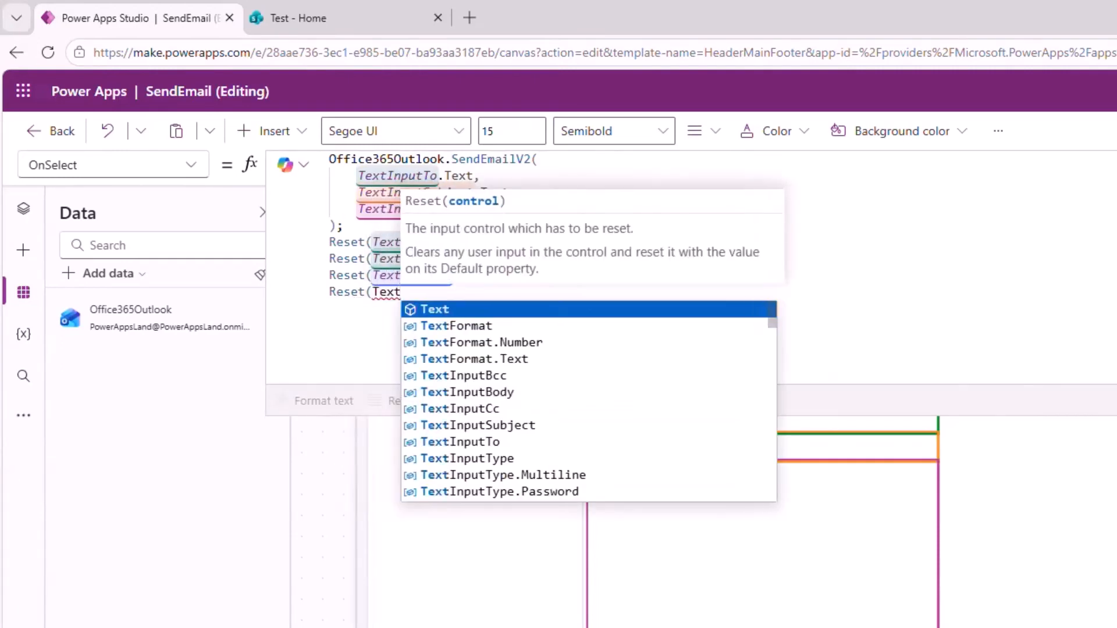
type("I")
key("Down")
key("Down")
key("Down")
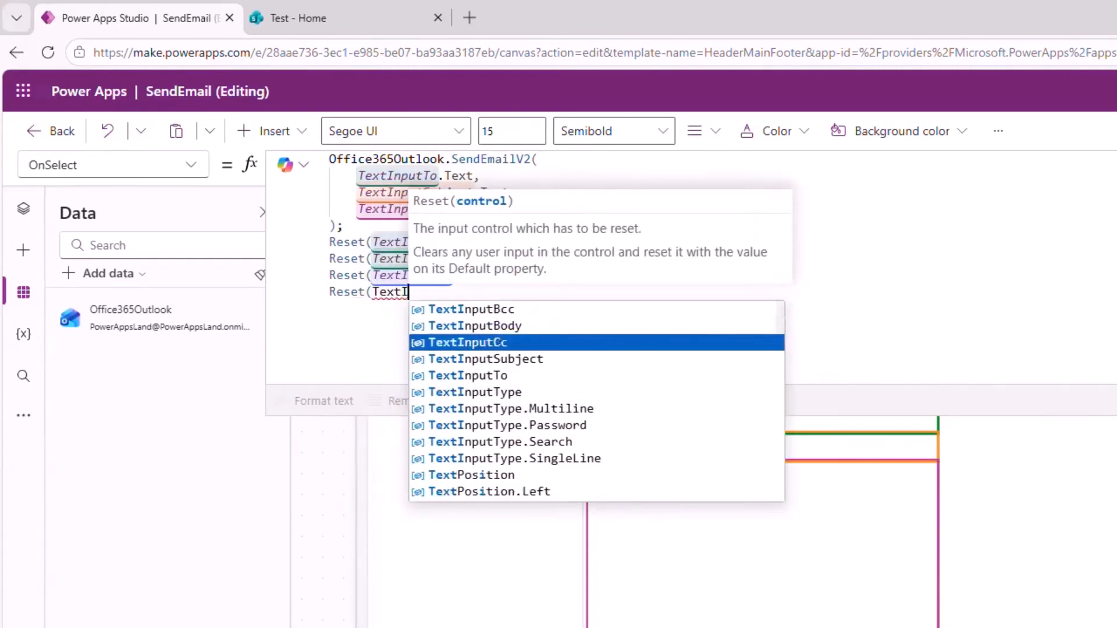
key("Tab")
type(")")
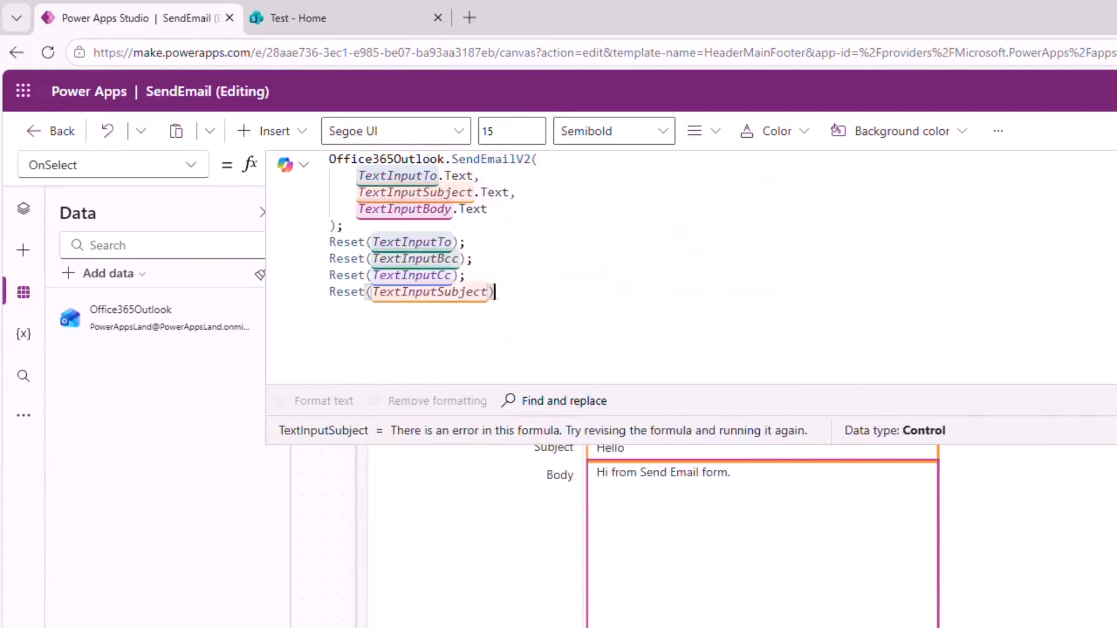
type(";")
Add Reset(TextInputBody); as the final line of the formula.
key("Return")
type("Reset")
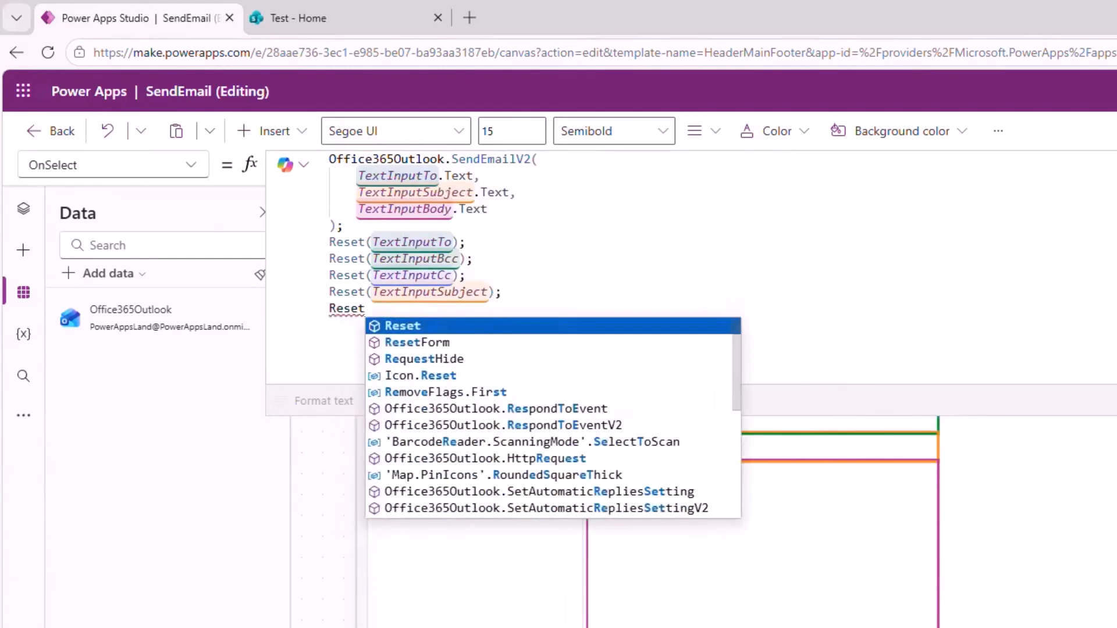
type("(Text")
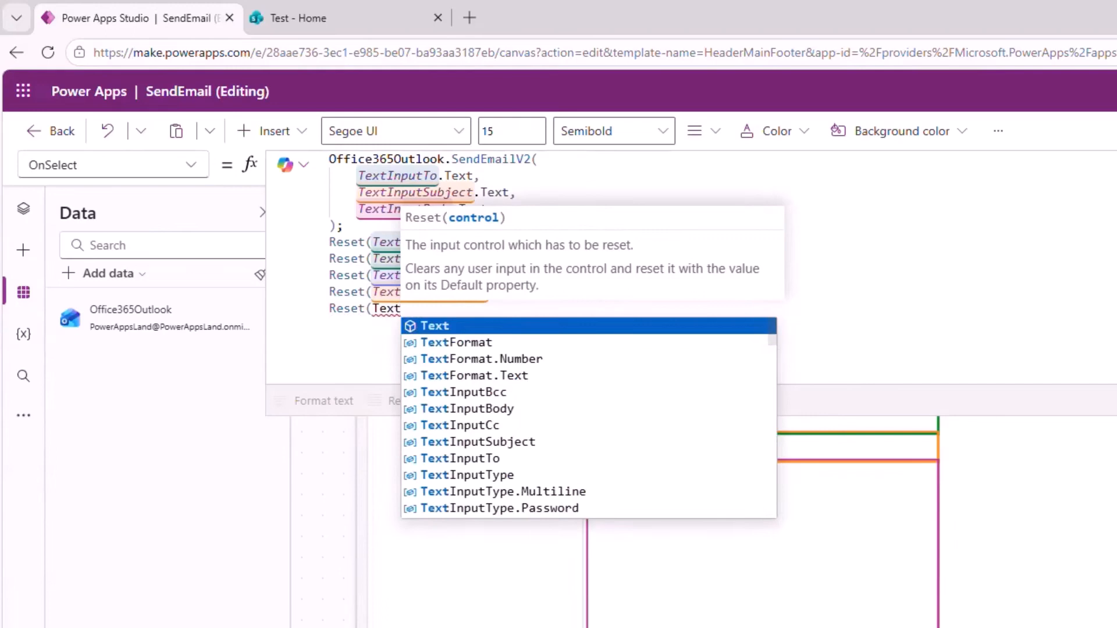
key("Down")
key("Down")
key("Down")
key("Down")
key("Down")
key("Tab")
type(")")
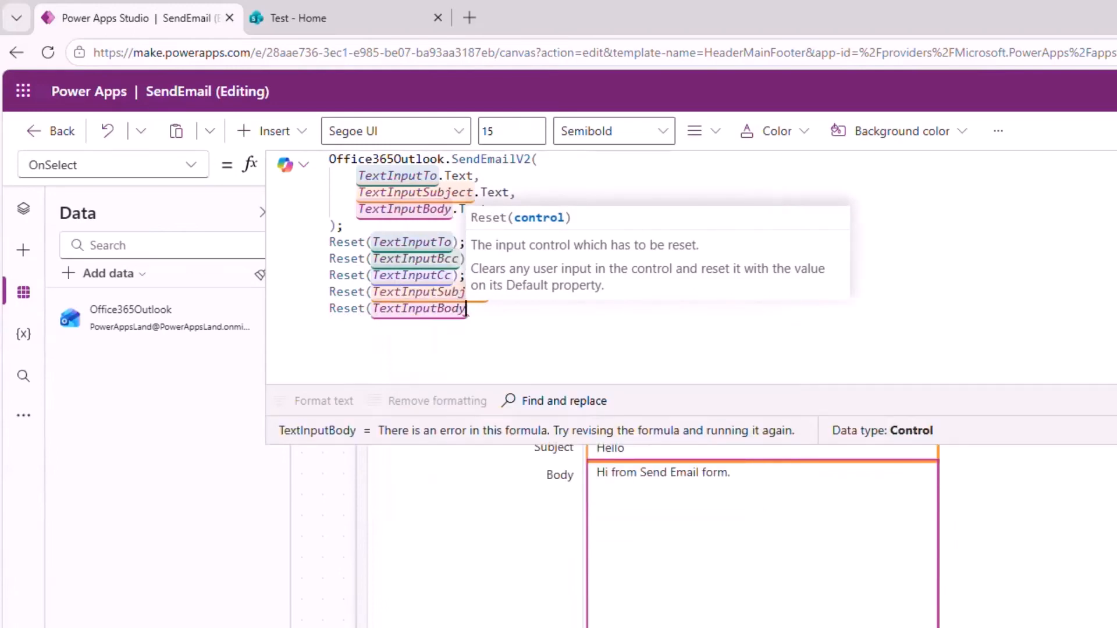
type(";")
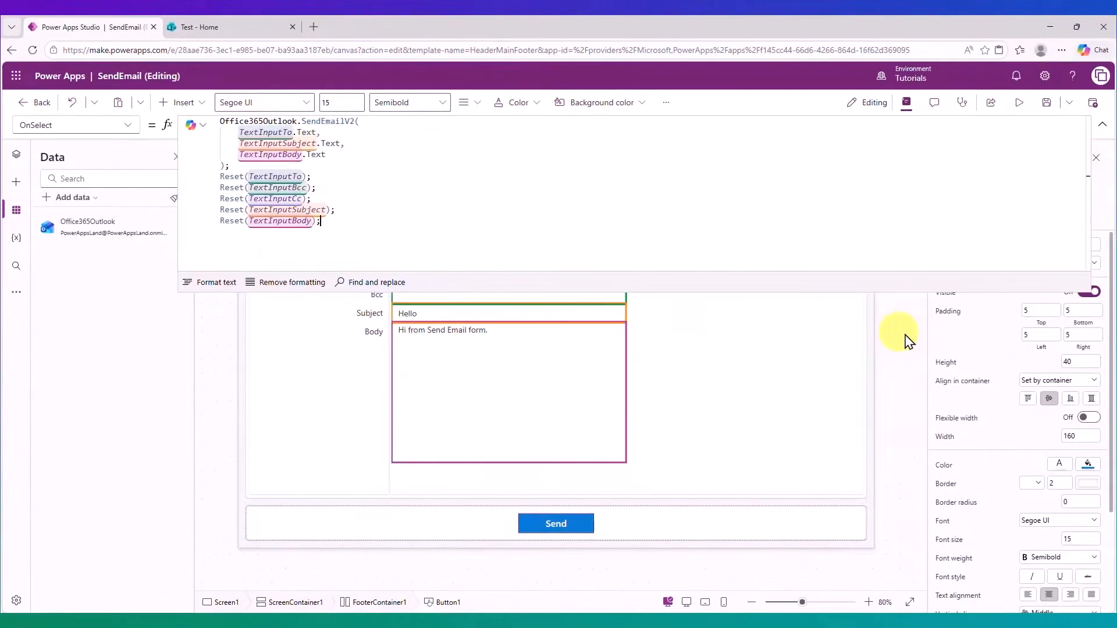
Send from preview, confirm all fields clear, then exit preview and reselect the Send button.
left_click(1018, 102)
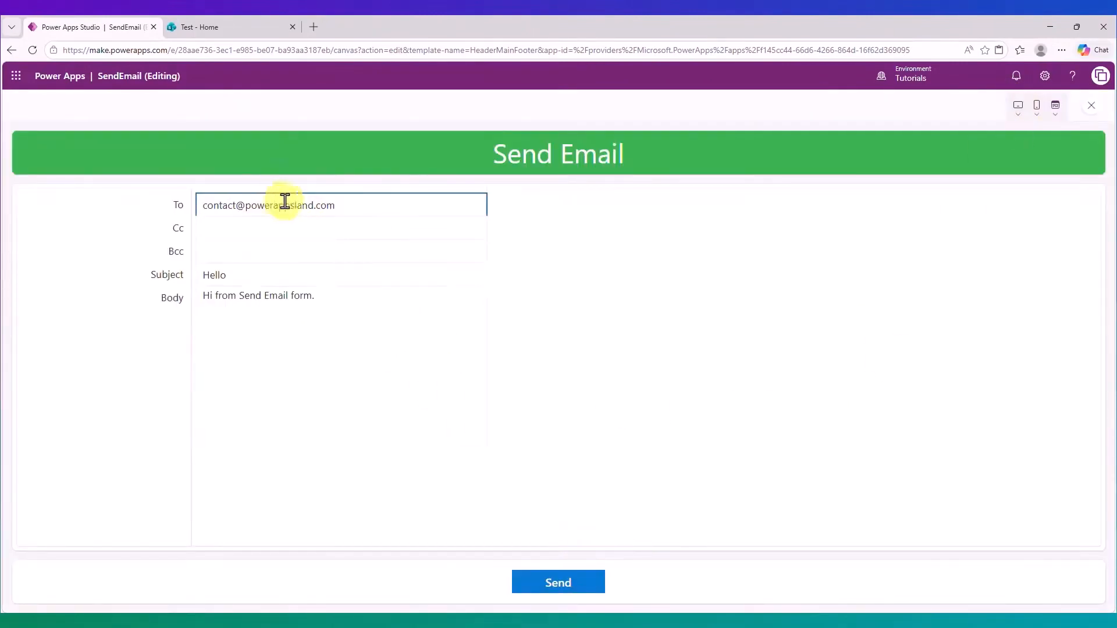
left_click(565, 589)
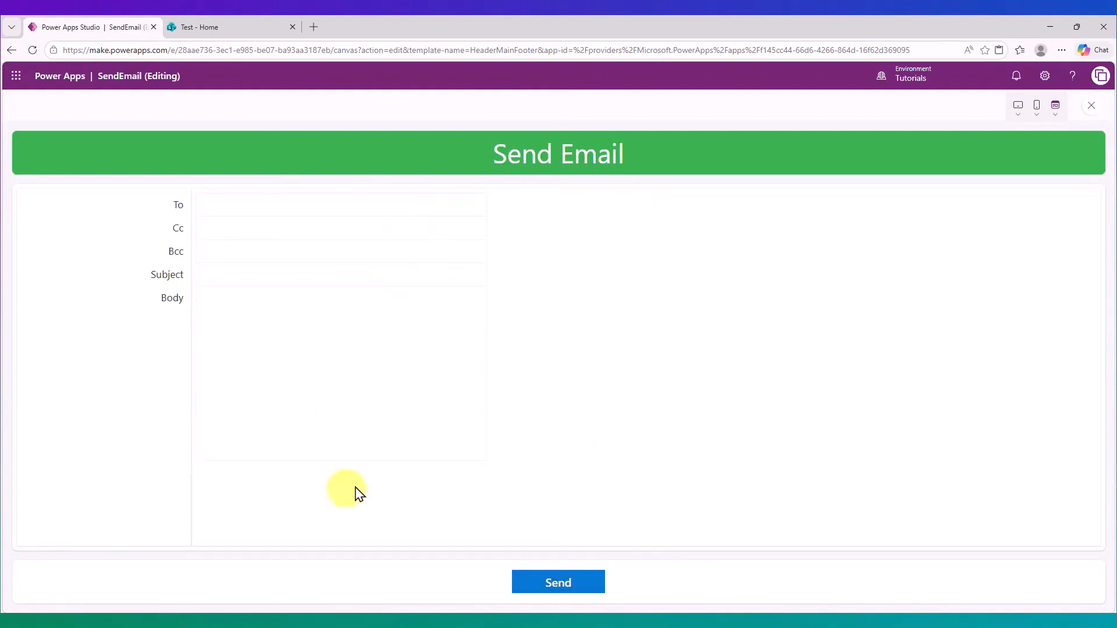
key("Escape")
left_click(554, 524)
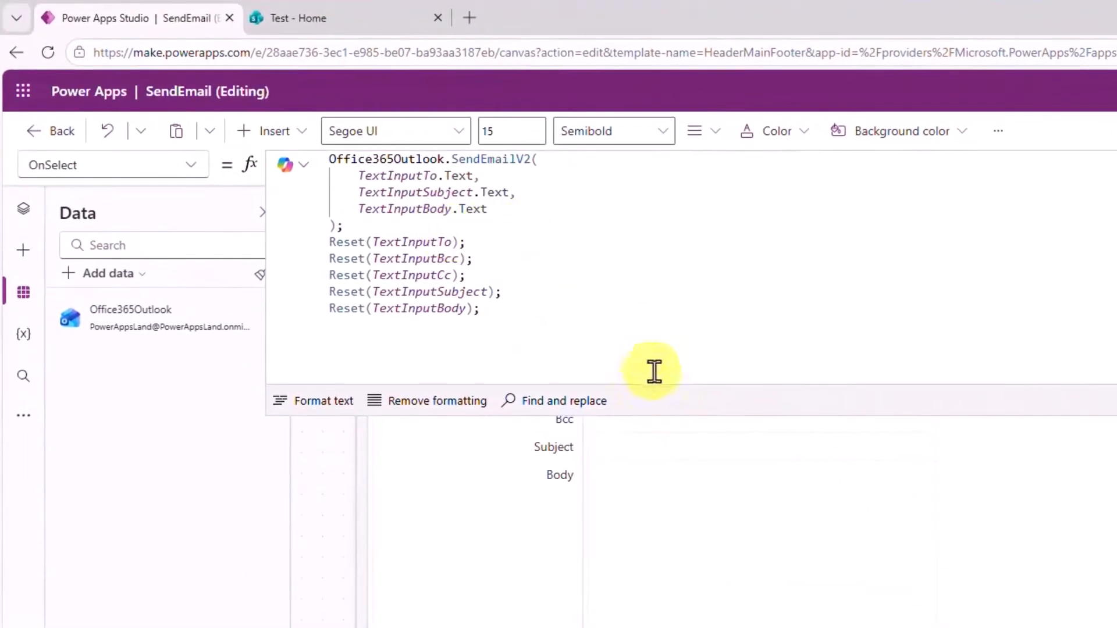
Enlarge the formula bar and start an options record after the body with Cc: TextInputCc.Text.
left_click_drag(1067, 413, 1067, 368)
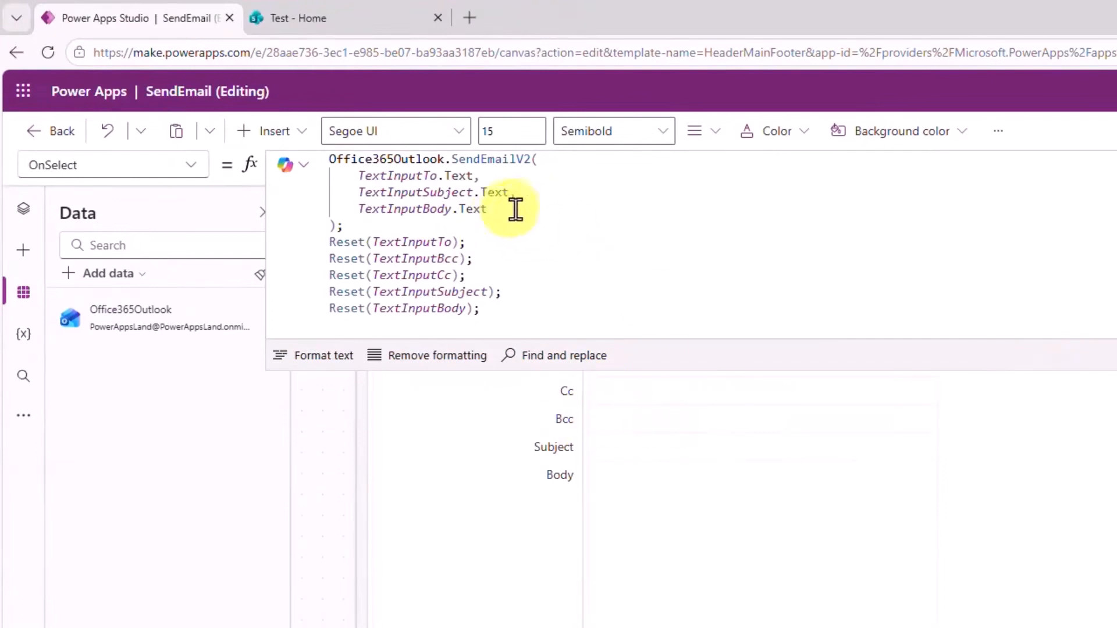
left_click(520, 206)
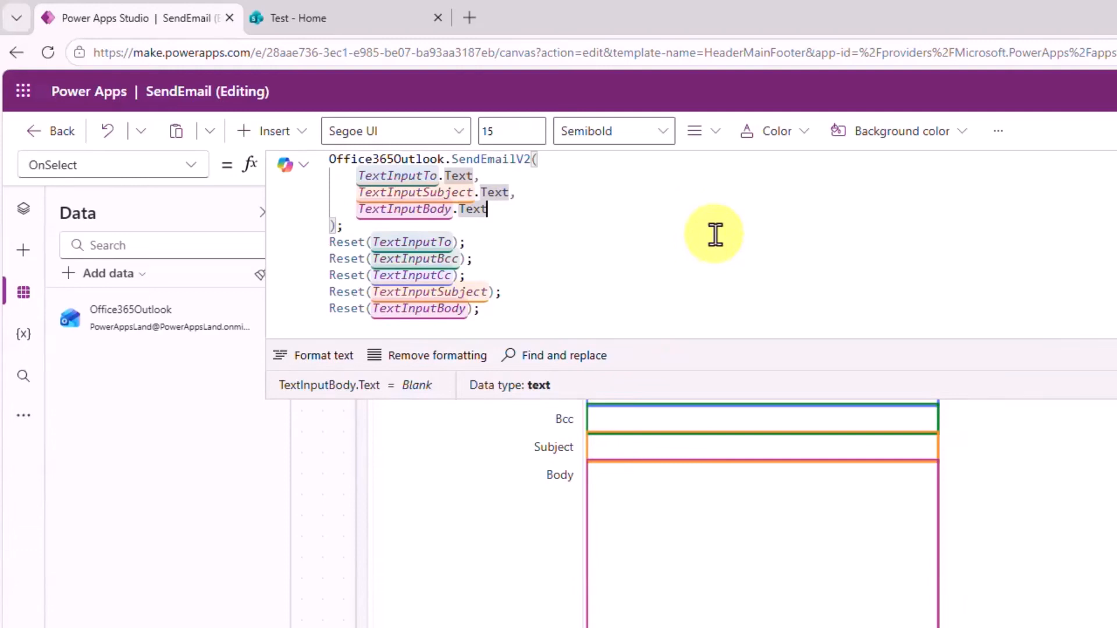
type(",")
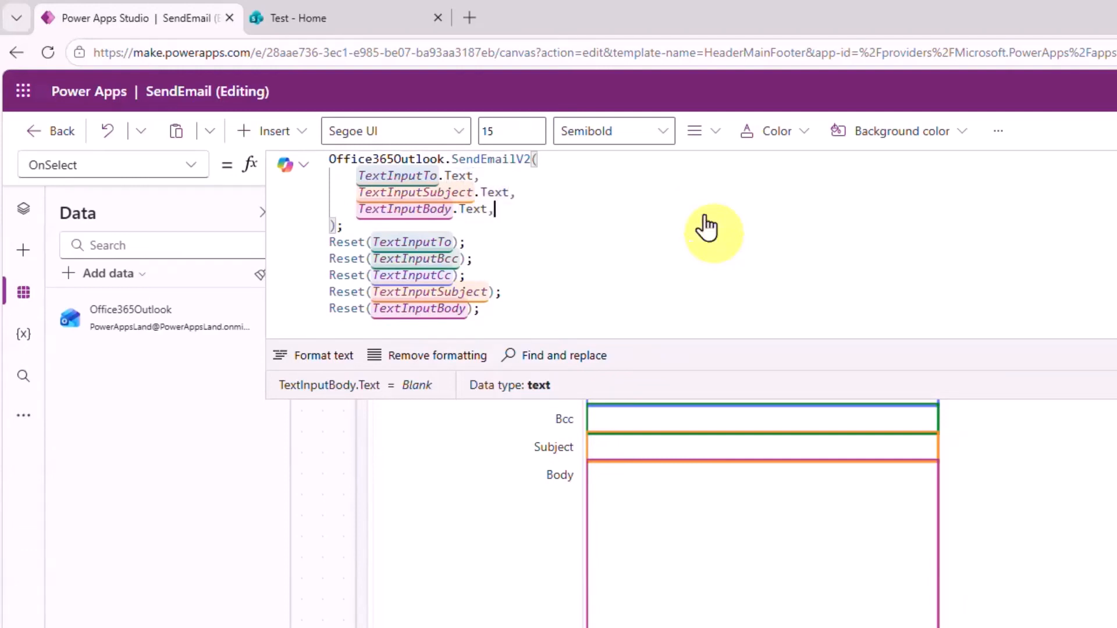
key("shift+Return")
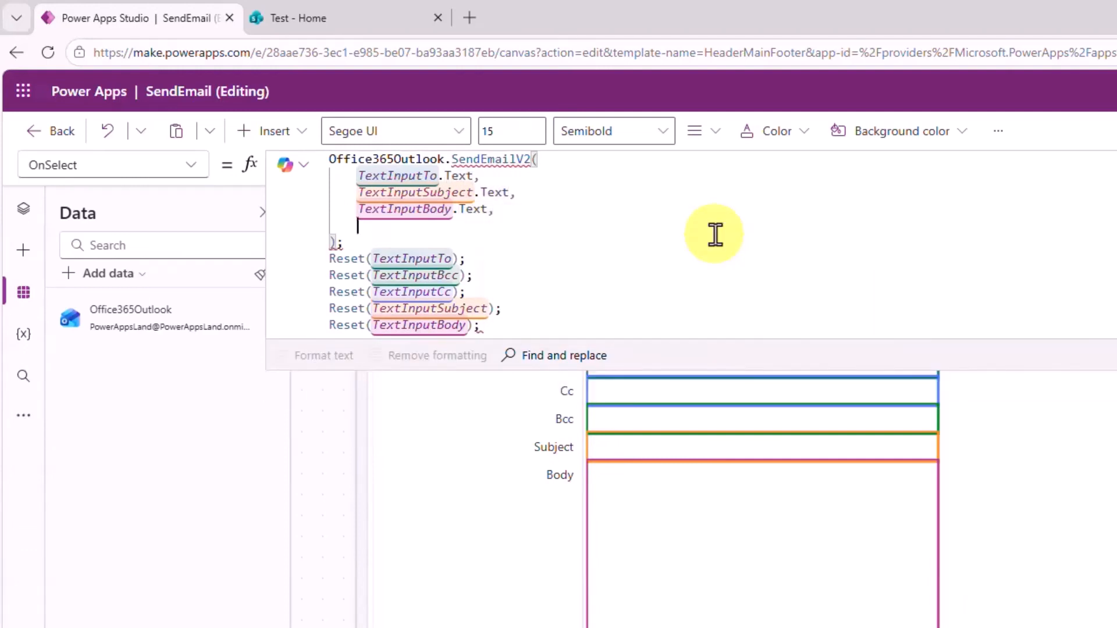
type("{")
key("shift+Return")
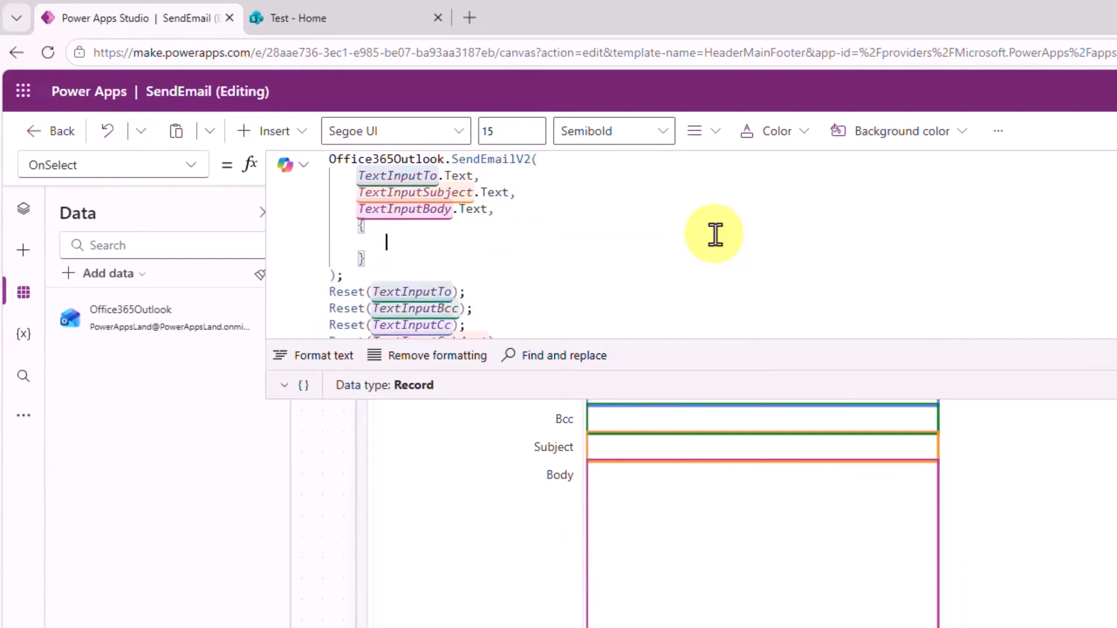
type("Cc:(")
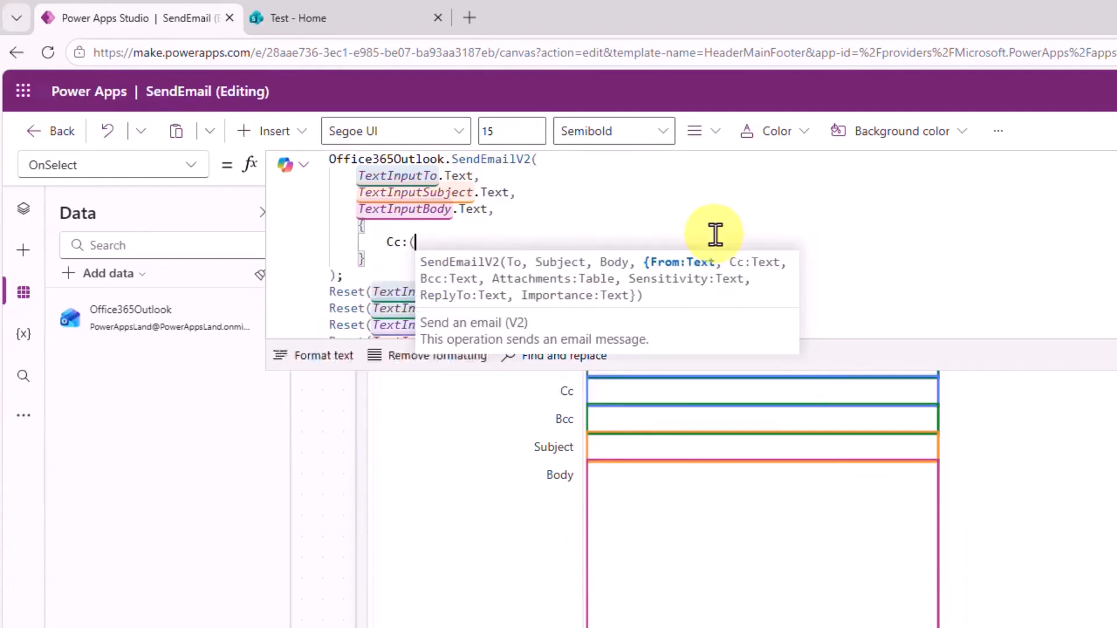
type("Te")
key("Down")
key("Down")
key("Down")
key("Down")
key("Down")
key("Down")
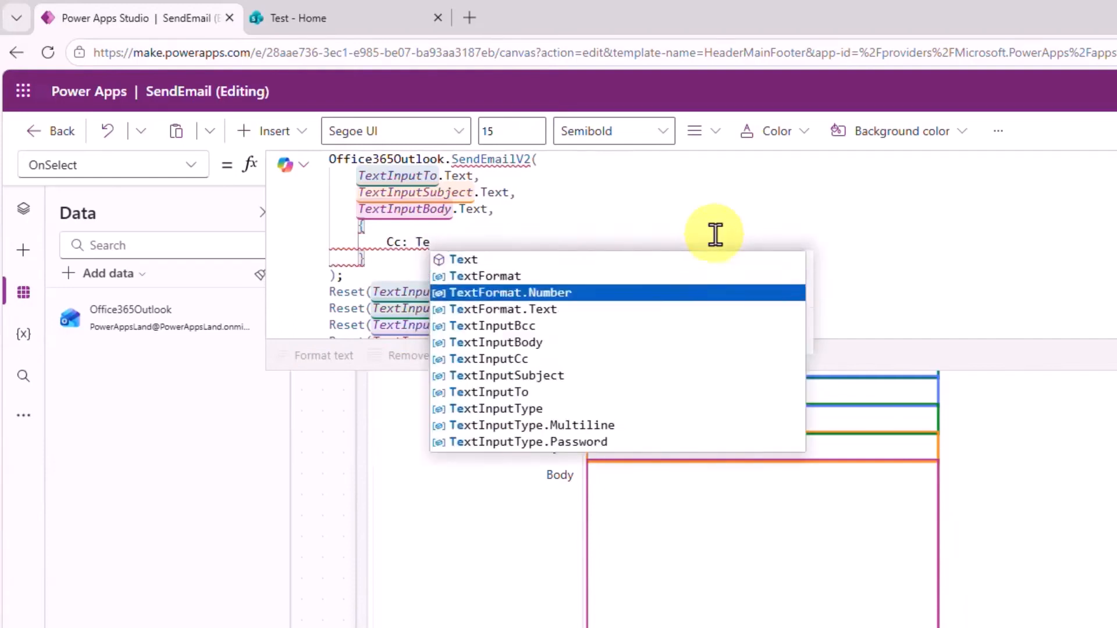
key("Tab")
type(".")
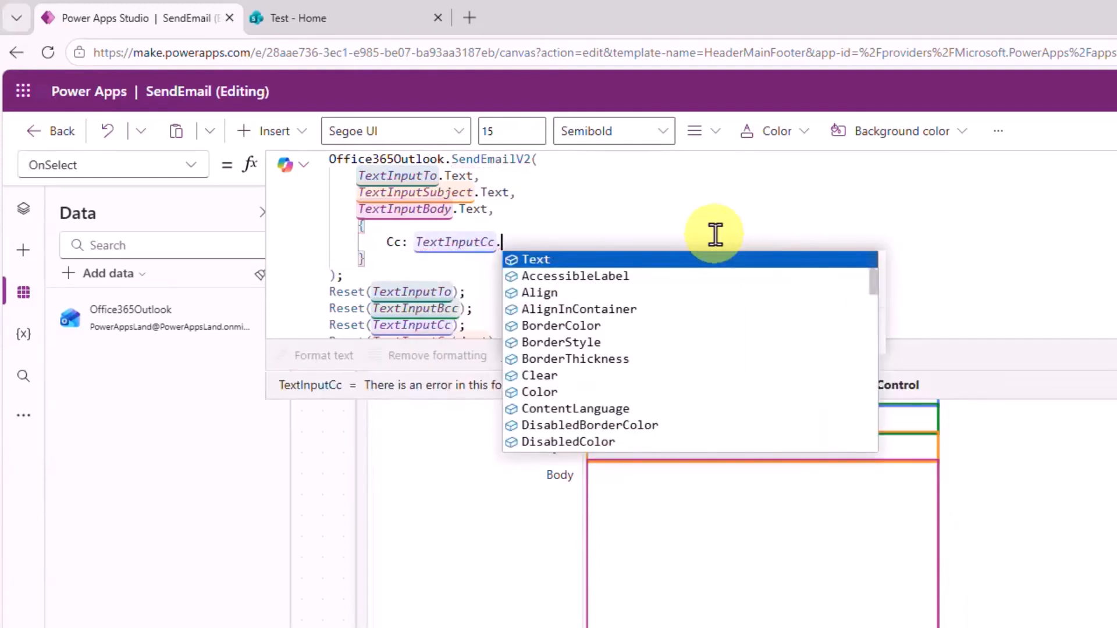
key("Tab")
type(",")
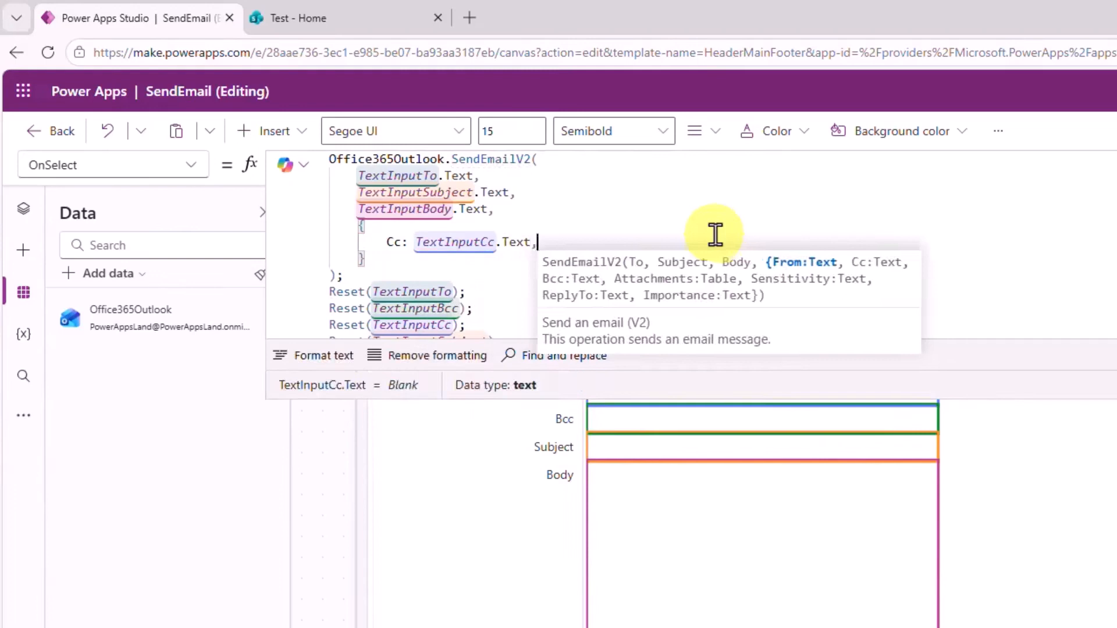
key("Return")
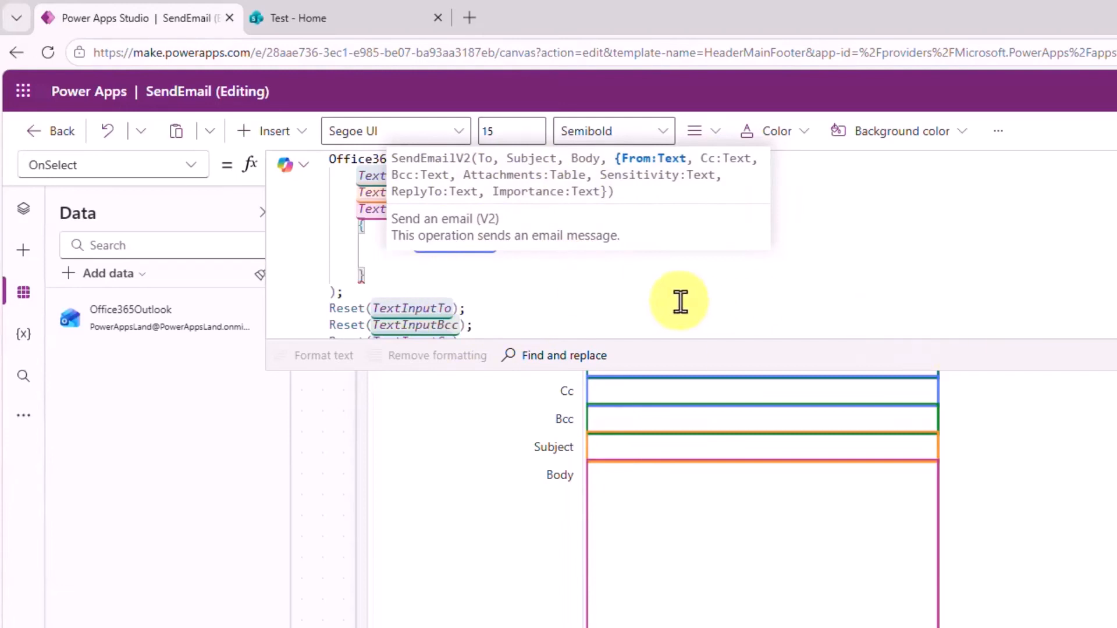
Add Bcc: TextInputBcc.Text to the options record.
type("Bc")
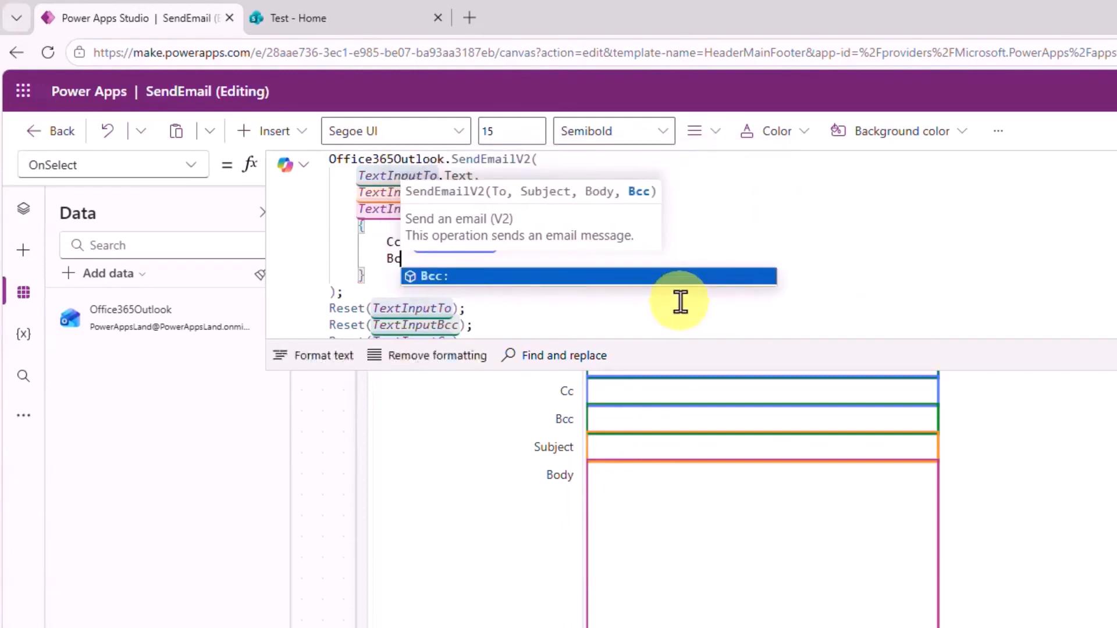
type("c:(Tex")
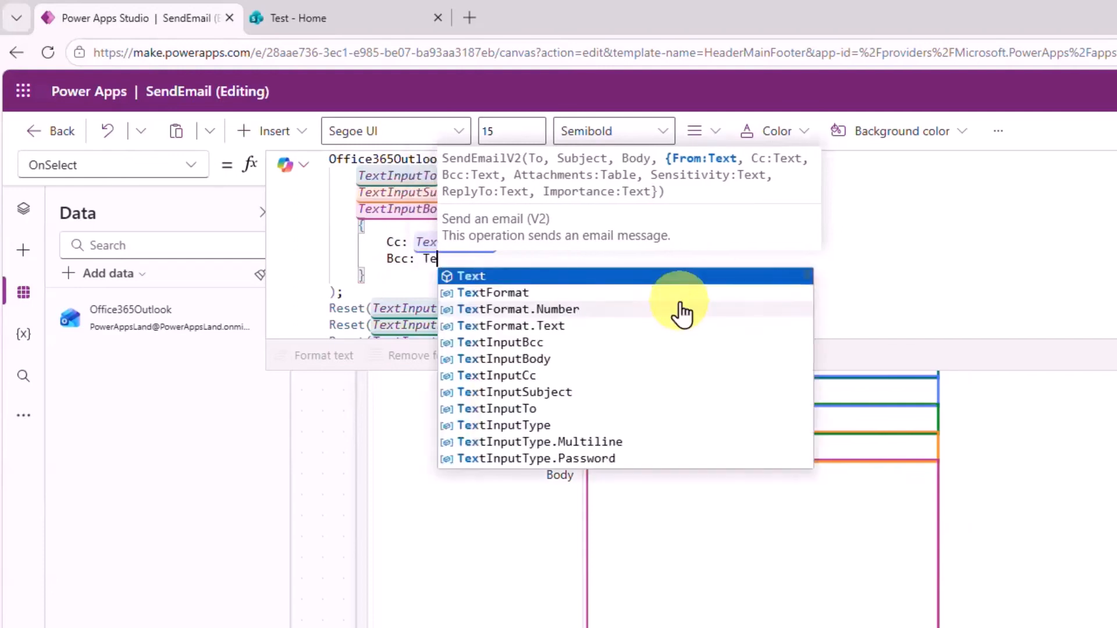
key("Down")
key("Down")
key("Return")
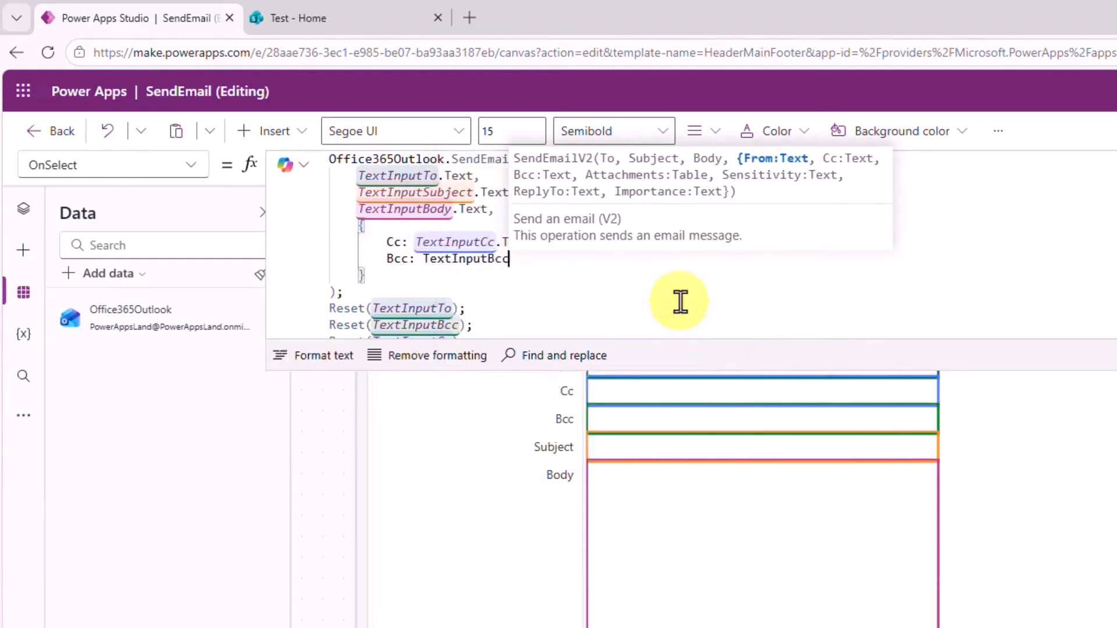
type(".")
key("Return")
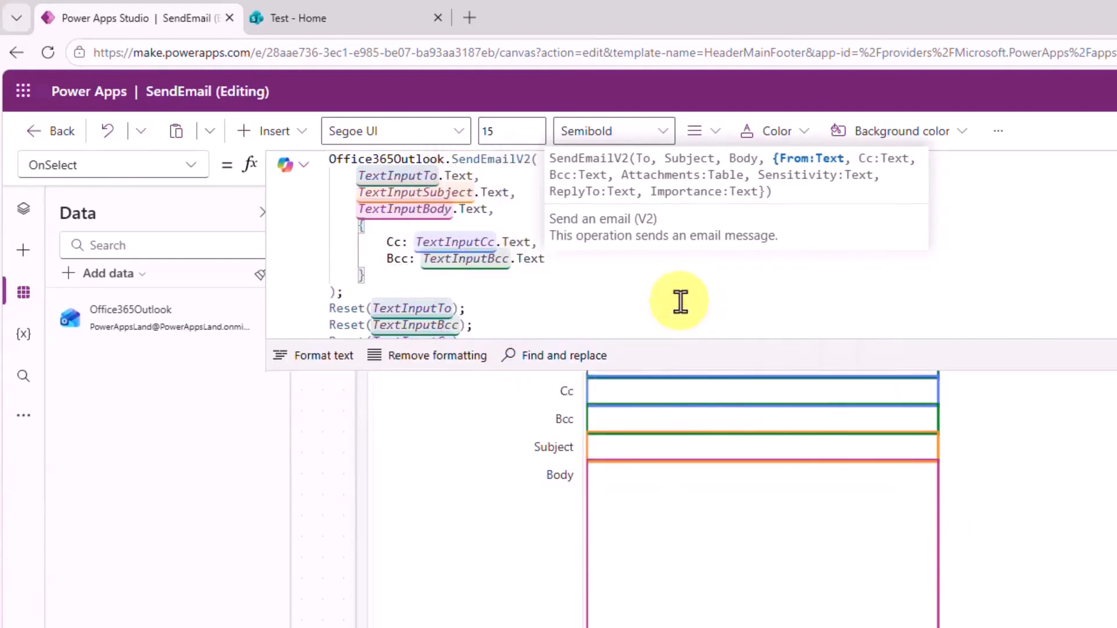
left_click(686, 317)
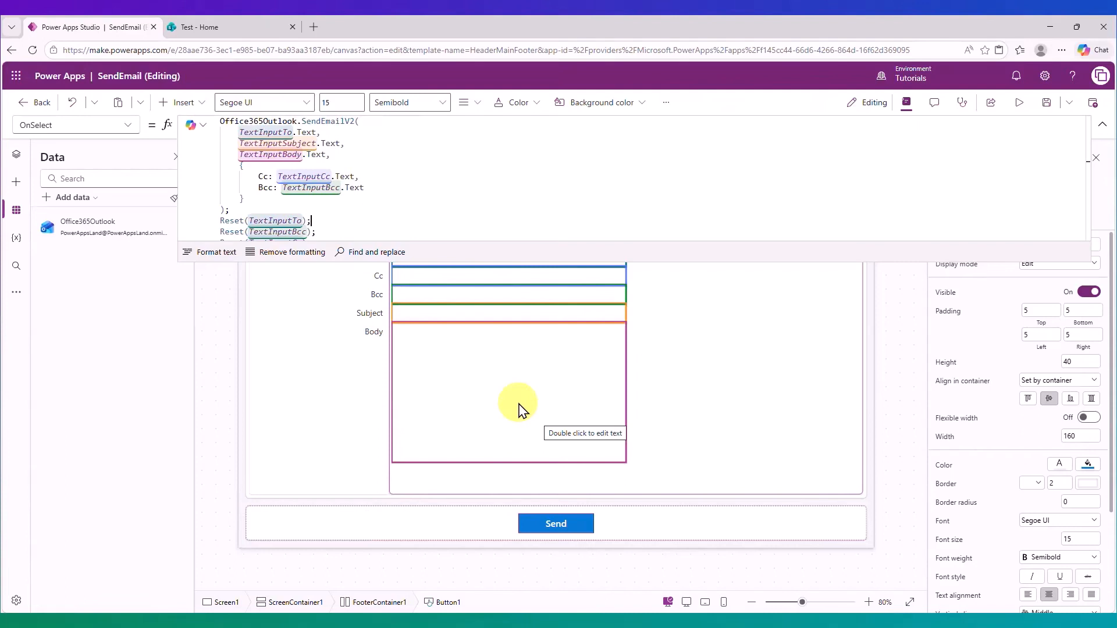
Delete the plain TextInputBody box and insert a Rich text editor in its place.
left_click(519, 410)
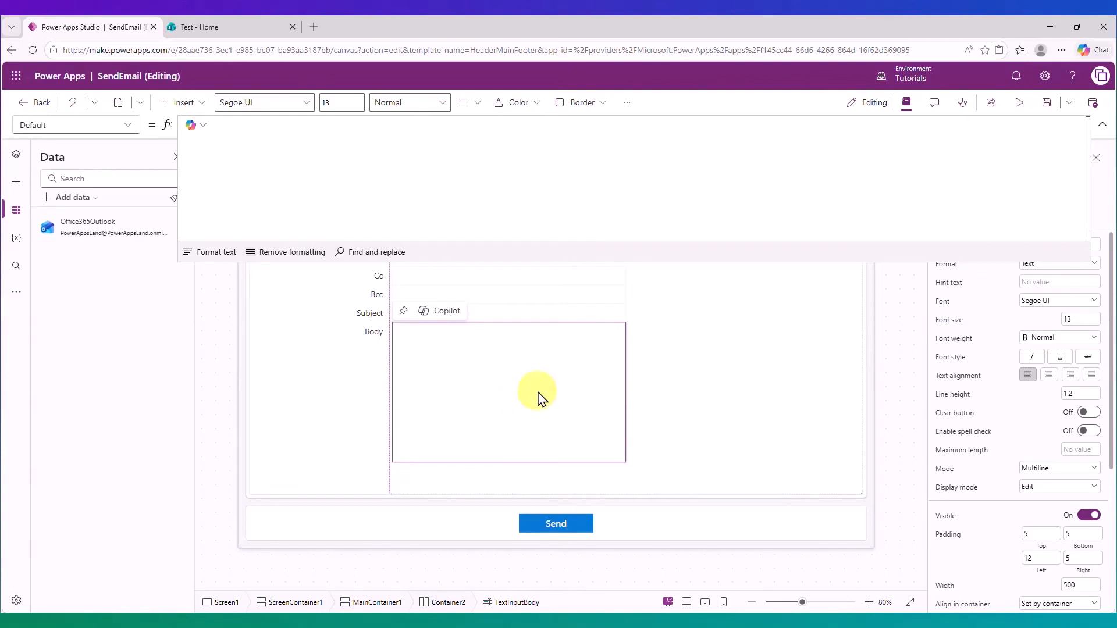
key("Delete")
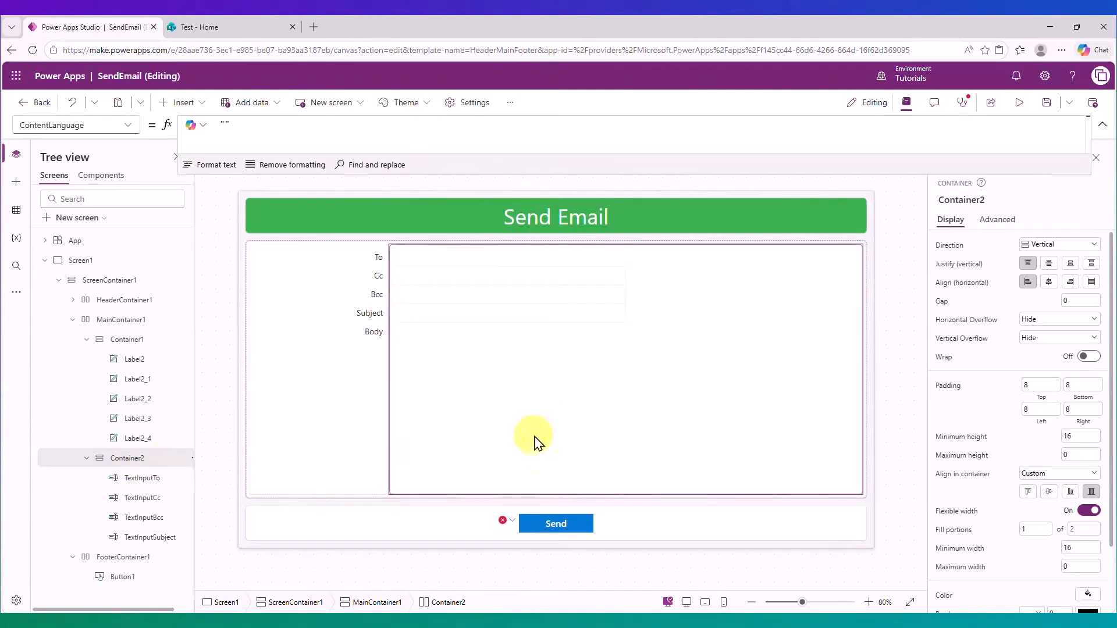
left_click(183, 106)
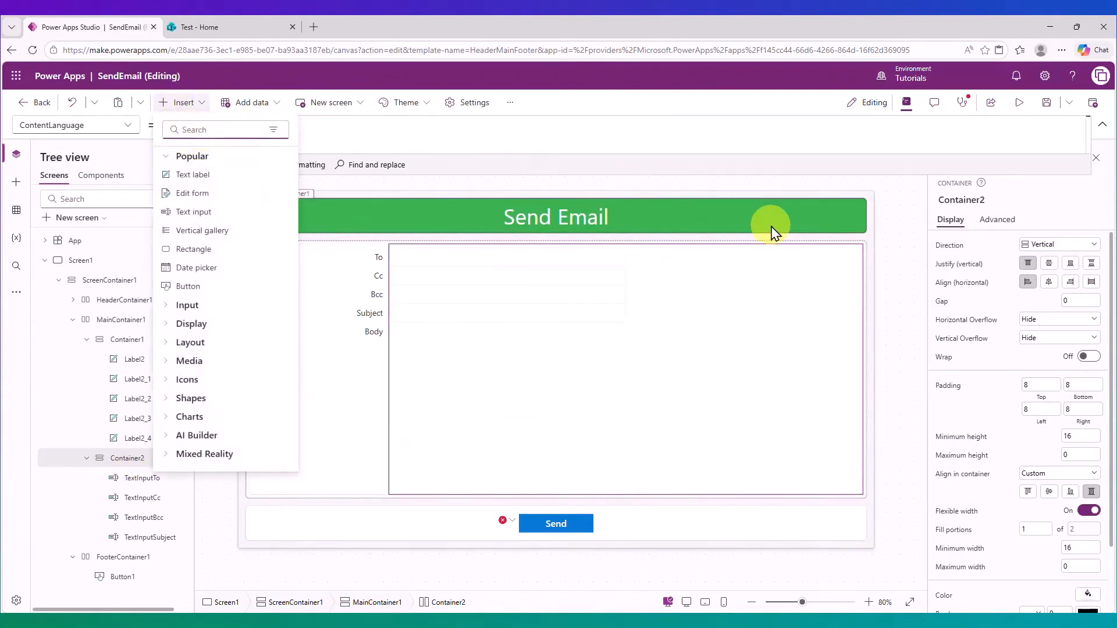
type("rich")
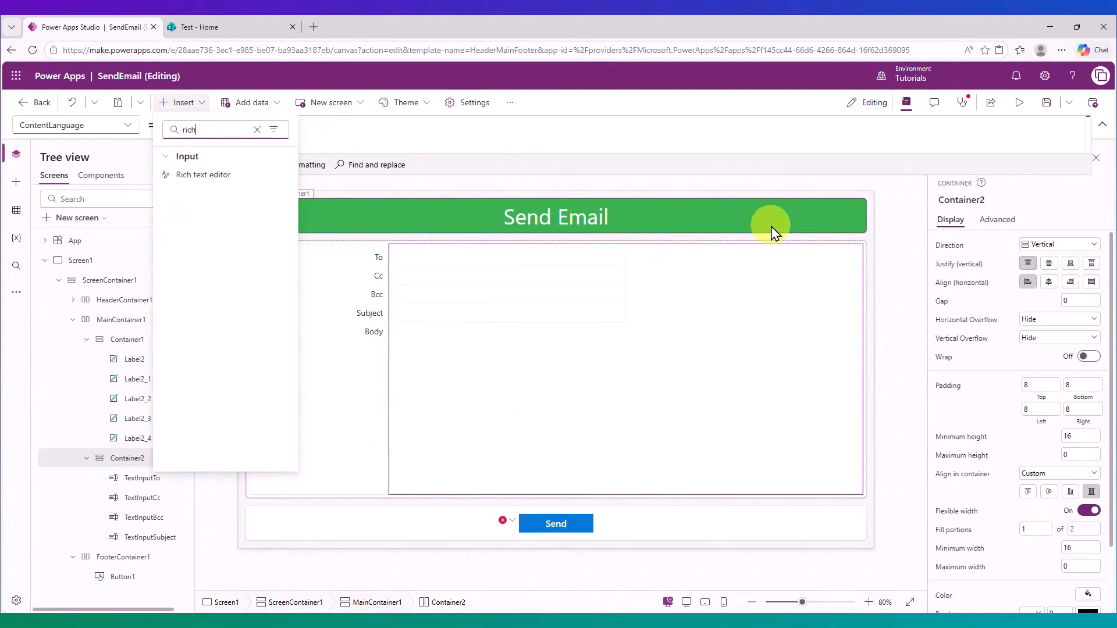
left_click(247, 180)
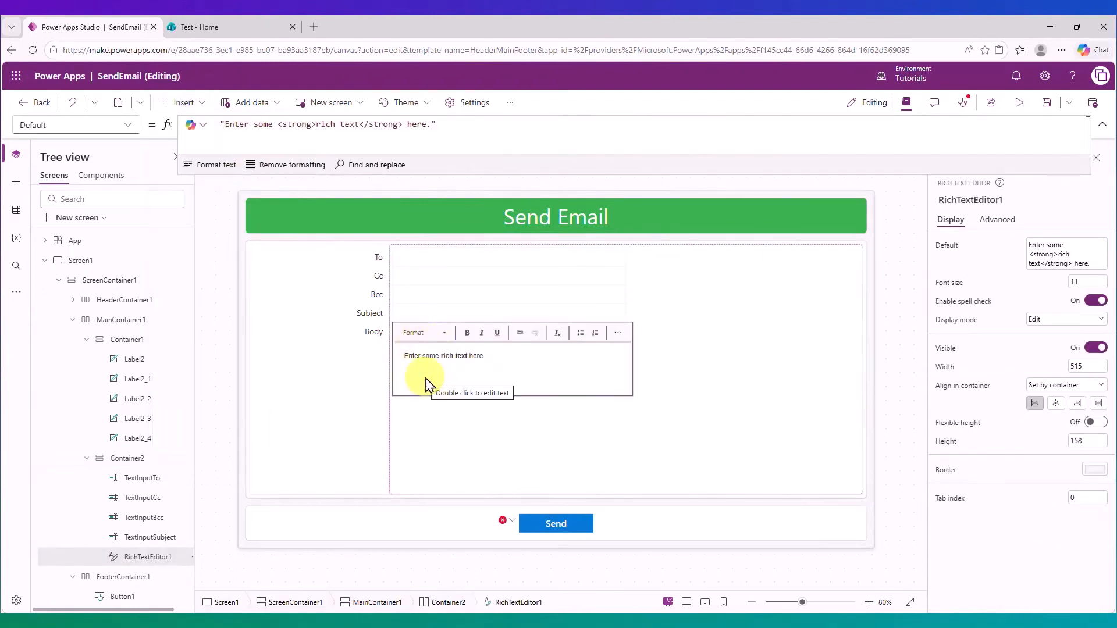
Set the rich text editor's Height to 300.
double_click(1094, 439)
type("300")
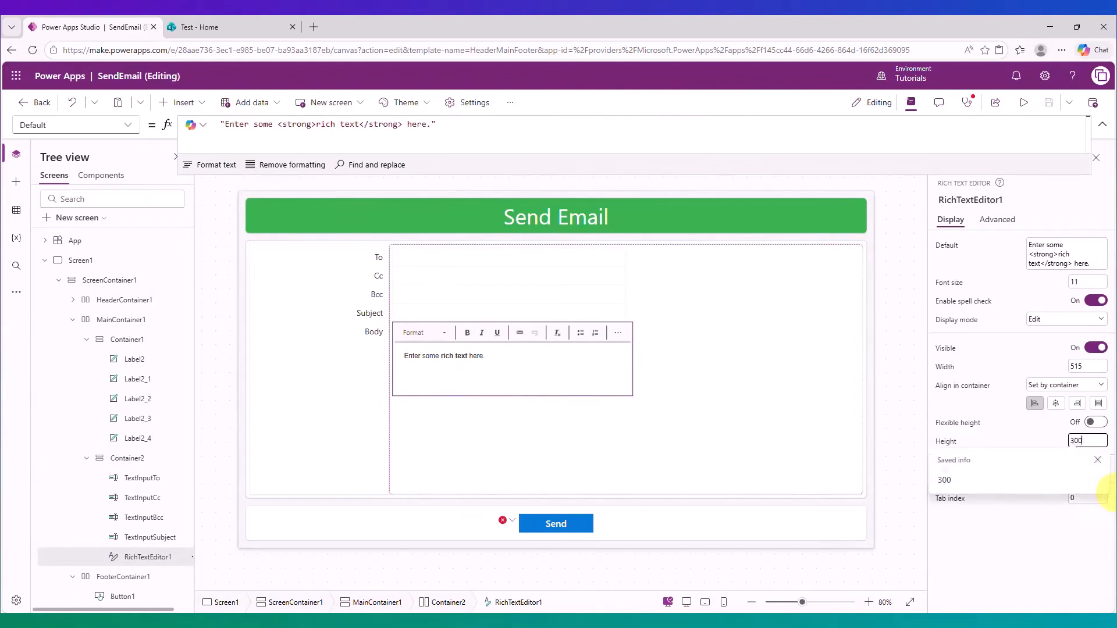
left_click(1076, 474)
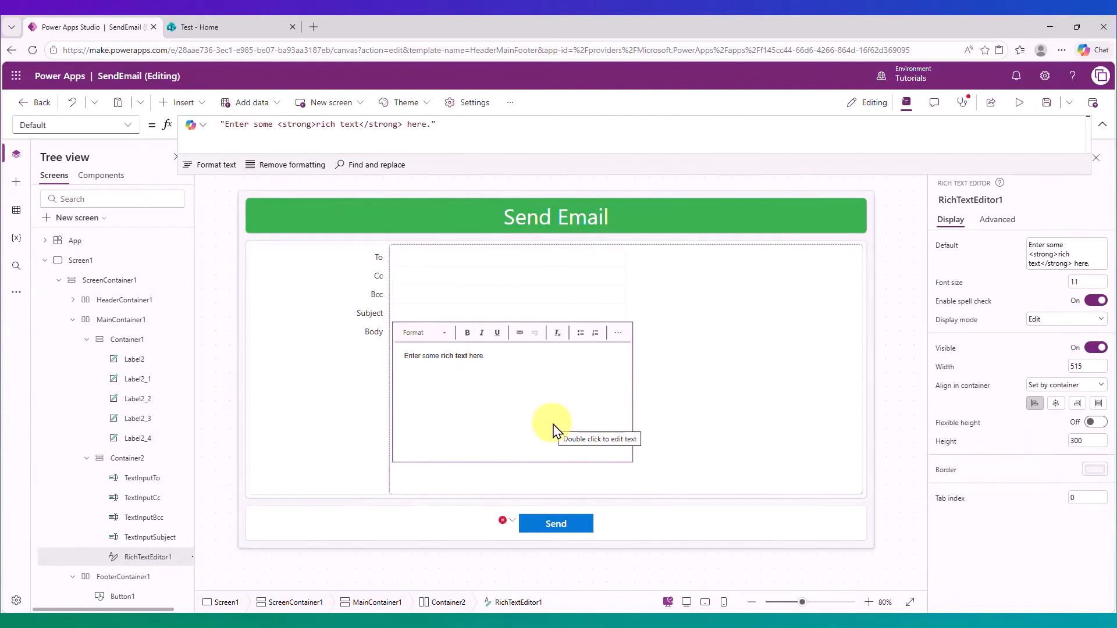
Select the Send button and expand the formula bar to show its full OnSelect formula.
left_click(573, 529)
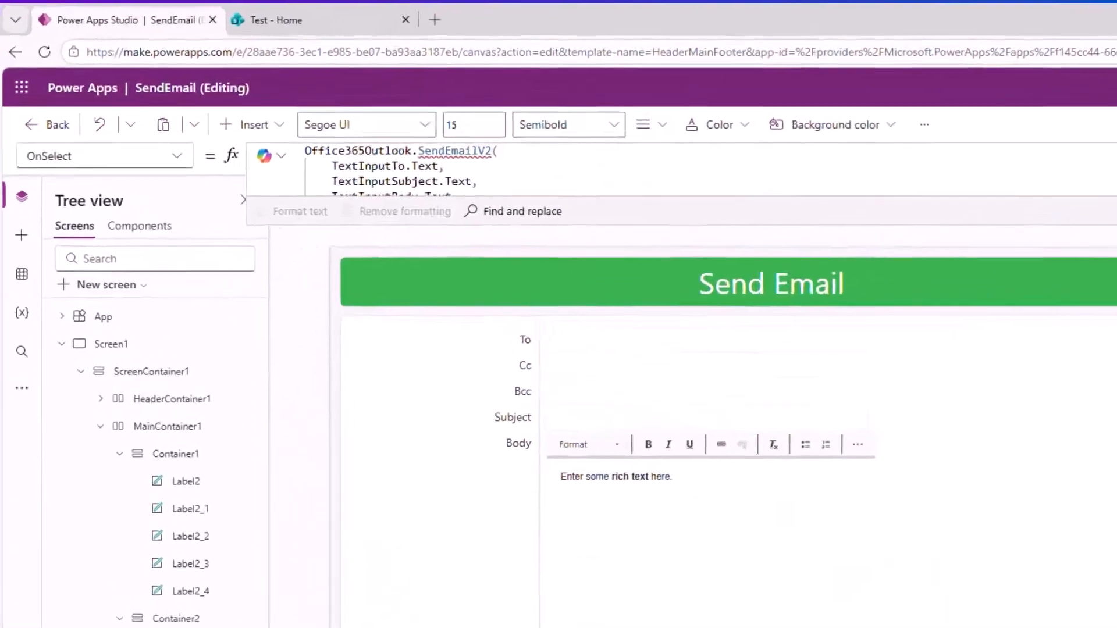
left_click_drag(950, 227, 963, 316)
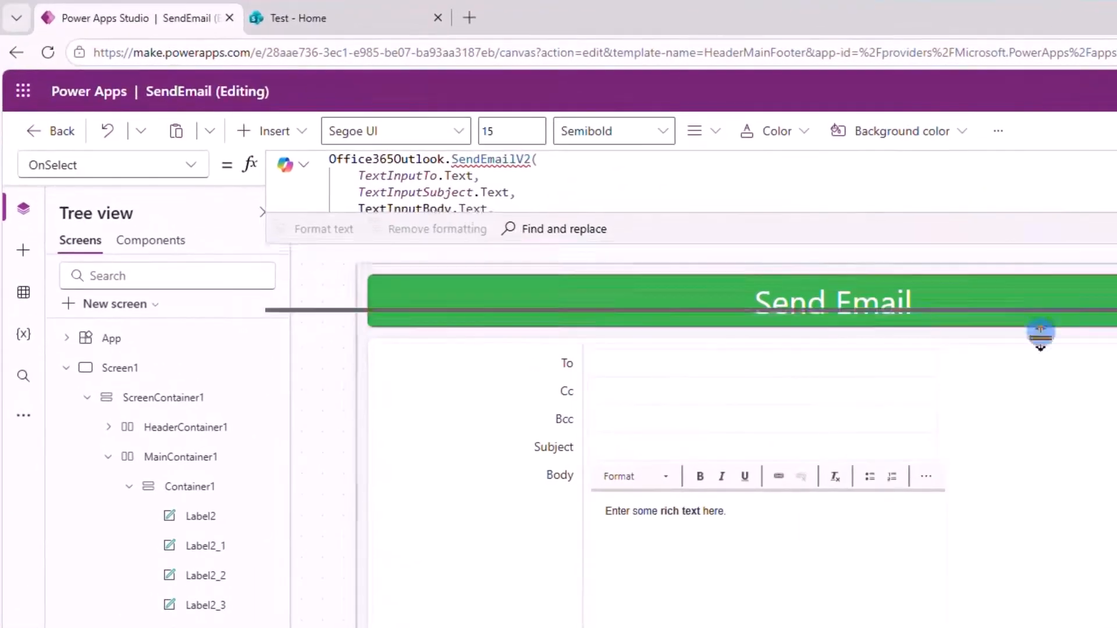
left_click_drag(1040, 333, 1047, 456)
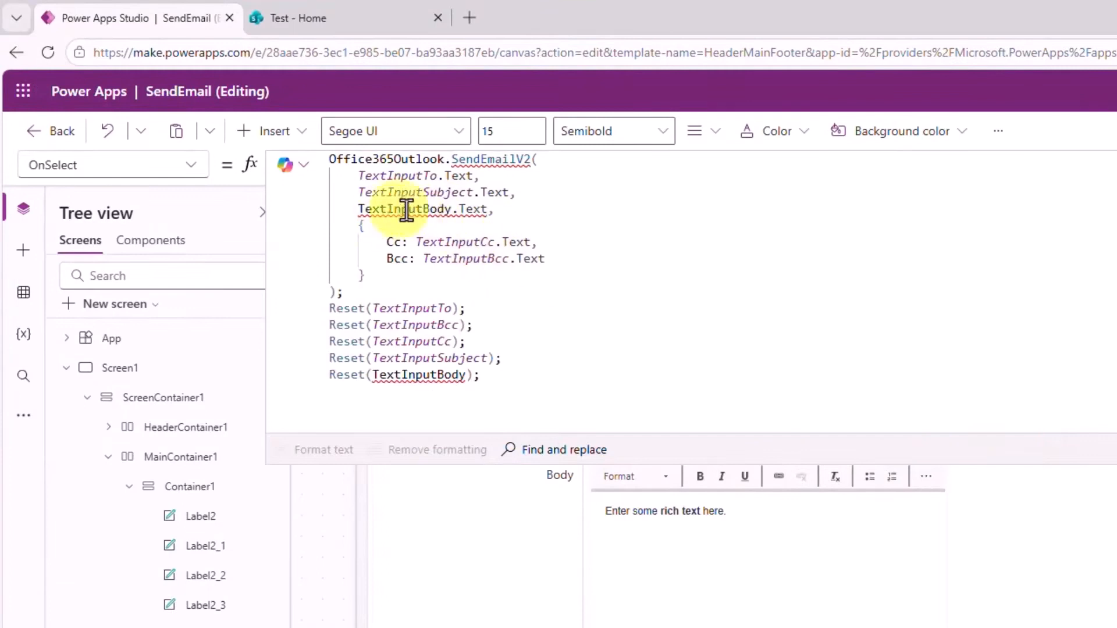
mouse_move(447, 211)
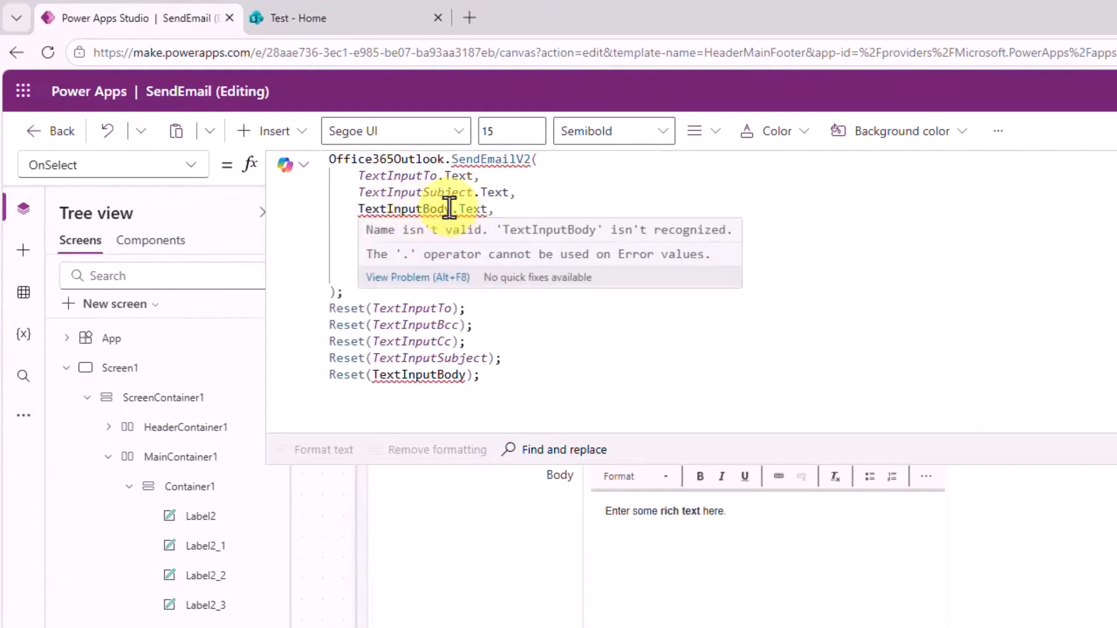
left_click(512, 208)
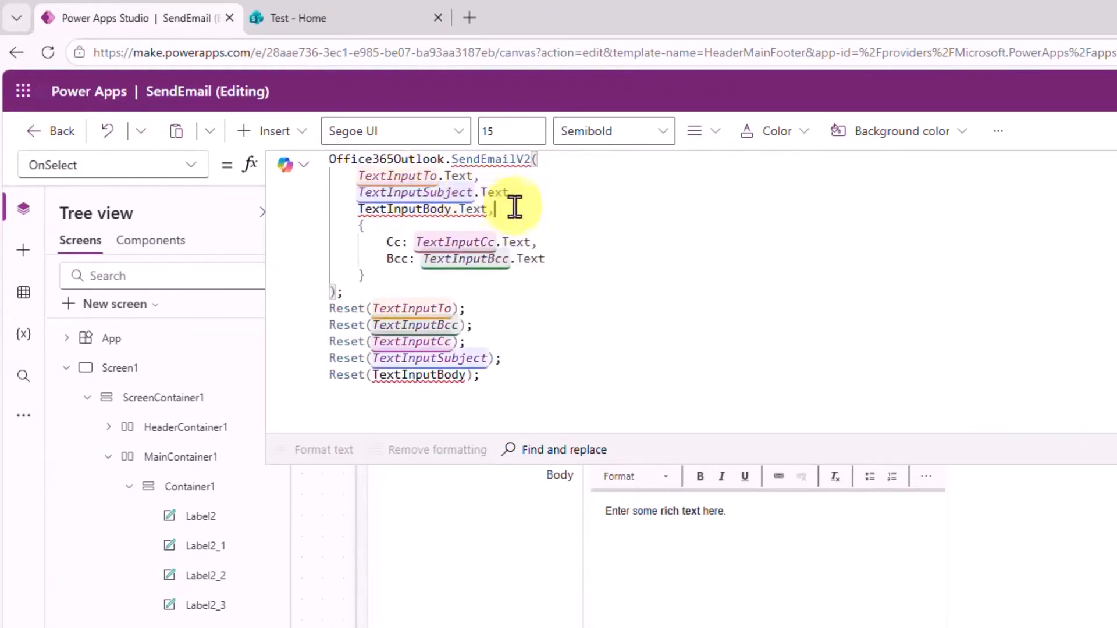
left_click_drag(489, 204, 363, 206)
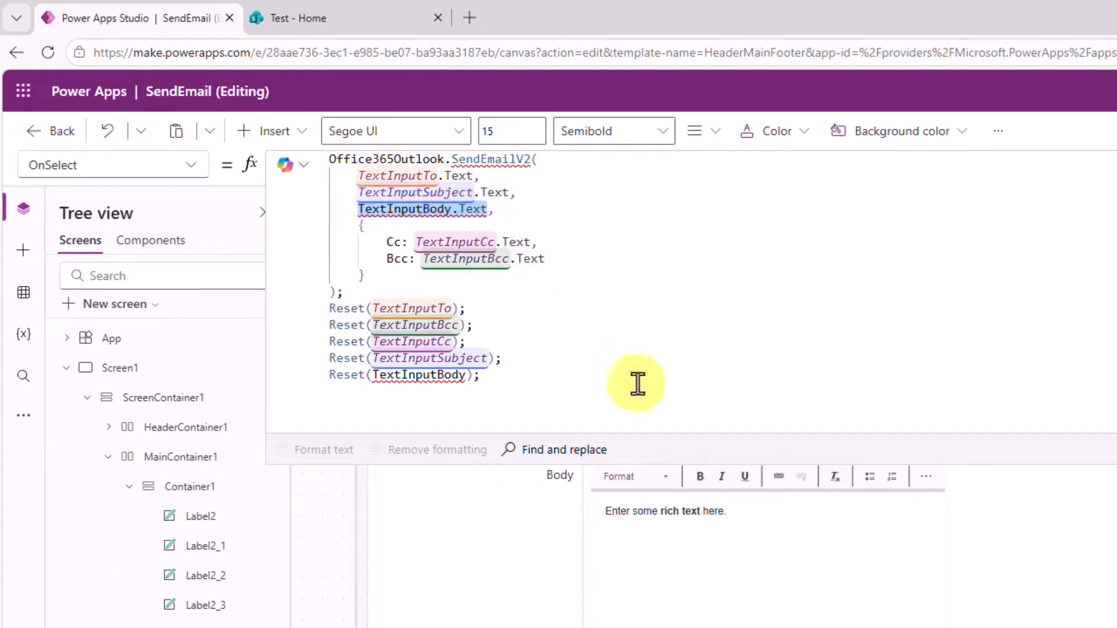
Replace TextInputBody.Text in the SendEmailV2 call with RichTextEditor1.HtmlText as the email body.
left_click(718, 570)
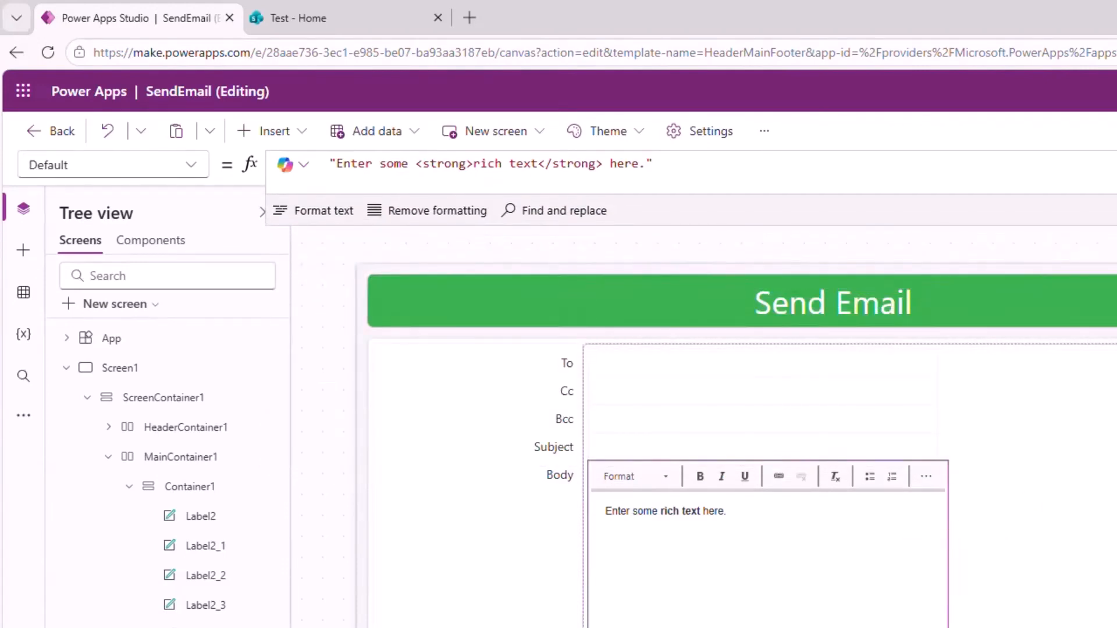
left_click_drag(990, 226, 989, 512)
left_click(815, 551)
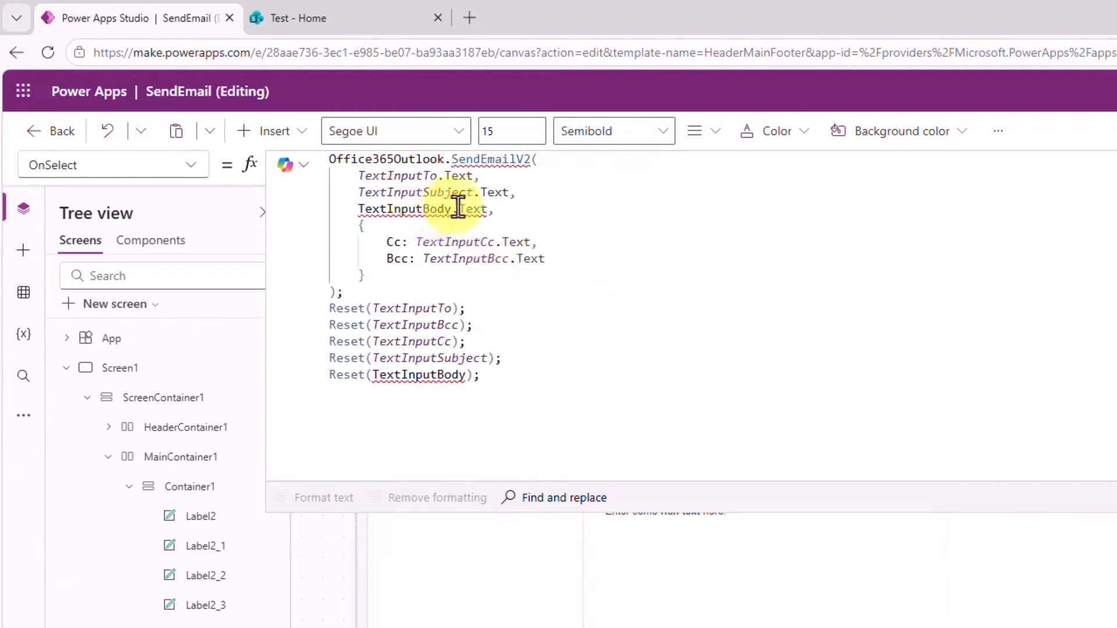
left_click_drag(488, 209, 357, 209)
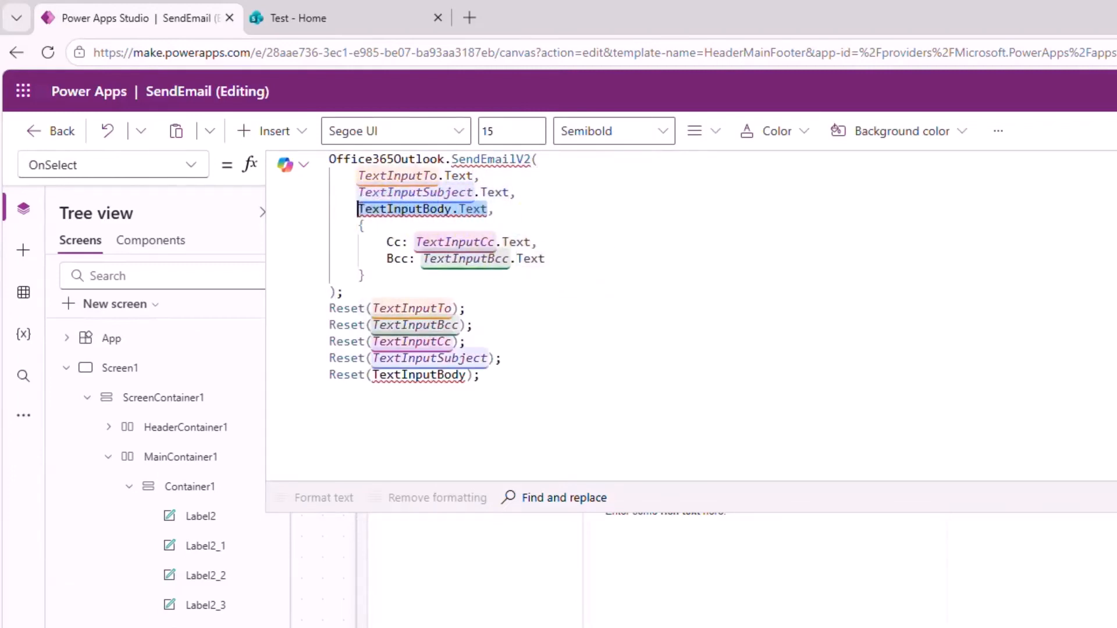
type("Rich,")
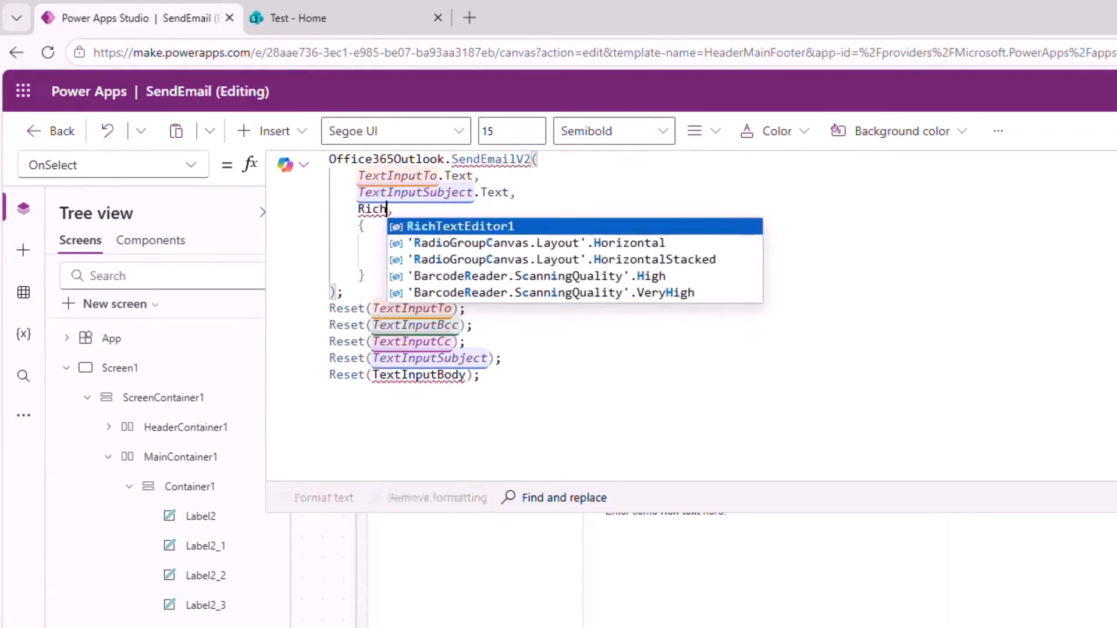
key("Tab")
type(".")
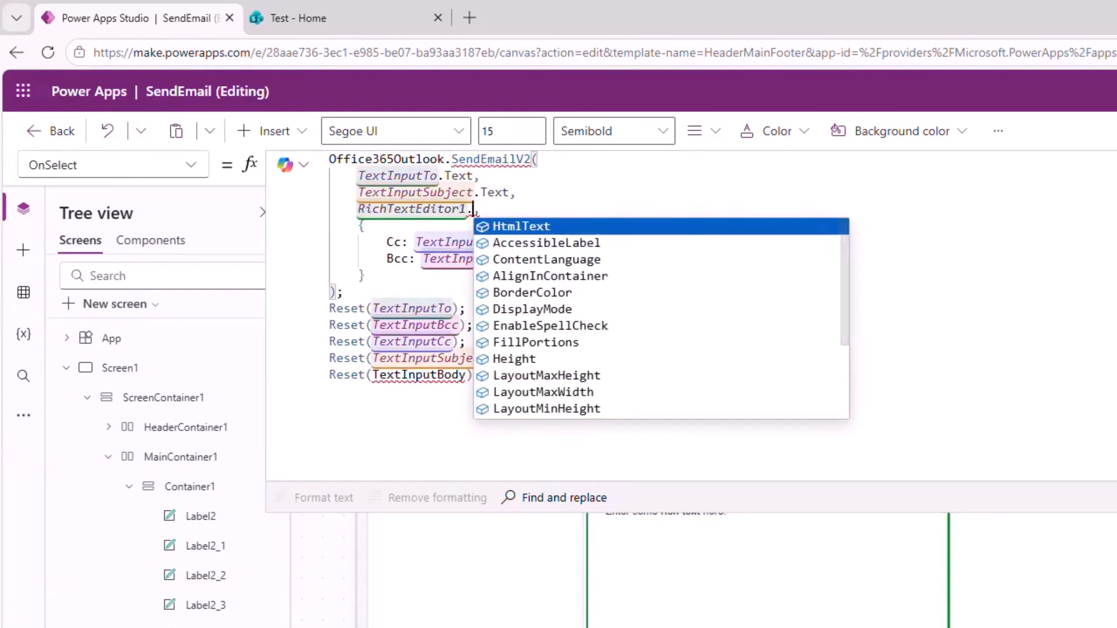
left_click(559, 229)
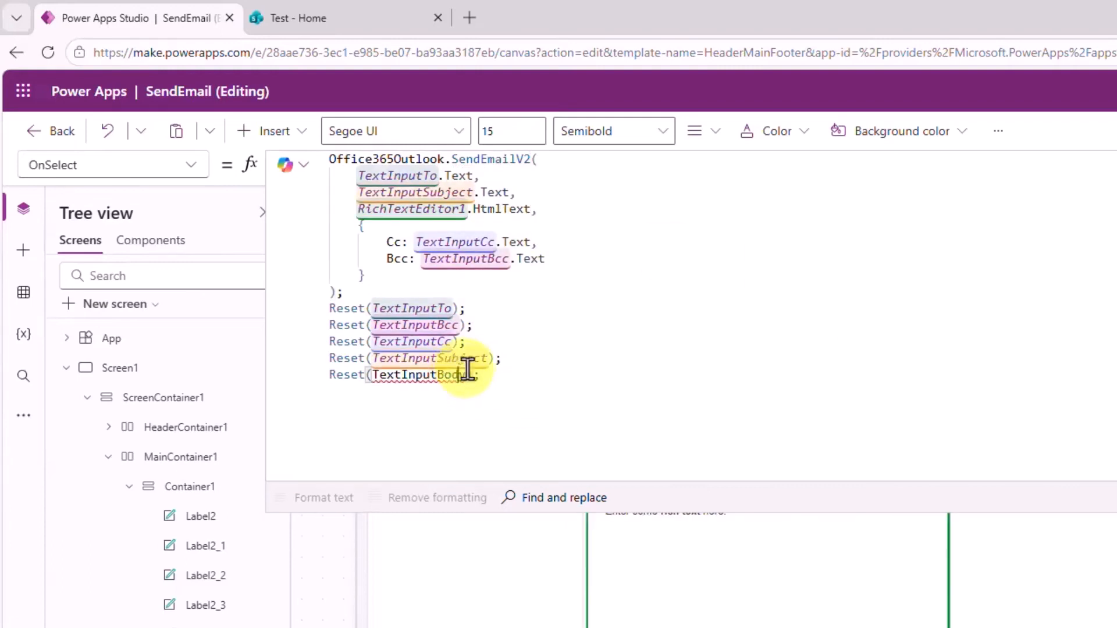
Change the last Reset() from TextInputBody to RichTextEditor1 and shrink the formula bar.
left_click_drag(466, 375, 379, 375)
key("Left")
key("ctrl+shift+Right")
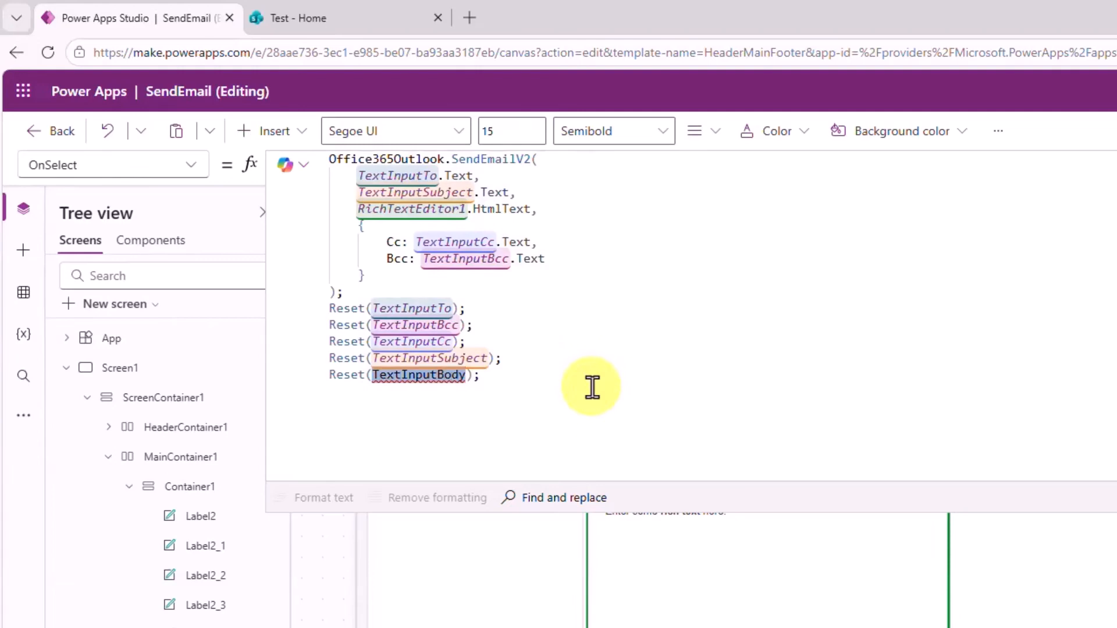
key("BackSpace")
type("Rich")
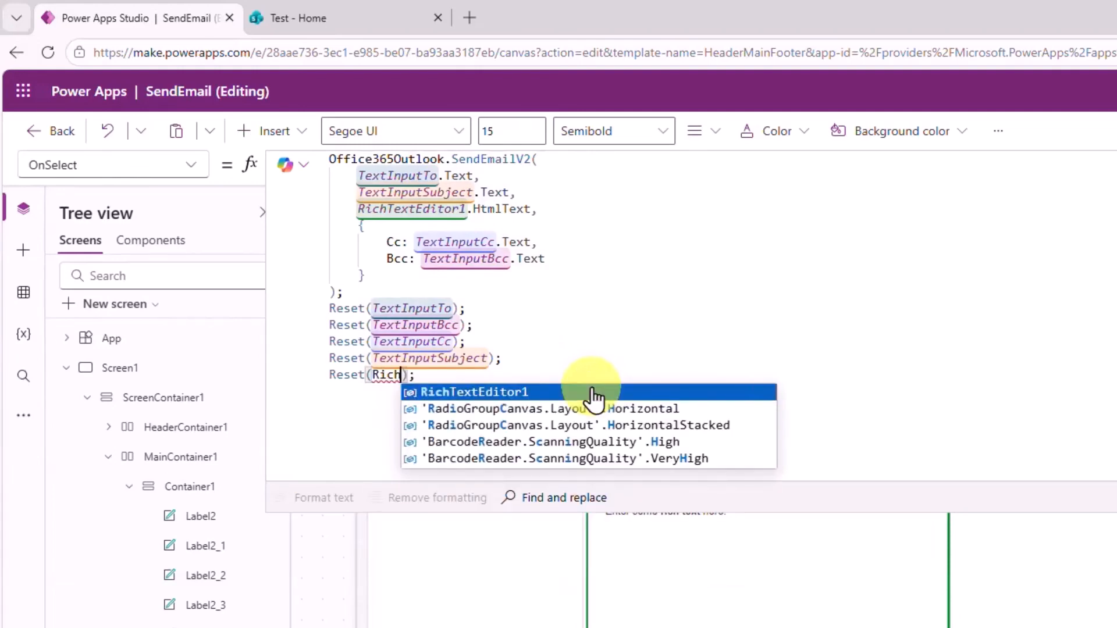
left_click(592, 393)
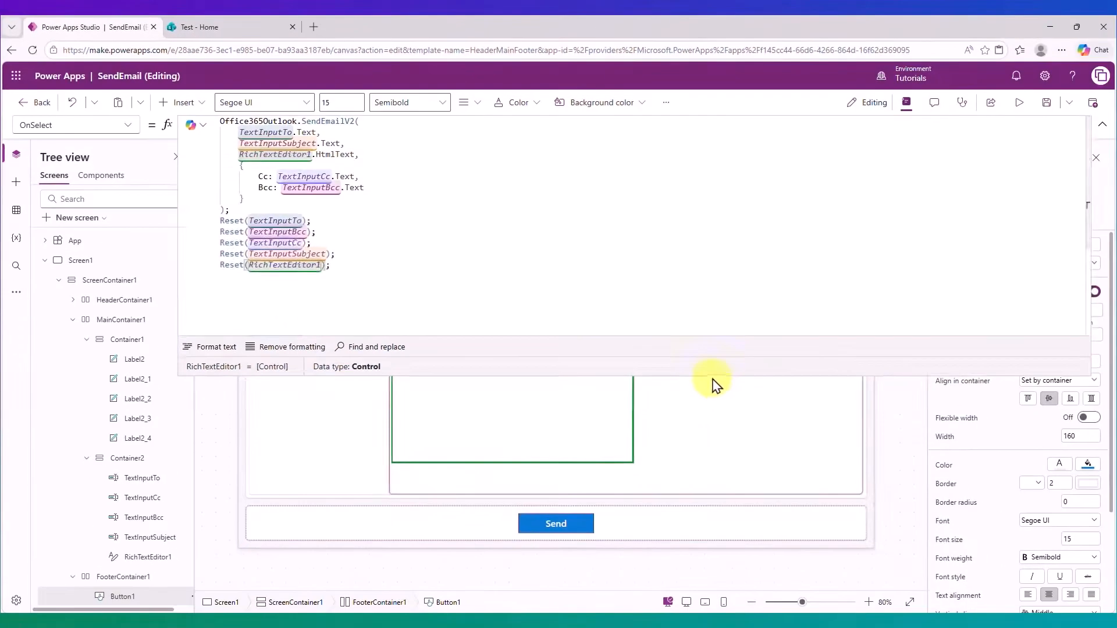
left_click_drag(716, 379, 715, 242)
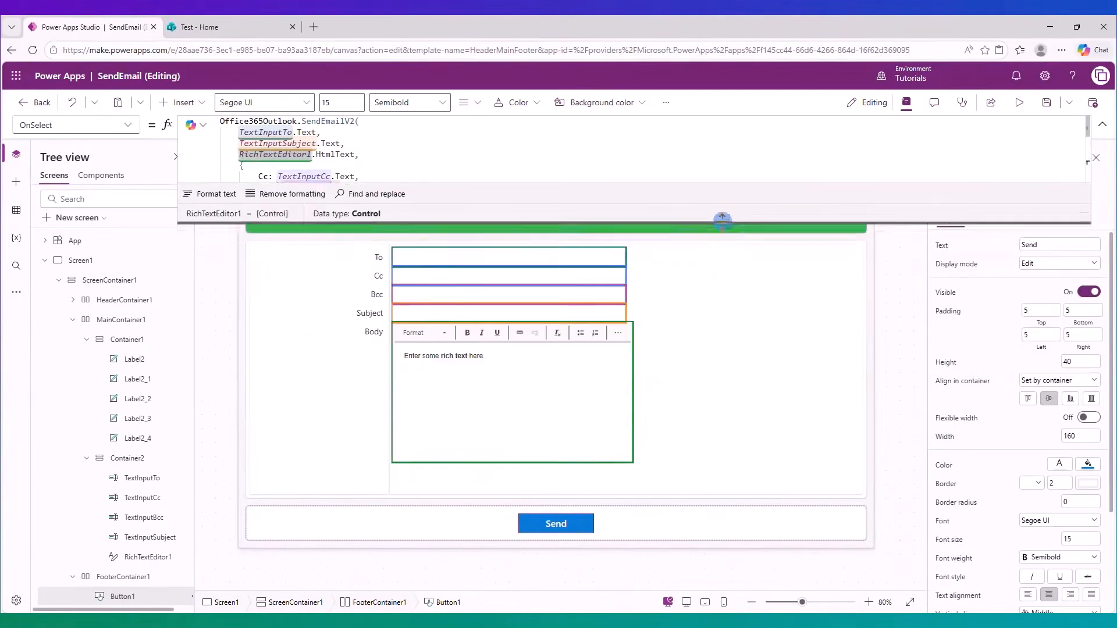
Preview the app and enter a recipient, subject 'Hi' and body 'Hello, Visit powerappsland.com.'.
left_click(1019, 103)
left_click(260, 210)
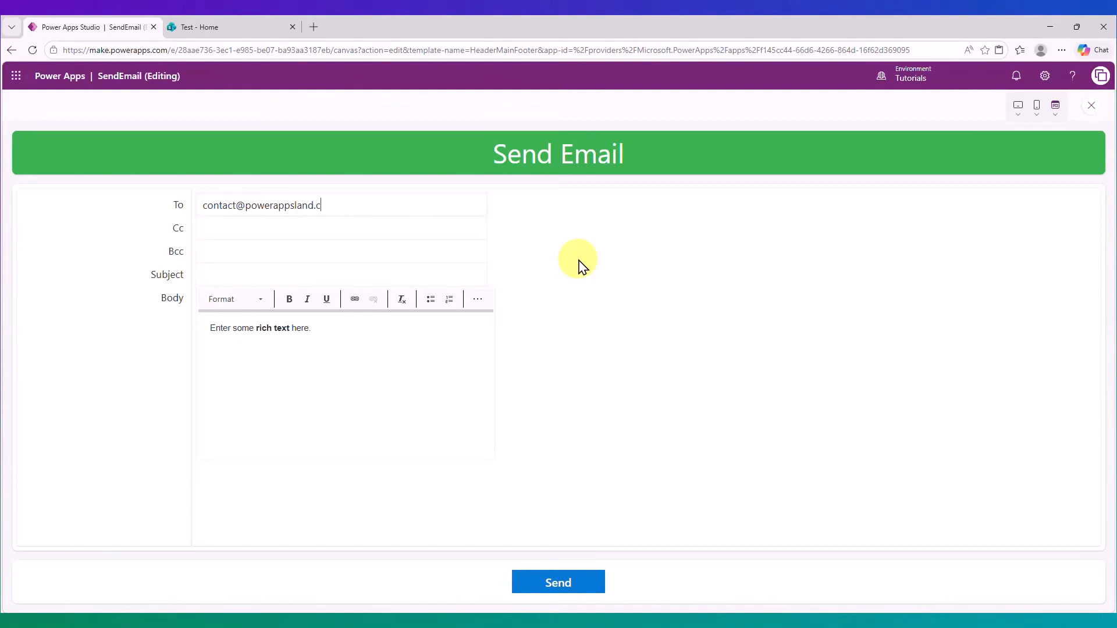
left_click(279, 273)
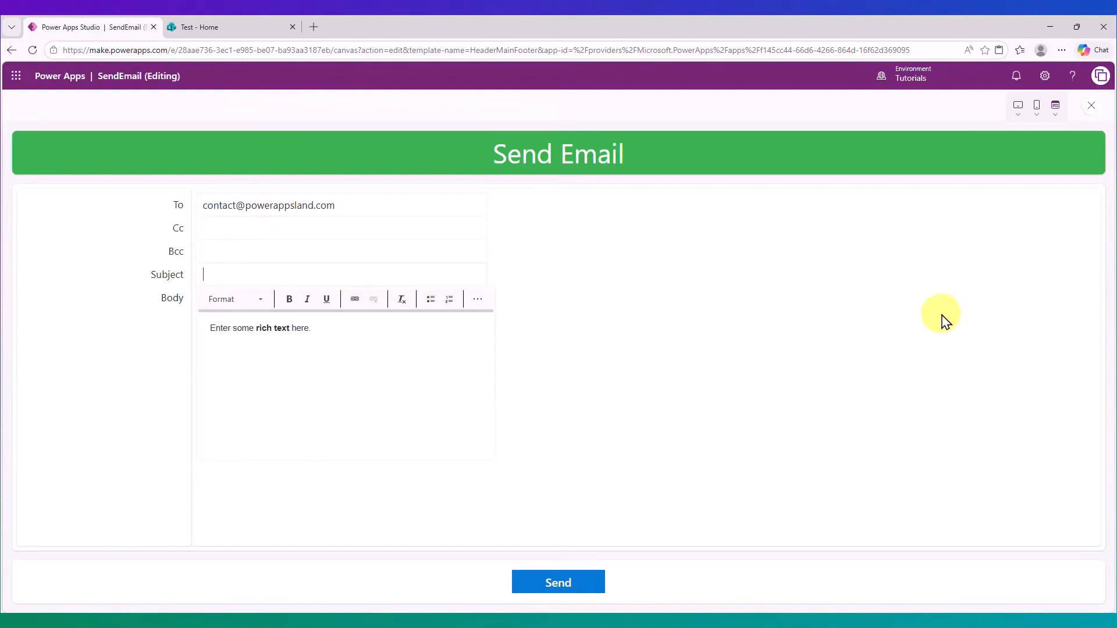
triple_click(292, 328)
type("Hello,")
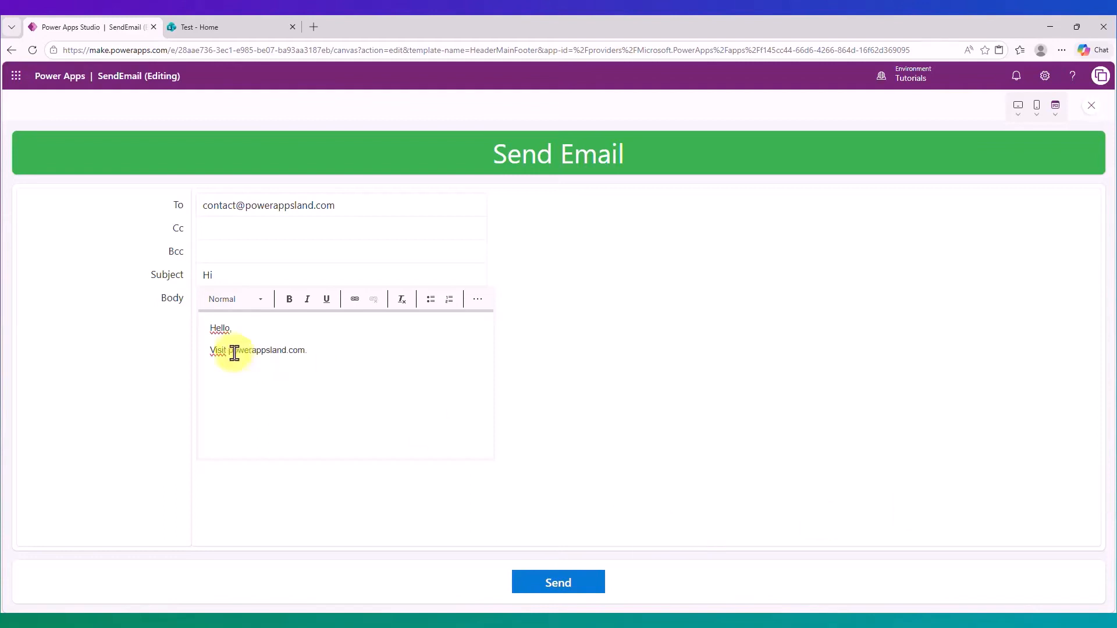
Turn powerappsland.com in the body into a link to the pasted site address.
left_click_drag(228, 350, 298, 348)
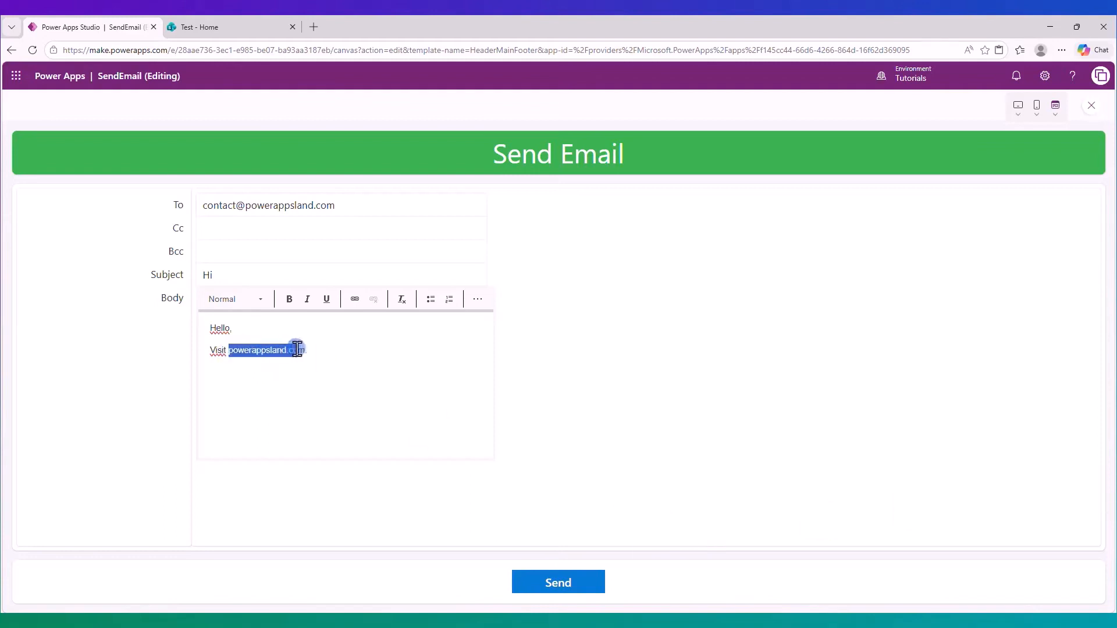
left_click(355, 300)
left_click(543, 382)
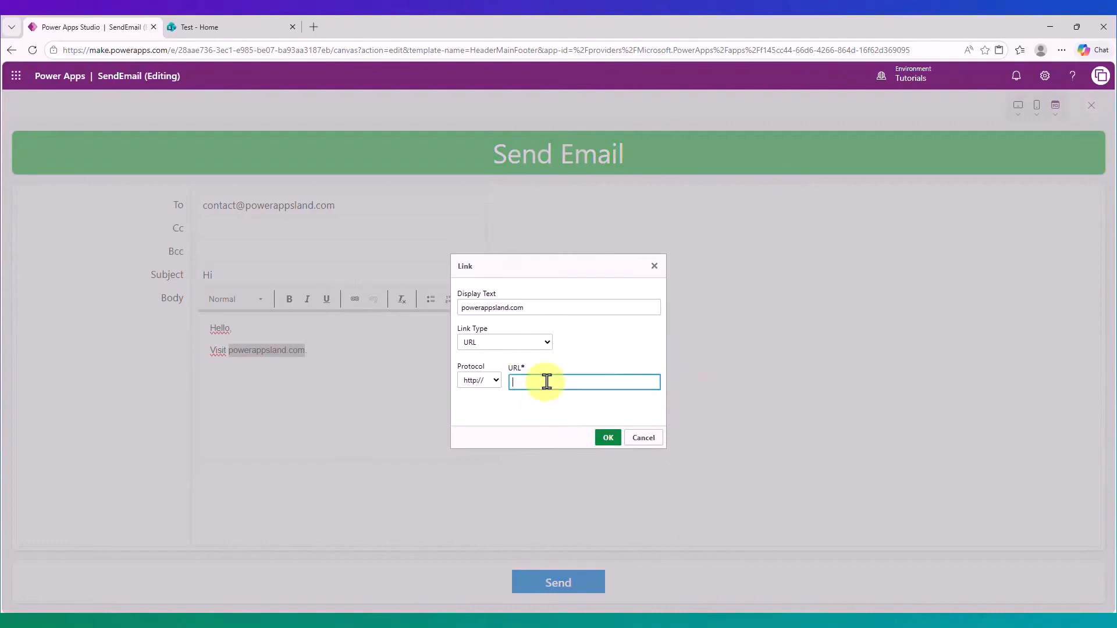
type("powerappsland.com")
left_click(608, 438)
Add the line 'Sending this email from Power Apps.' and make it bold.
left_click(344, 352)
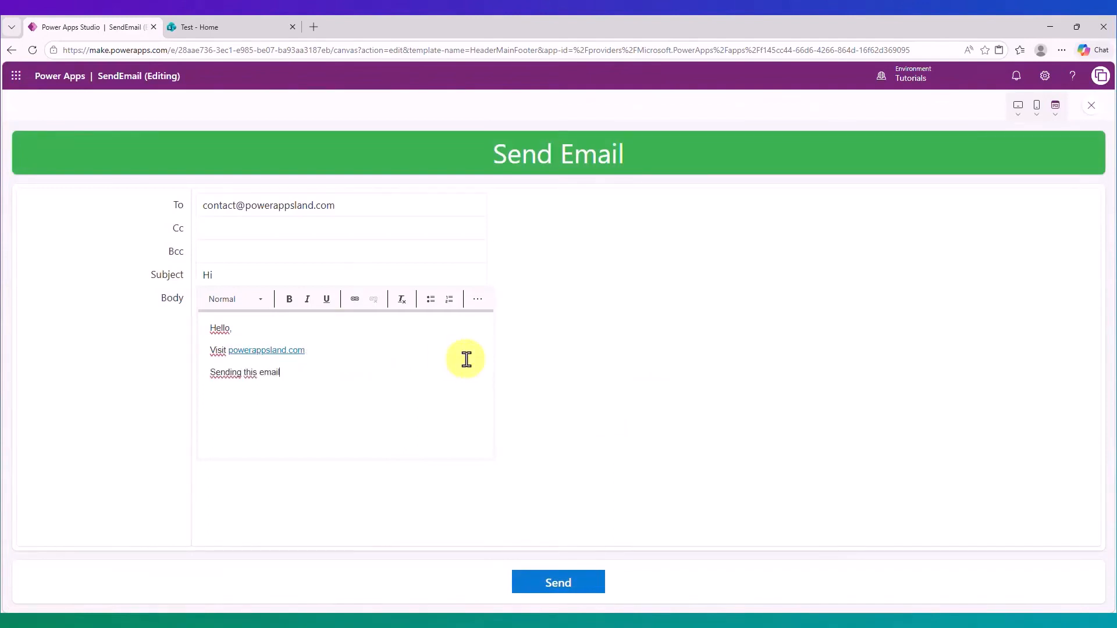
type("Power Apps.")
left_click_drag(371, 379, 200, 379)
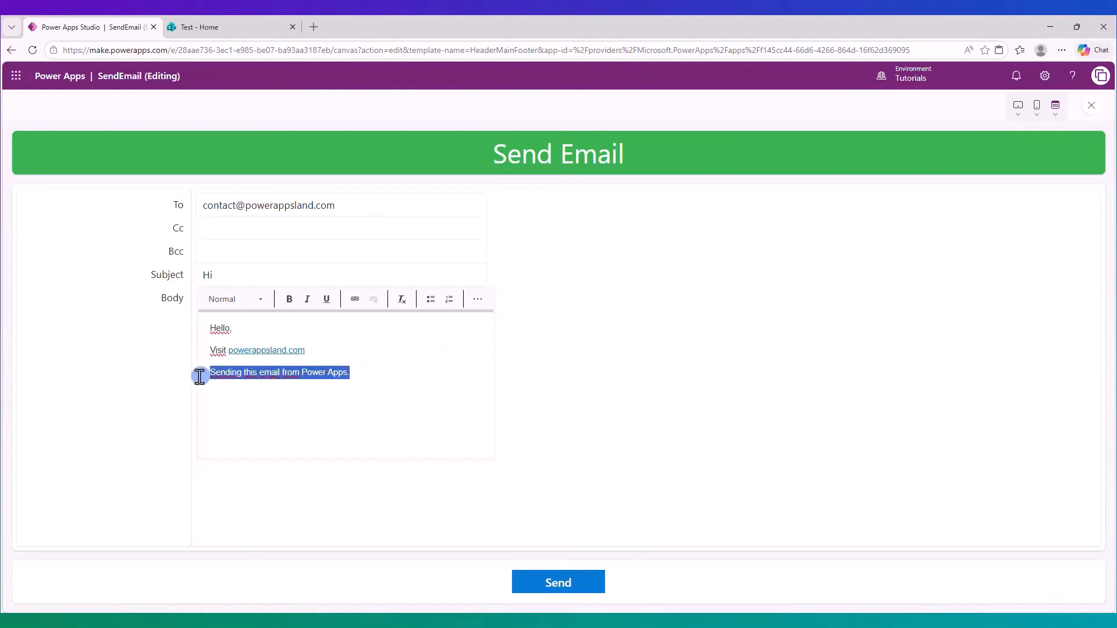
left_click(289, 300)
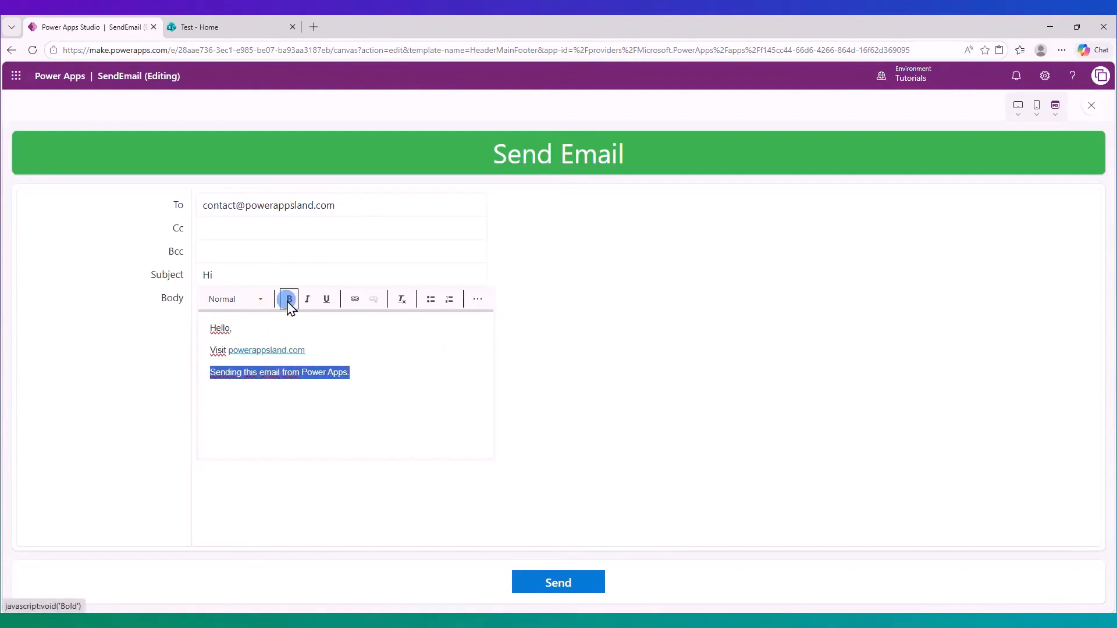
left_click(388, 373)
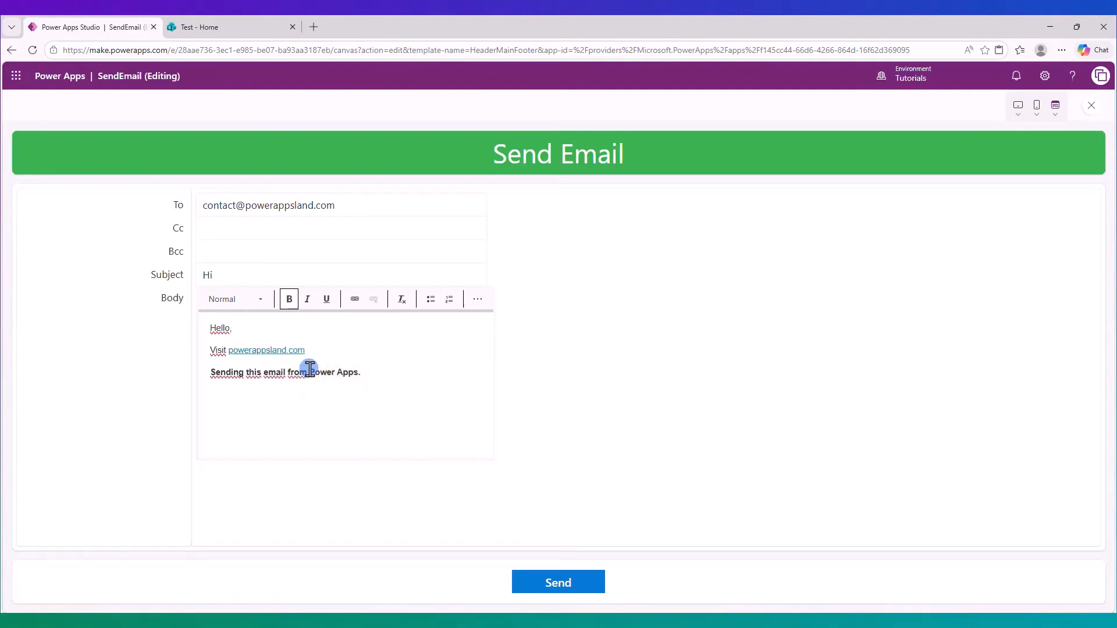
Give the words 'Power Apps' a teal background highlight.
left_click_drag(309, 372, 358, 373)
left_click(447, 300)
left_click(447, 301)
left_click(478, 299)
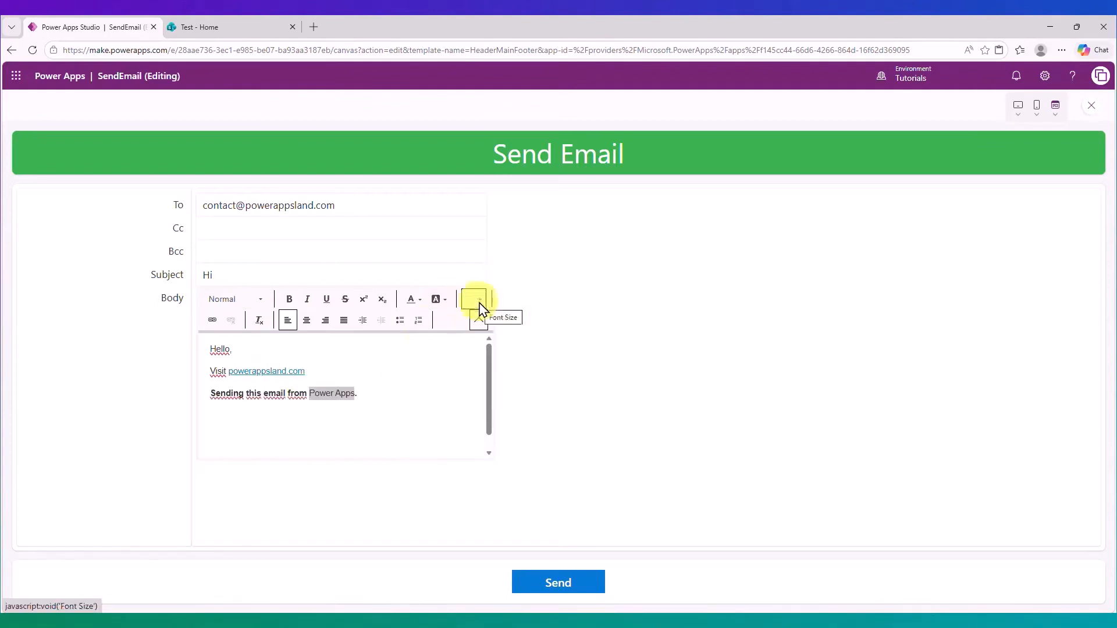
left_click(444, 300)
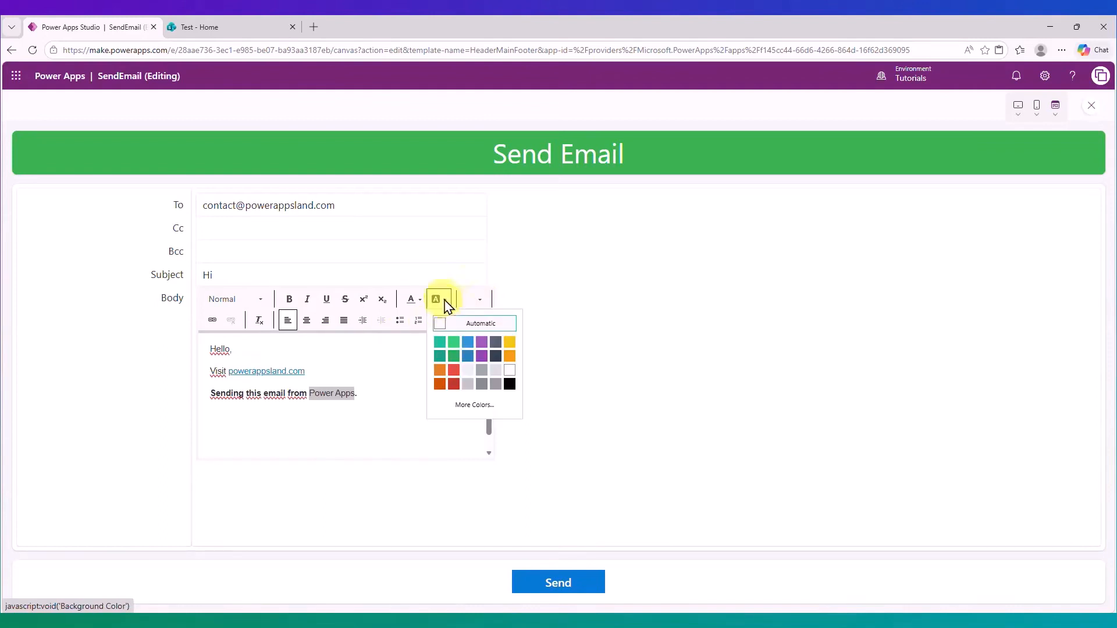
left_click(442, 343)
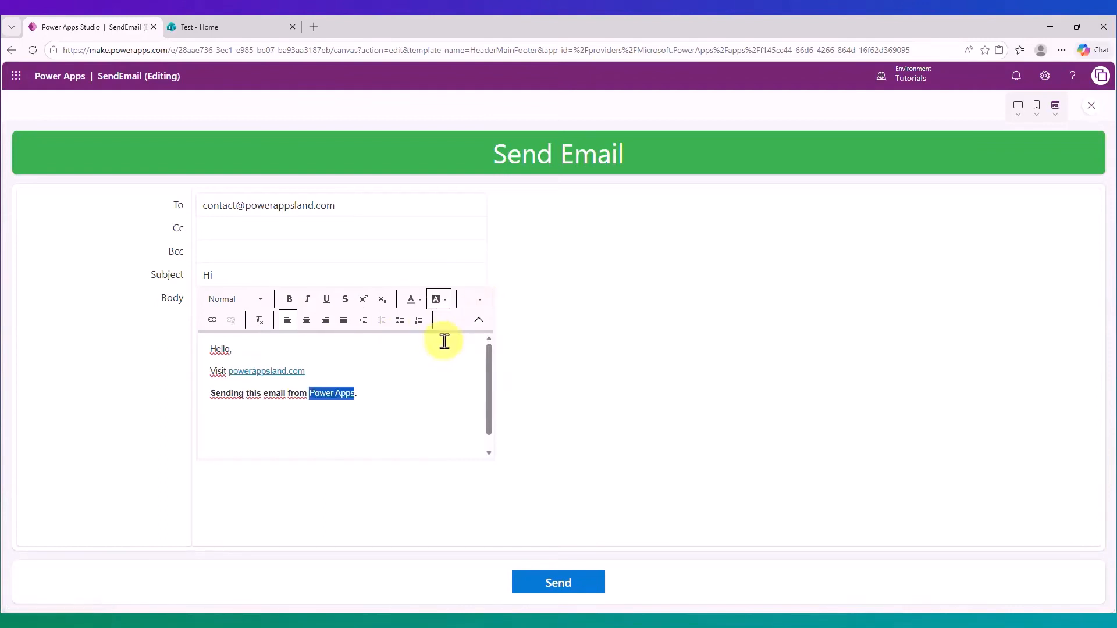
Increase the font size of the words 'Power Apps'.
left_click_drag(384, 396, 308, 393)
left_click(478, 300)
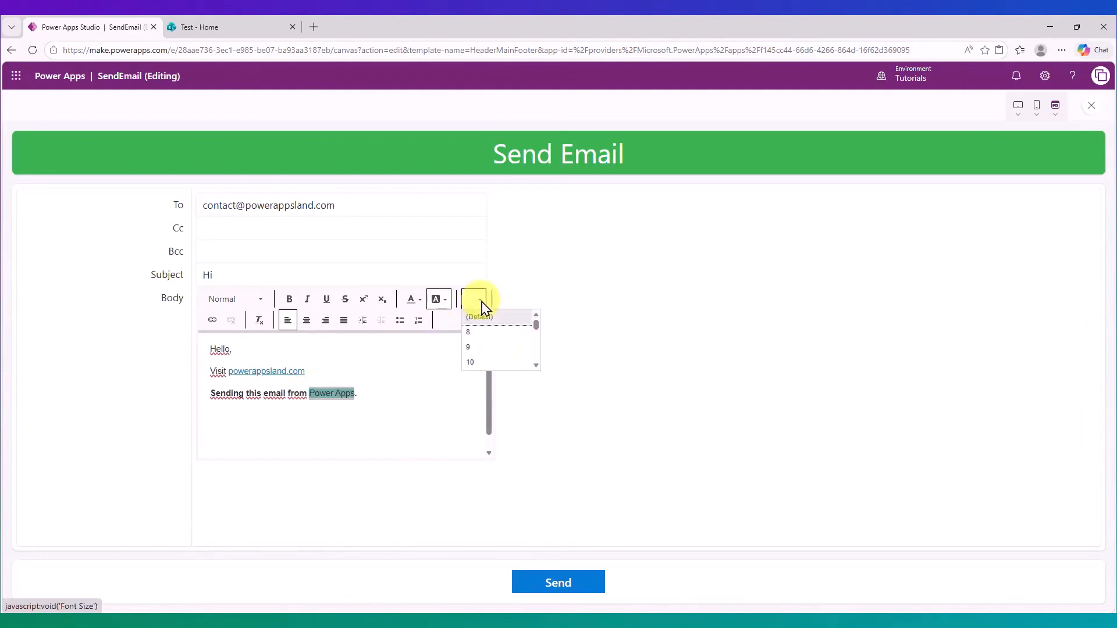
left_click(536, 366)
left_click(535, 366)
left_click(536, 365)
left_click(512, 362)
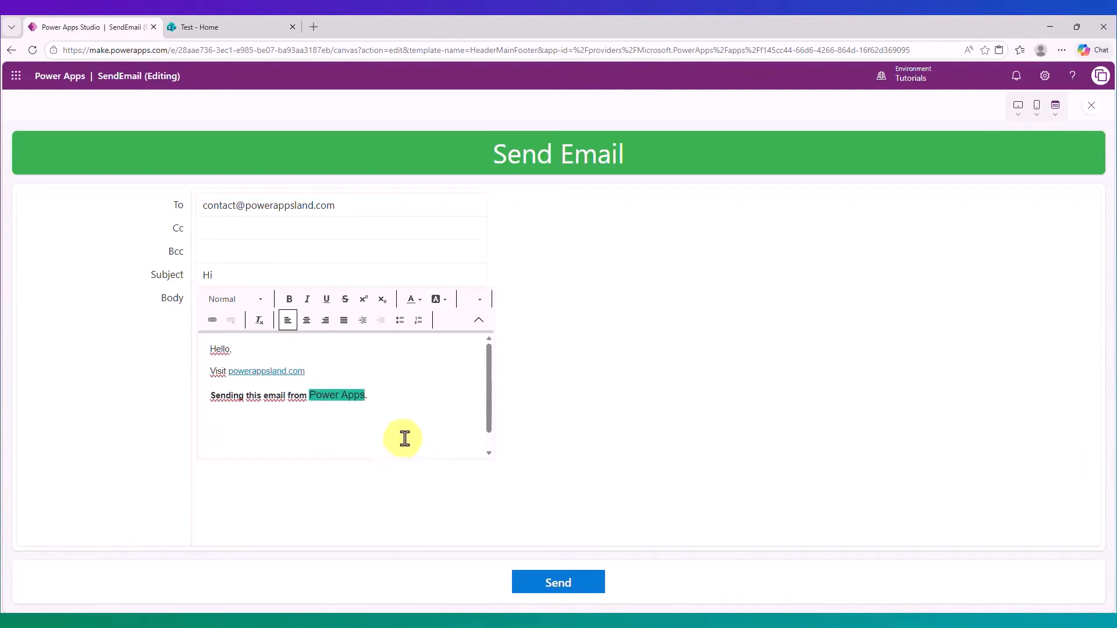
Send the email, then follow the powerappsland.com link in the received 'Hi' message.
left_click(565, 587)
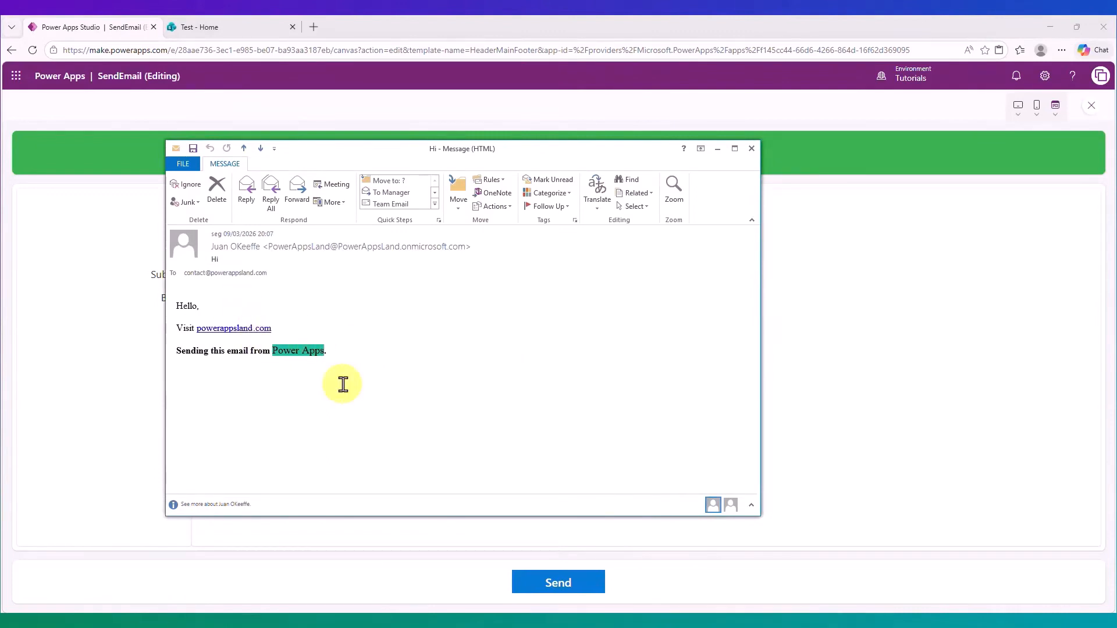
left_click(262, 331, "ctrl")
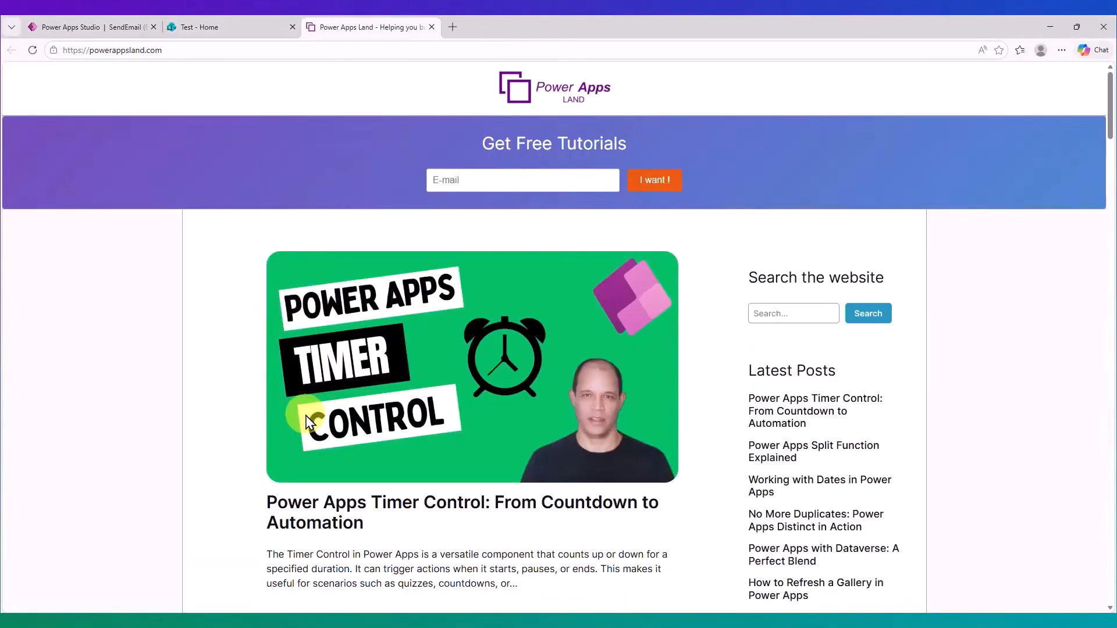
Look over the powerappsland.com page, then close its tab to return to Power Apps Studio.
scroll(304, 406, "down", 5)
scroll(331, 231, "up", 5)
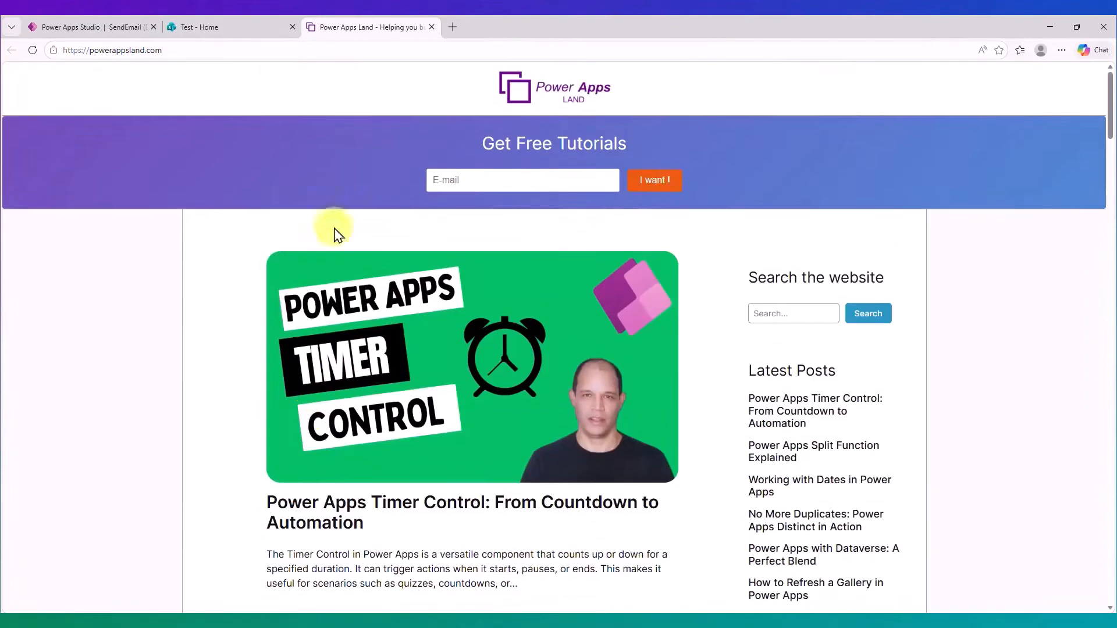
left_click(431, 28)
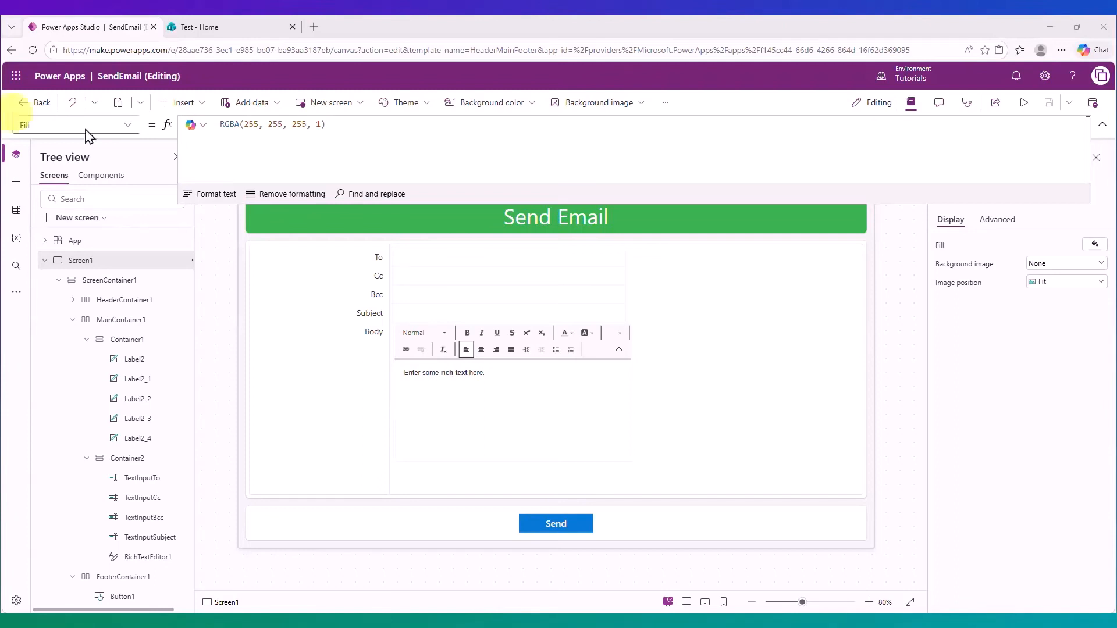
Switch from the editor to the Test - Home SharePoint site tab.
left_click(185, 104)
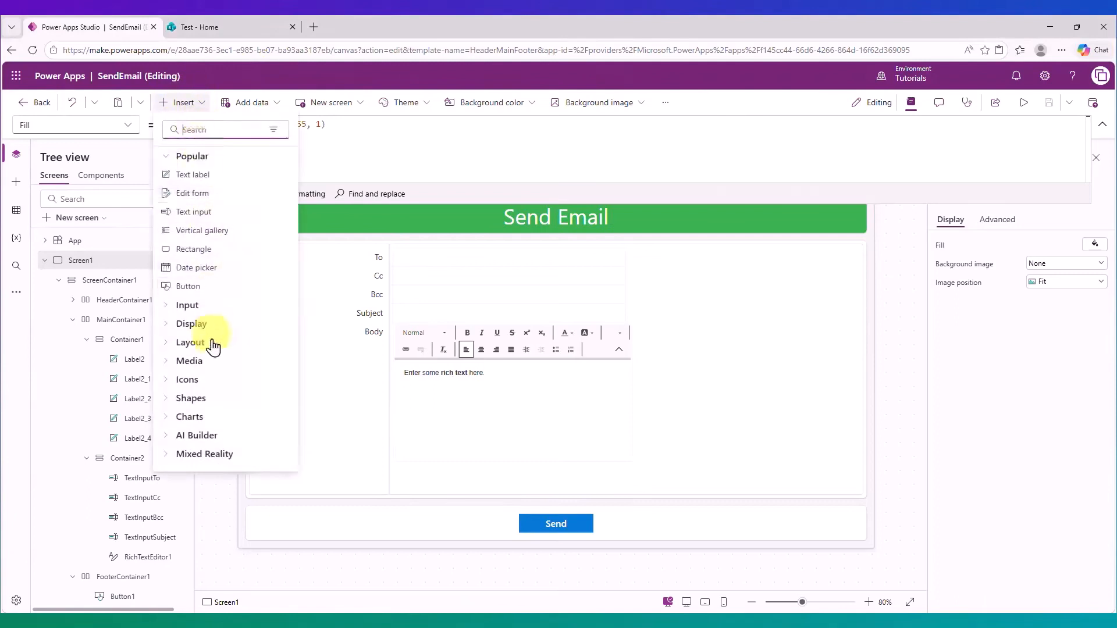
left_click(187, 102)
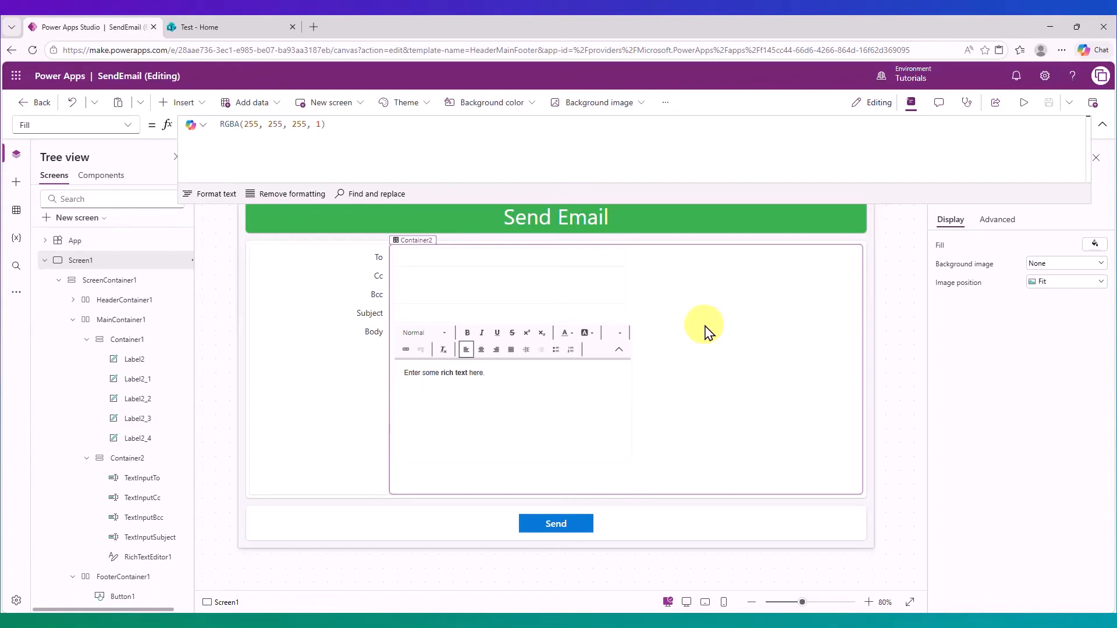
left_click(221, 28)
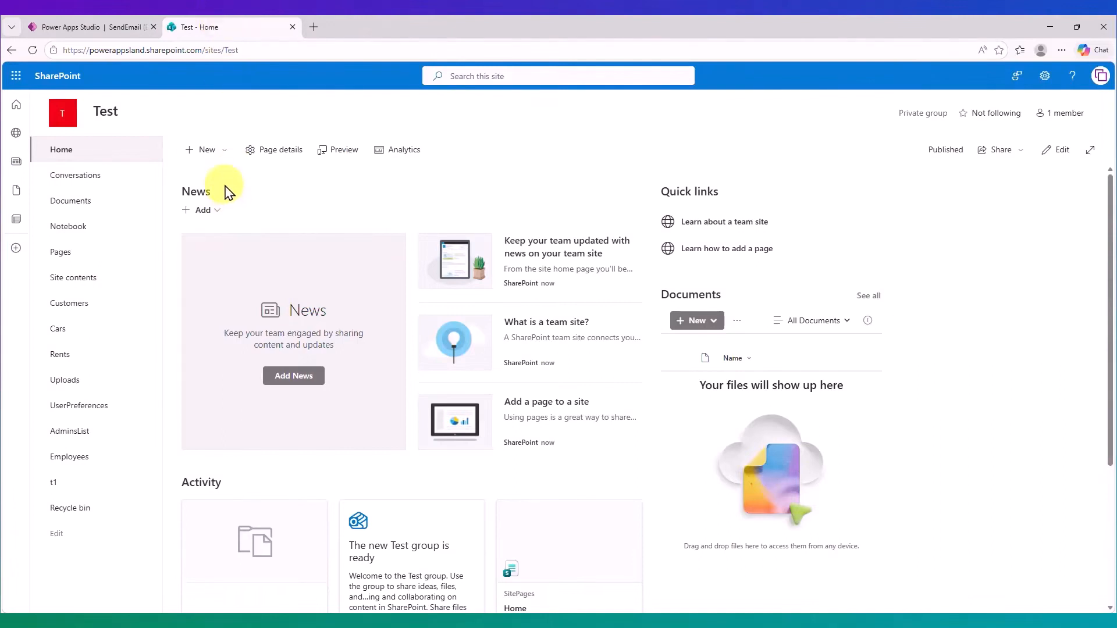
Create a blank SharePoint list named 'Attachments' via New > List.
left_click(208, 152)
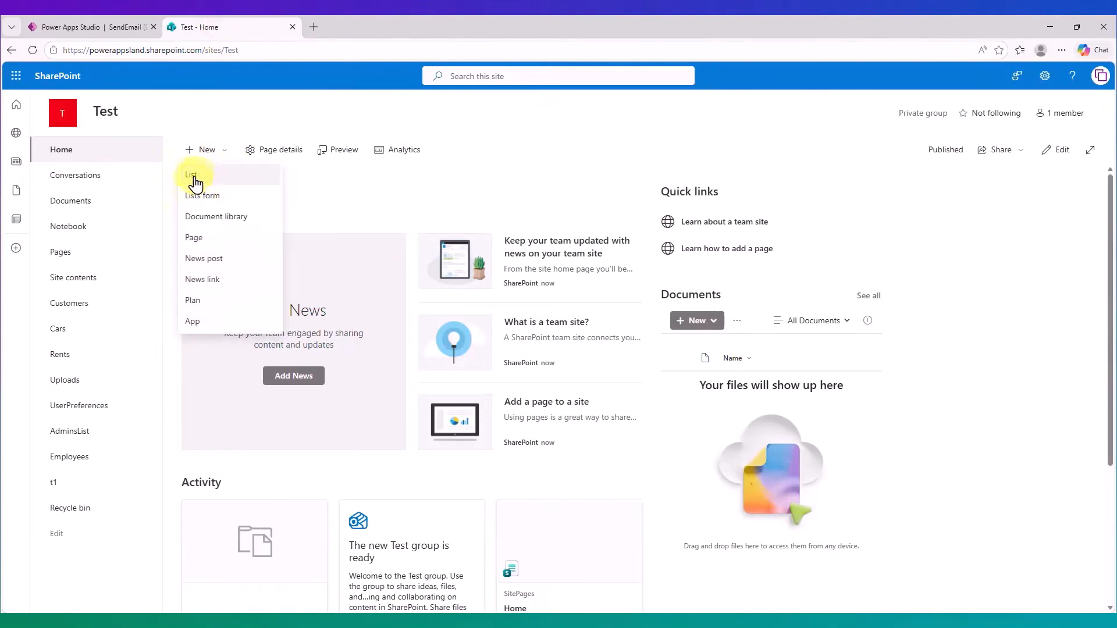
left_click(198, 181)
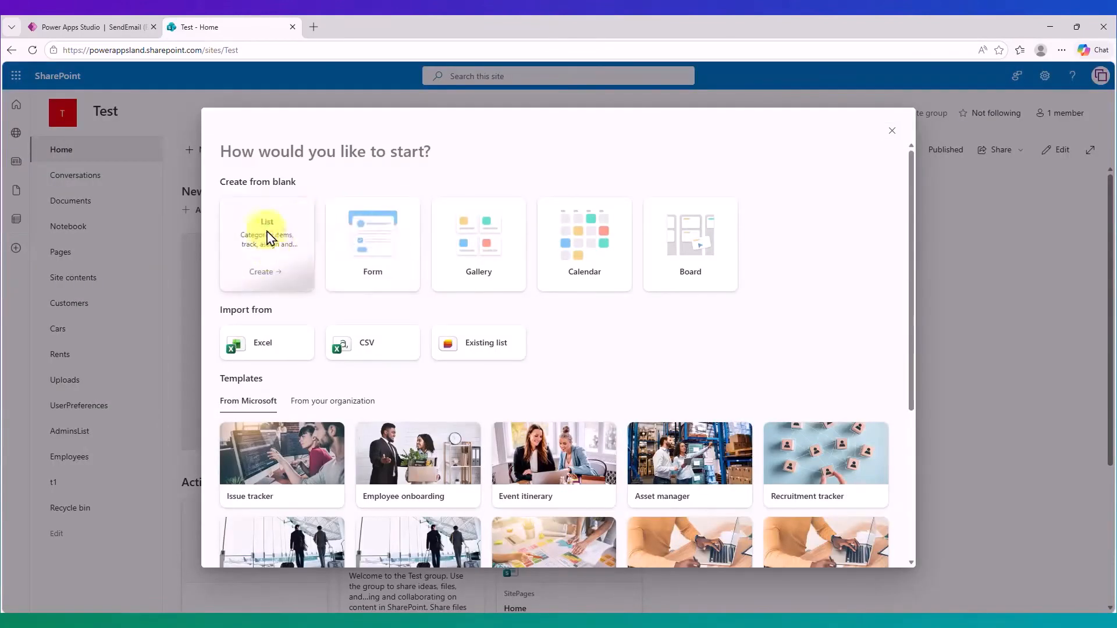
left_click(267, 239)
left_click(688, 352)
type("Attachments")
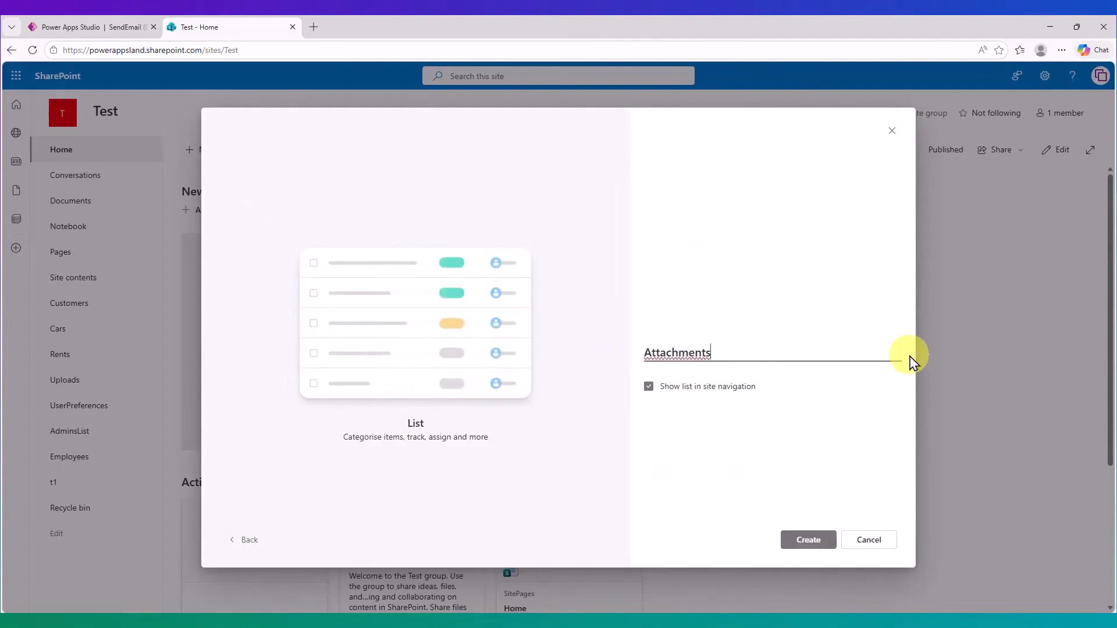
left_click(812, 541)
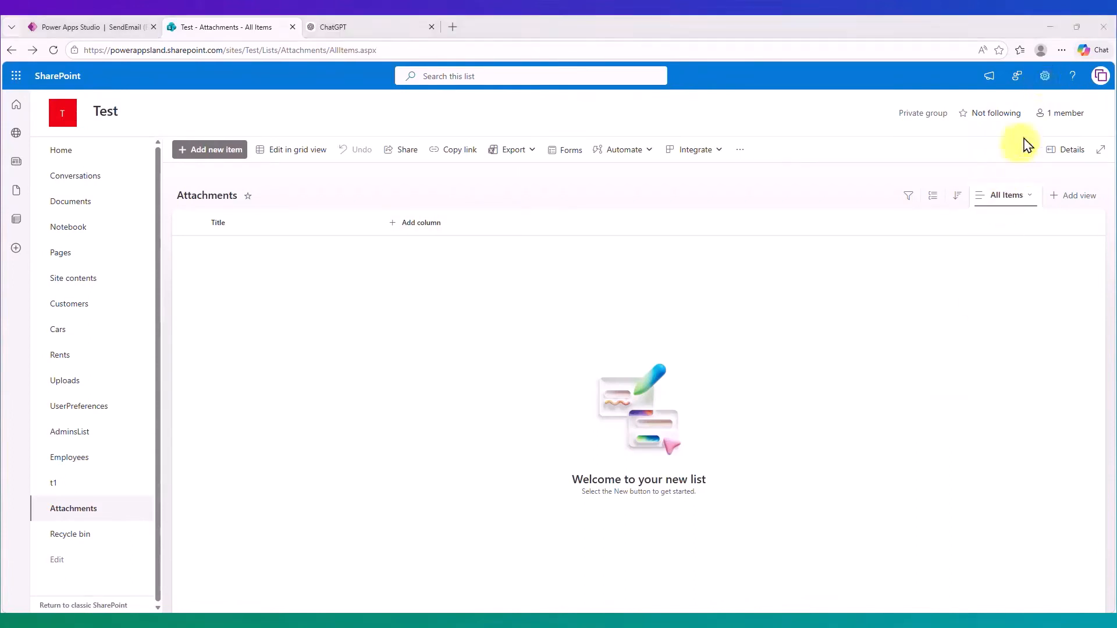
Verify the Attachments list's Advanced Settings show attachments Enabled, then go back to the list.
left_click(1044, 87)
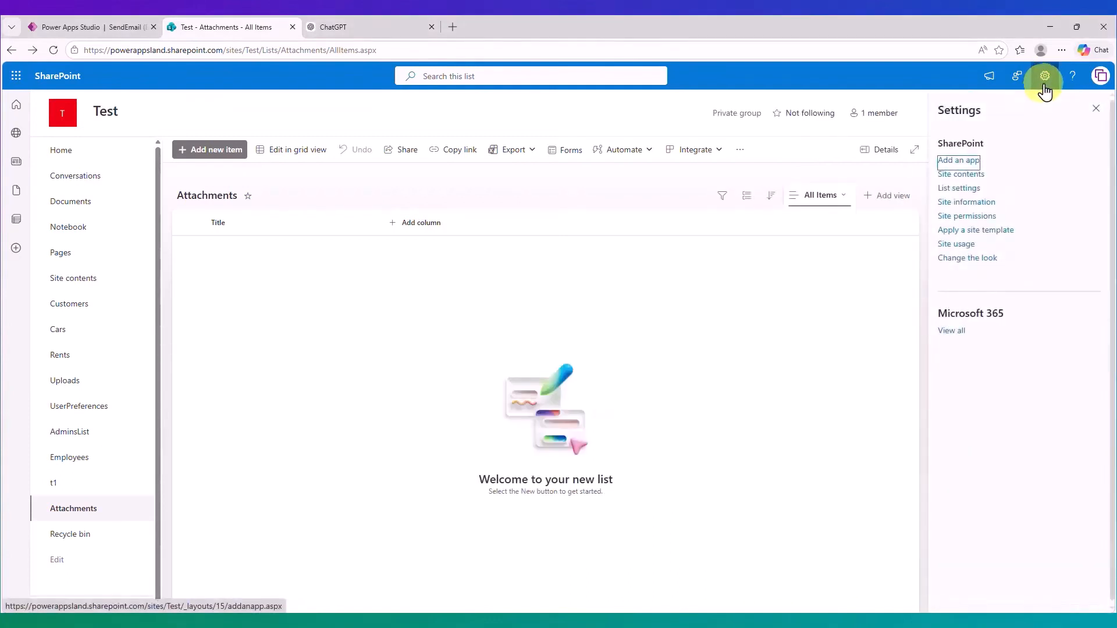
left_click(956, 189)
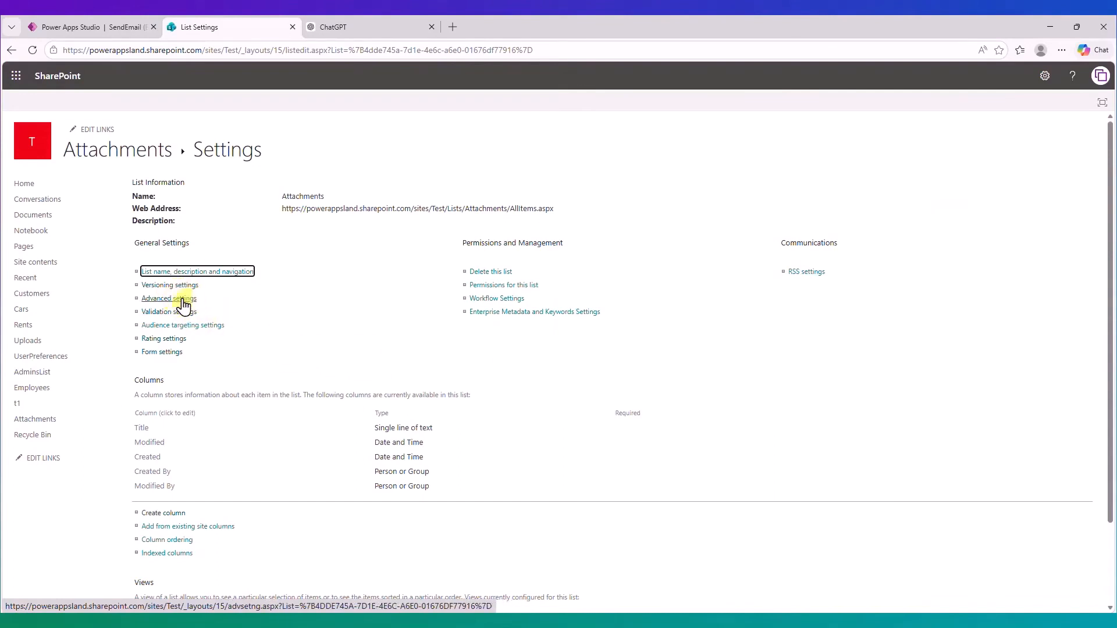
left_click(181, 302)
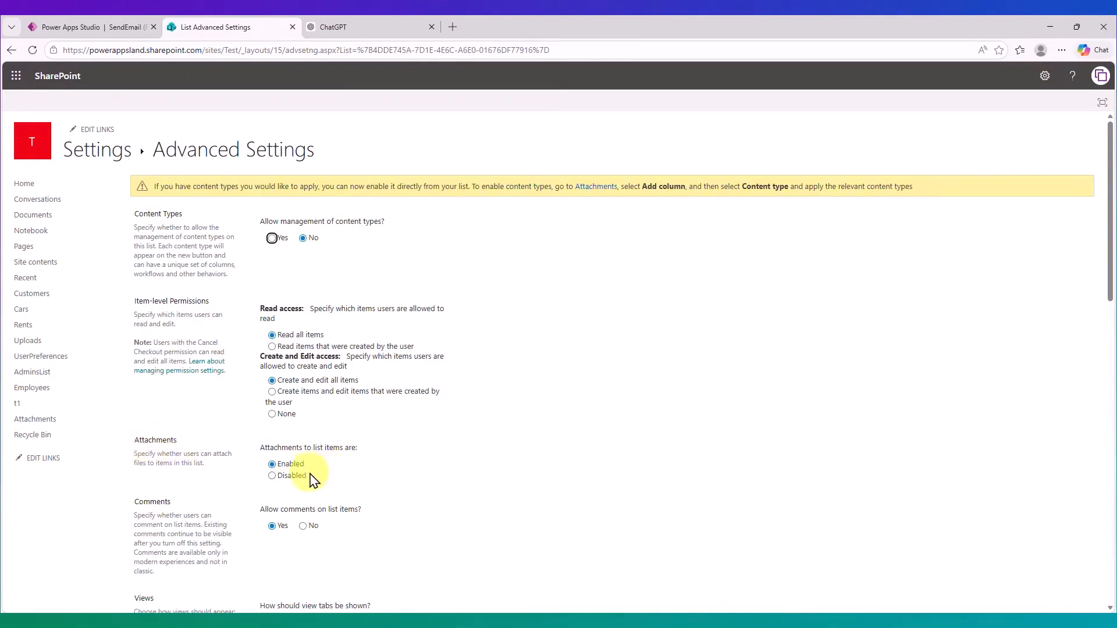
left_click(11, 50)
left_click(11, 50)
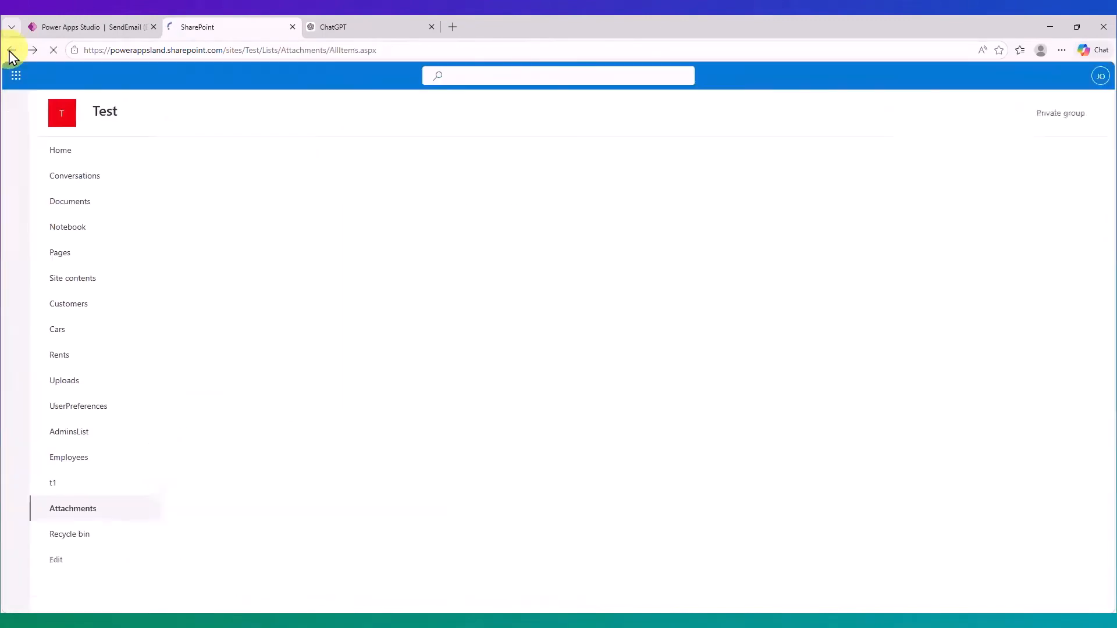
Return to Power Apps Studio and add a 'Header and footer' screen, Screen2.
left_click(90, 27)
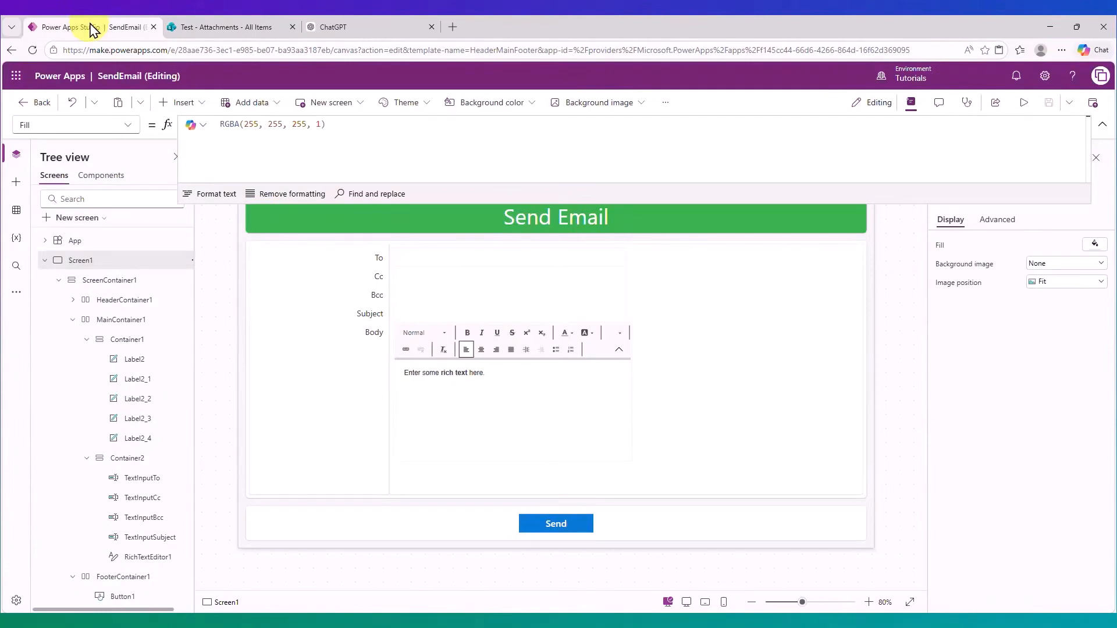
left_click(76, 219)
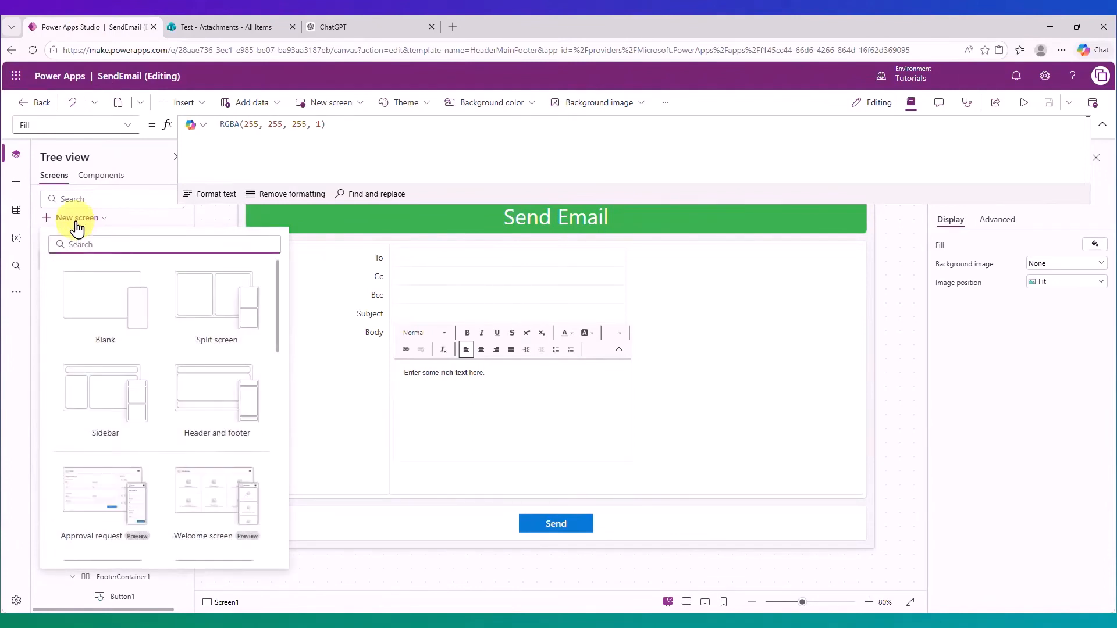
left_click(217, 394)
left_click(463, 362)
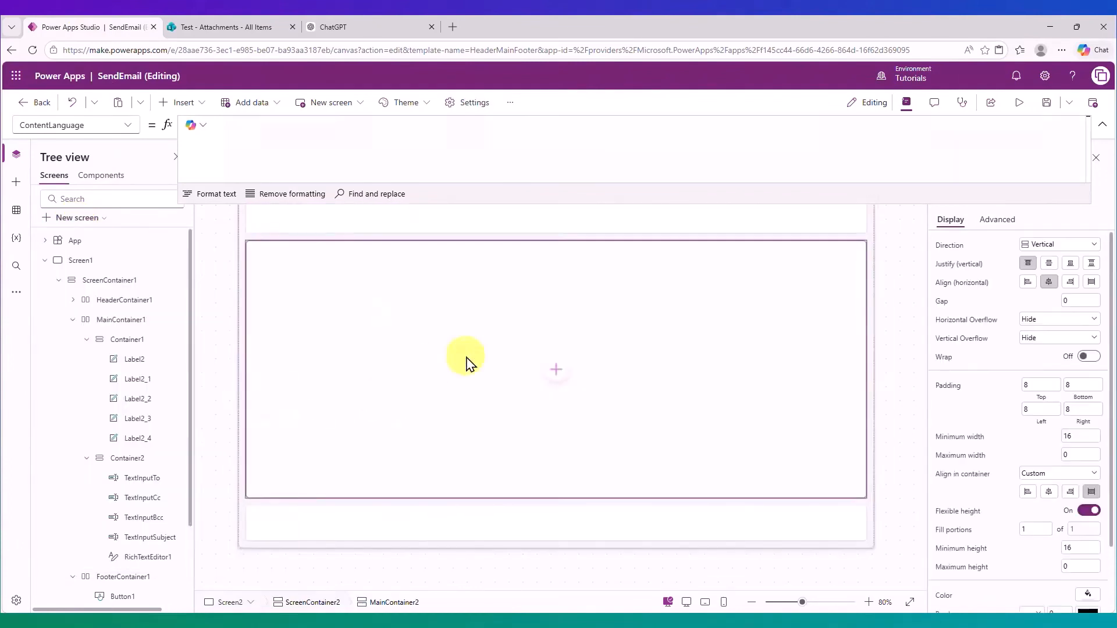
Insert an empty Form1 on Screen2 and connect the Test site's SharePoint Attachments list.
left_click(186, 105)
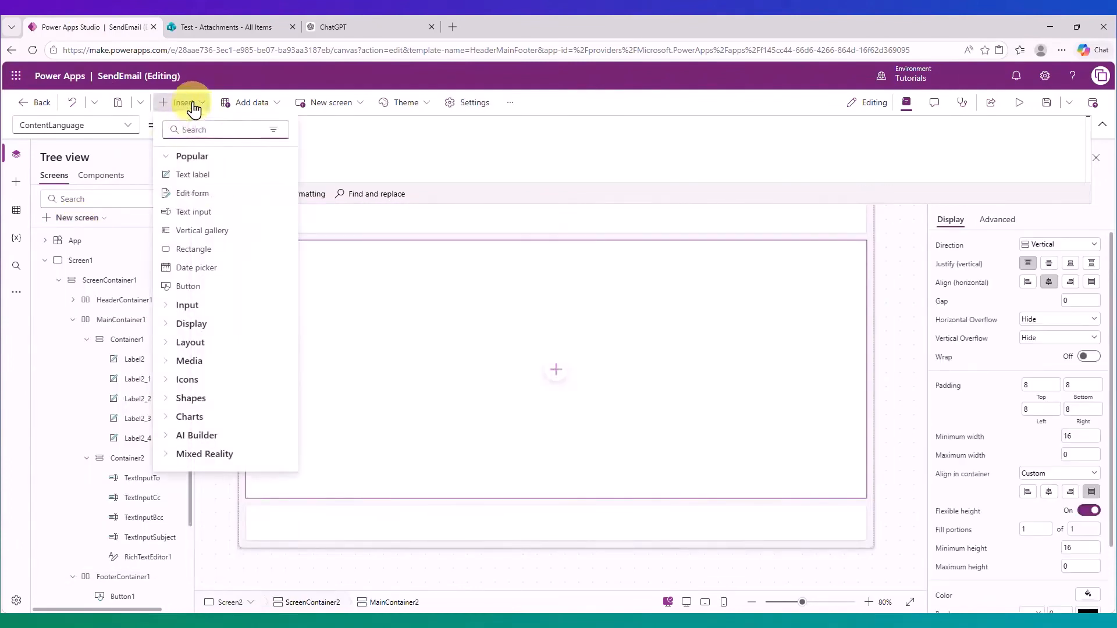
left_click(207, 193)
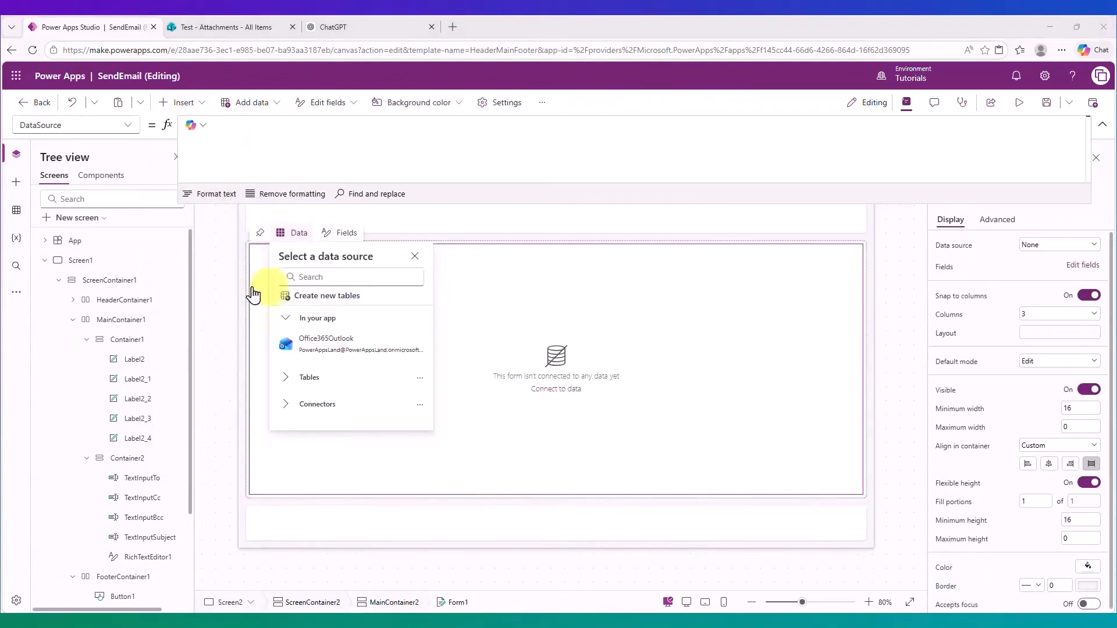
left_click(16, 210)
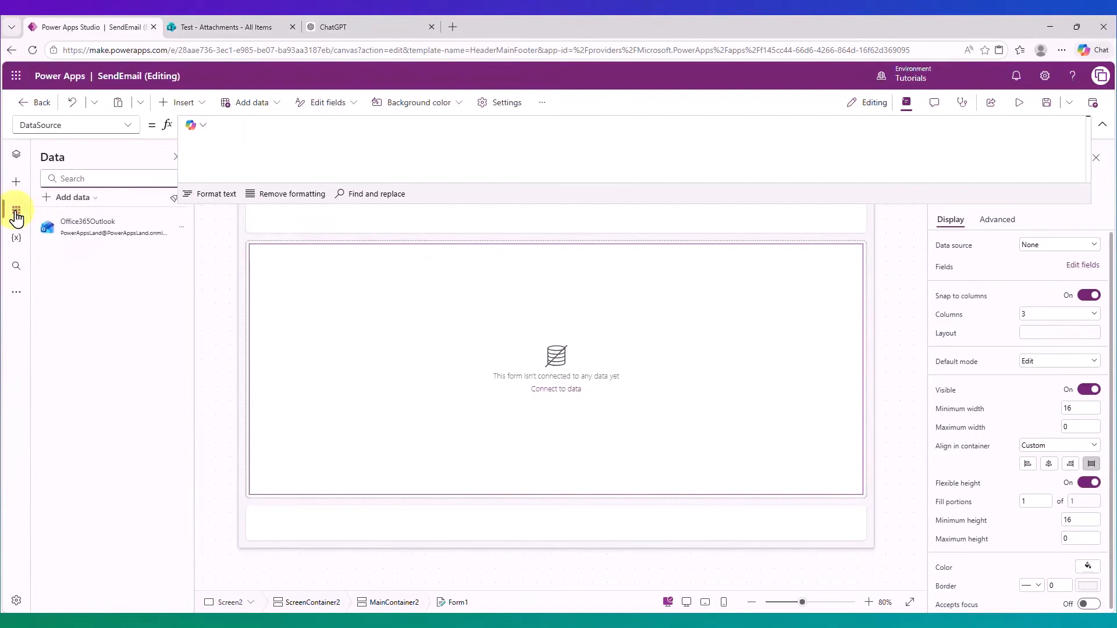
left_click(71, 198)
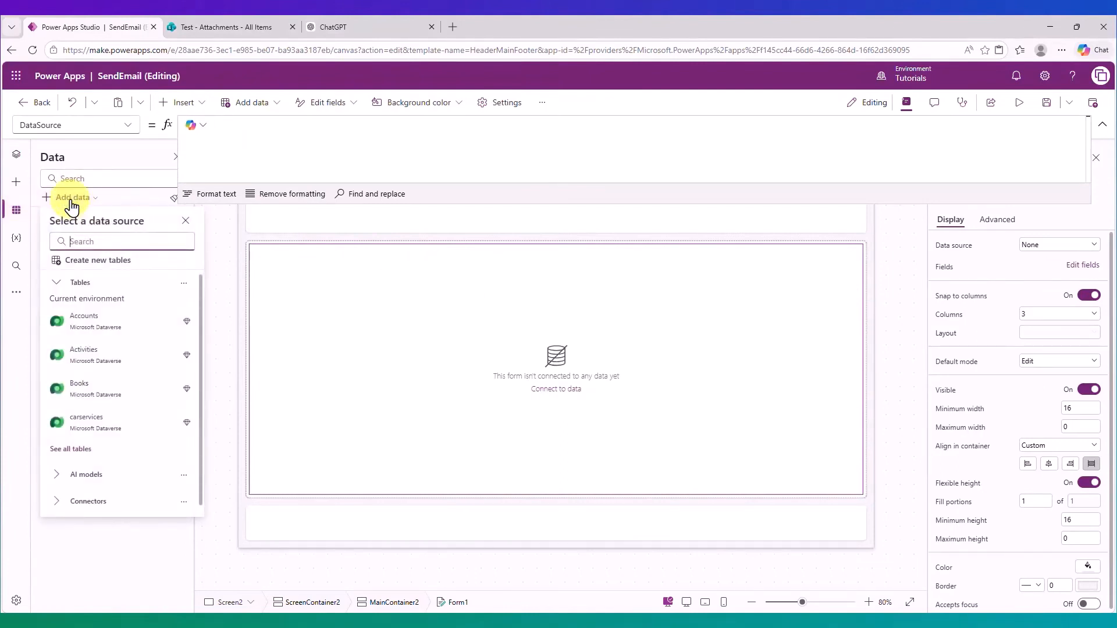
left_click(106, 242)
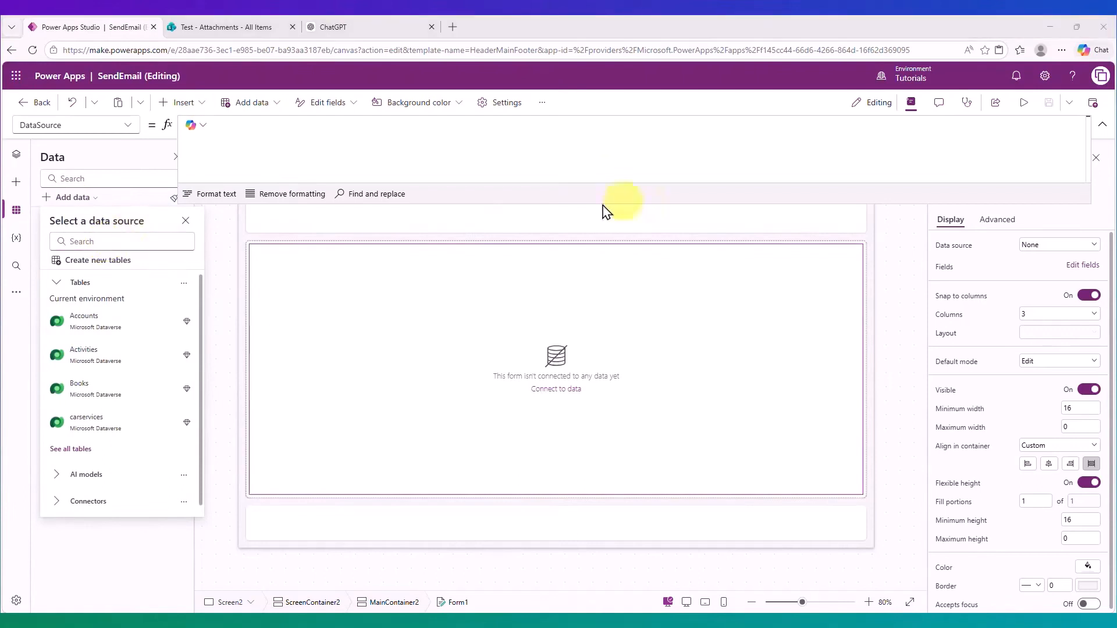
type("sharepoin")
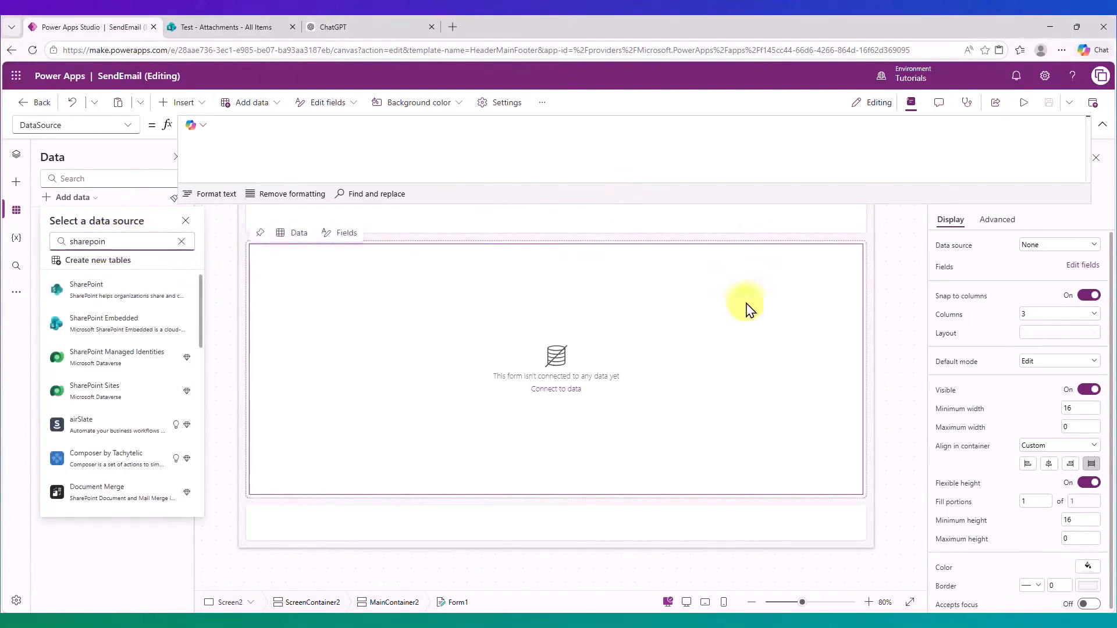
left_click(90, 290)
left_click(133, 285)
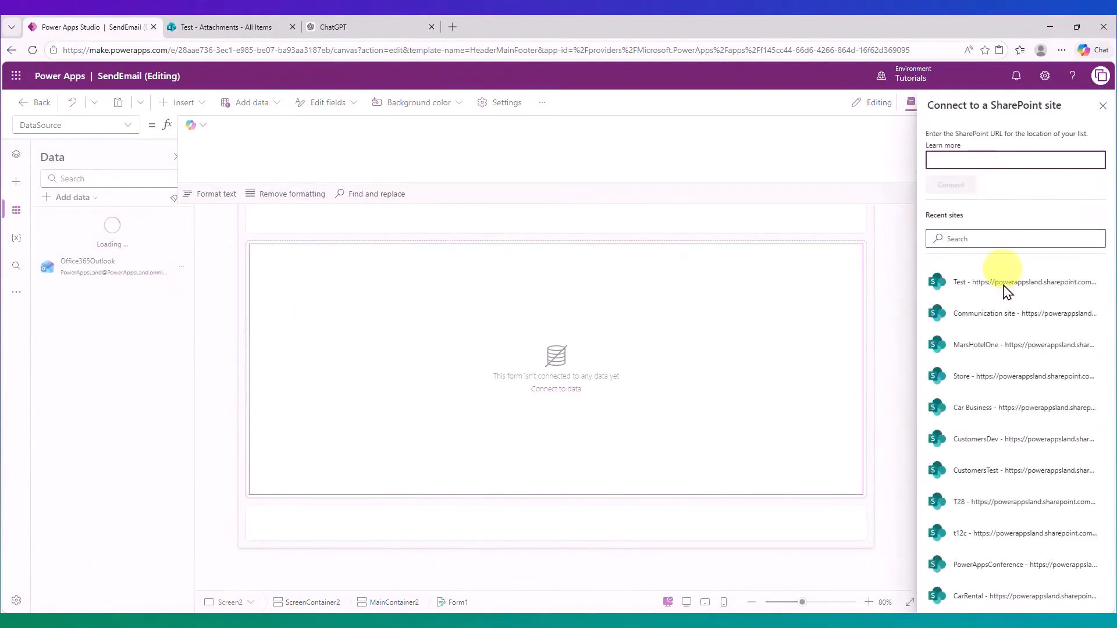
left_click(984, 301)
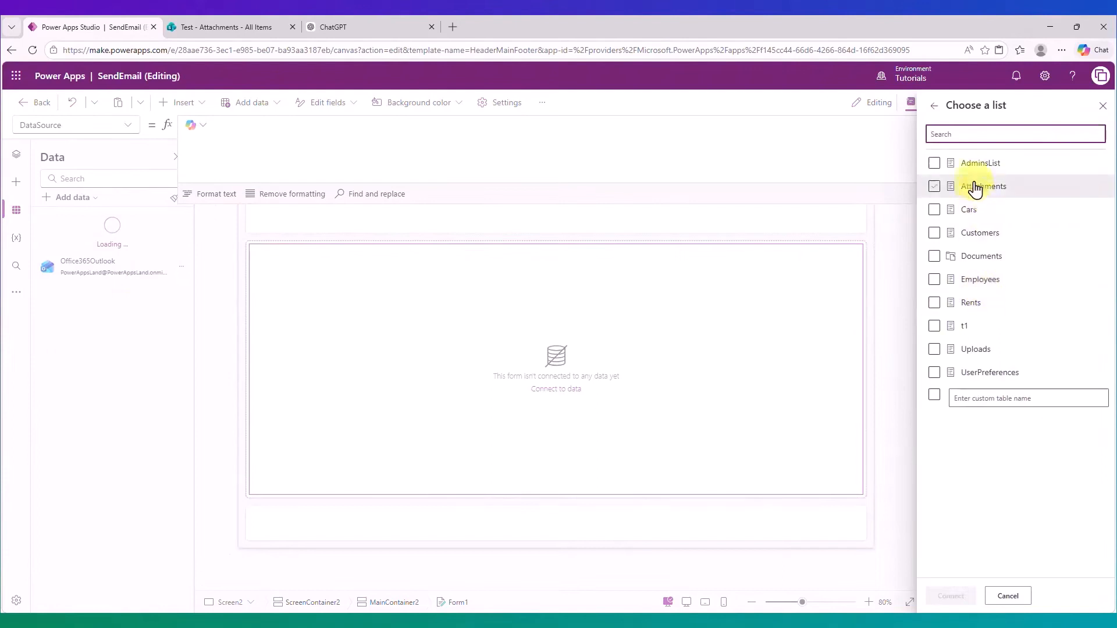
left_click(935, 191)
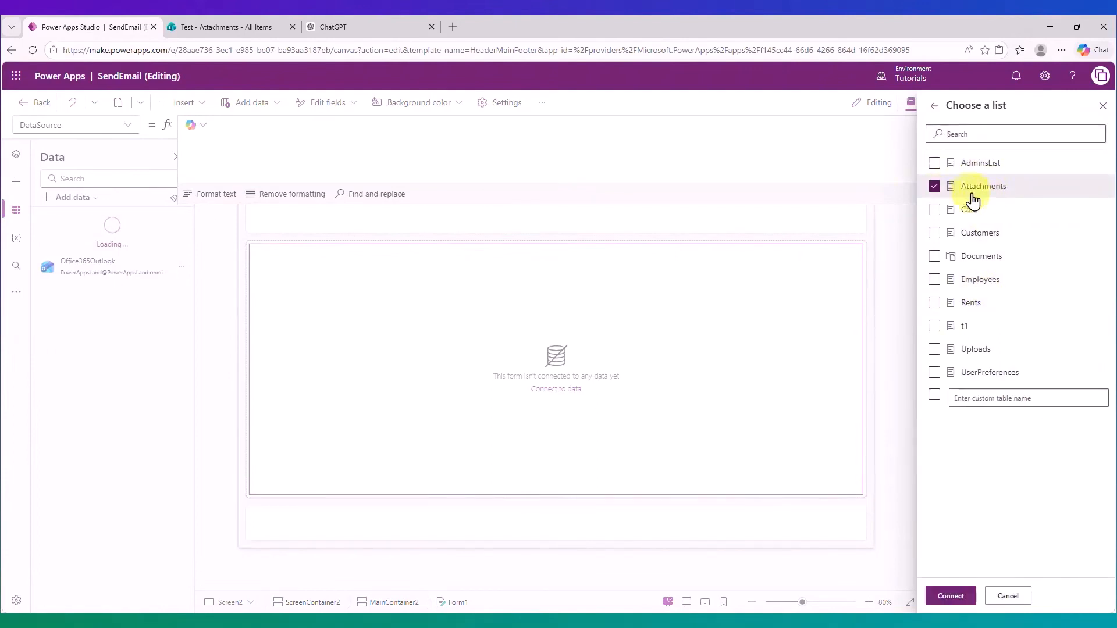
left_click(956, 594)
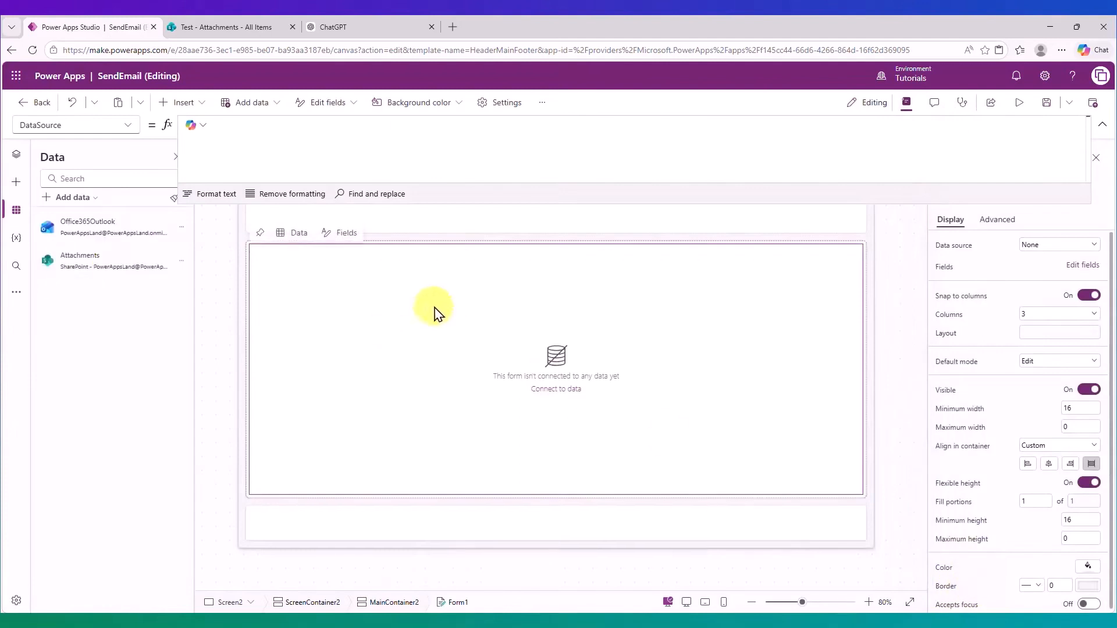
mouse_move(128, 263)
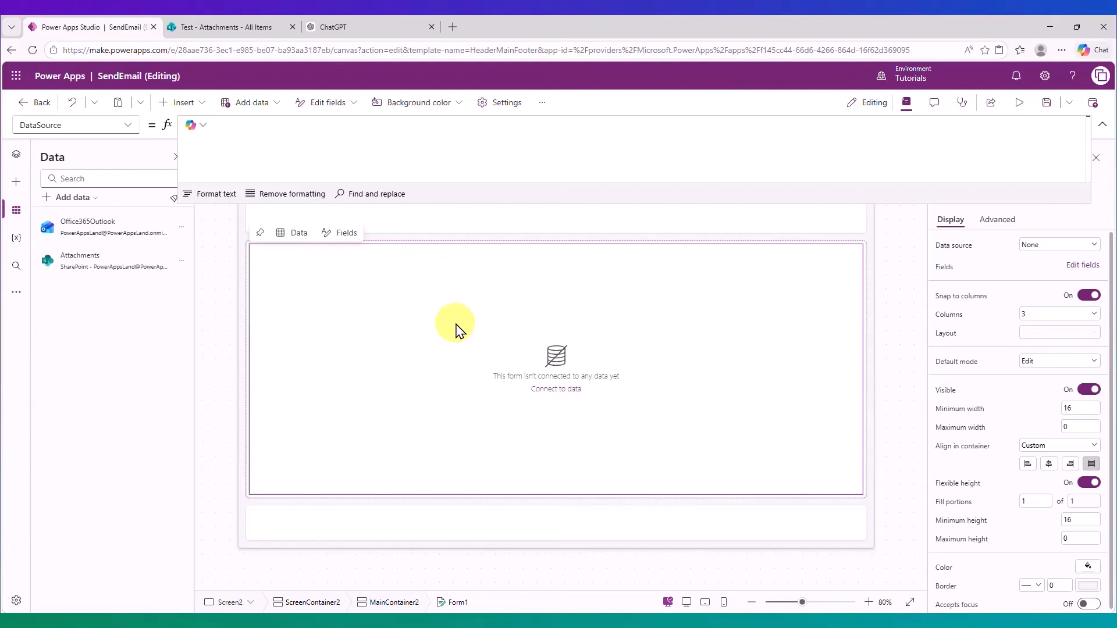
Bind Form1's data source to the Attachments list.
left_click(296, 233)
left_click(531, 374)
left_click(298, 236)
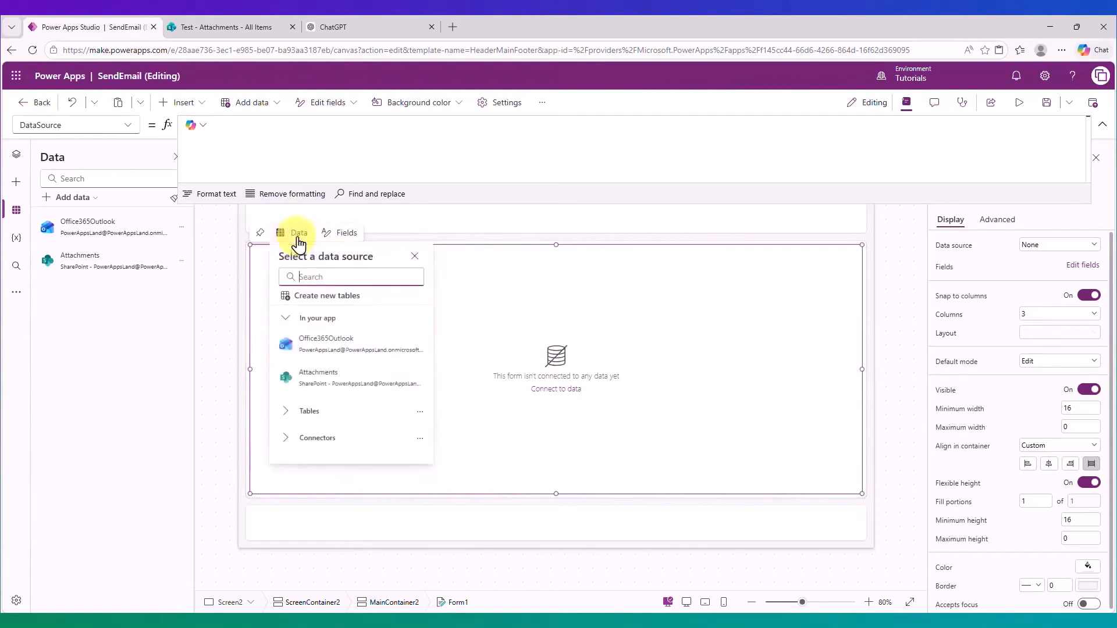
left_click(324, 377)
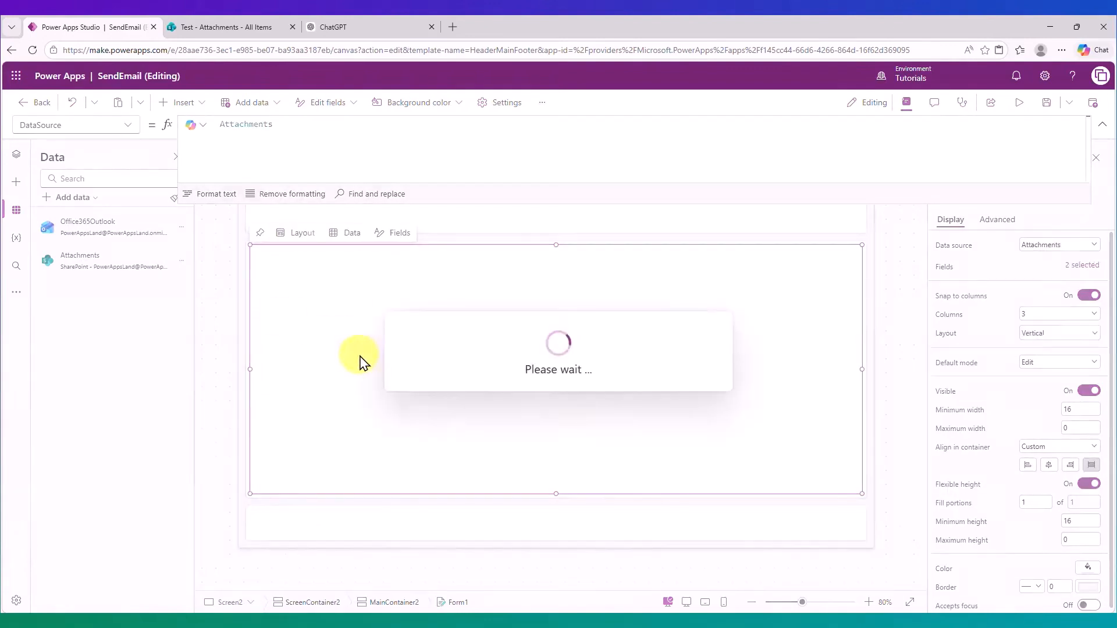
Add the Attachments field to Form1 alongside Title and Content type.
left_click(400, 233)
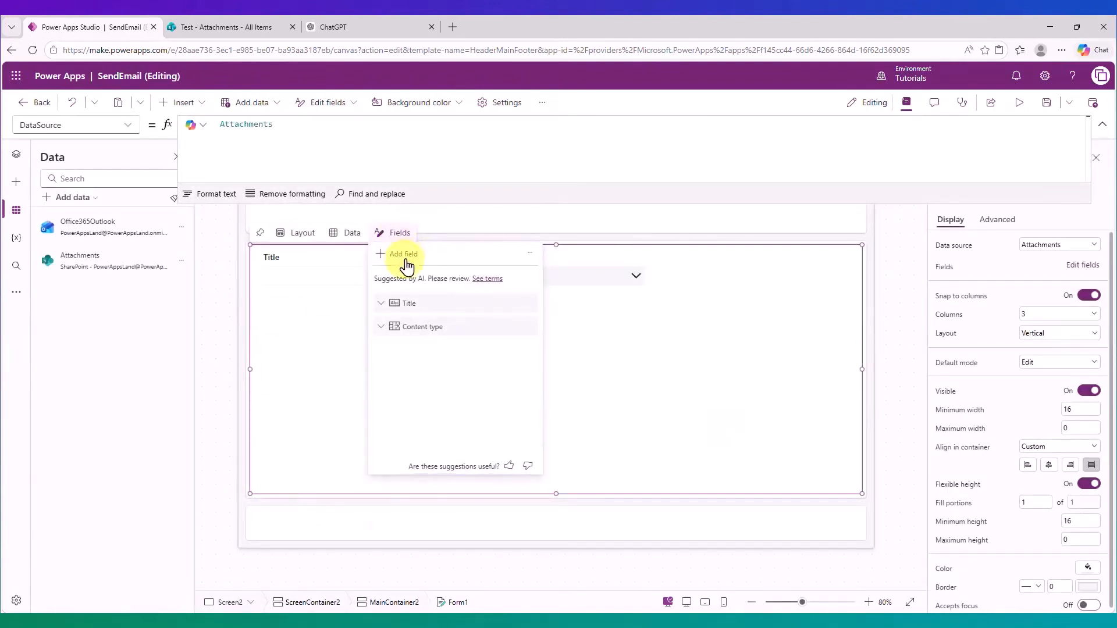
left_click(405, 256)
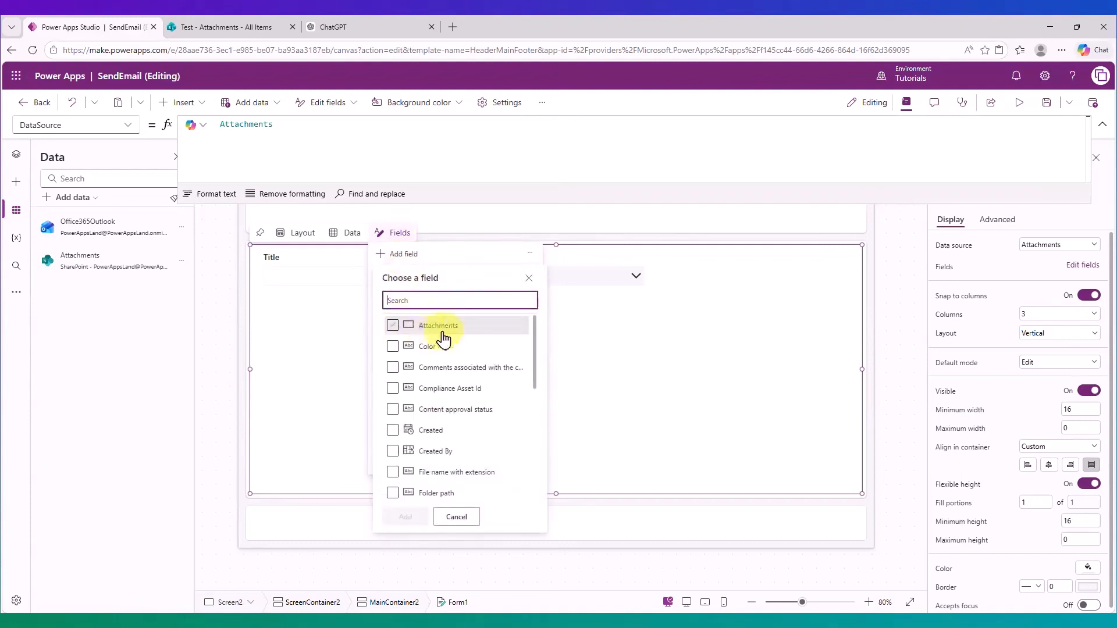
left_click(393, 327)
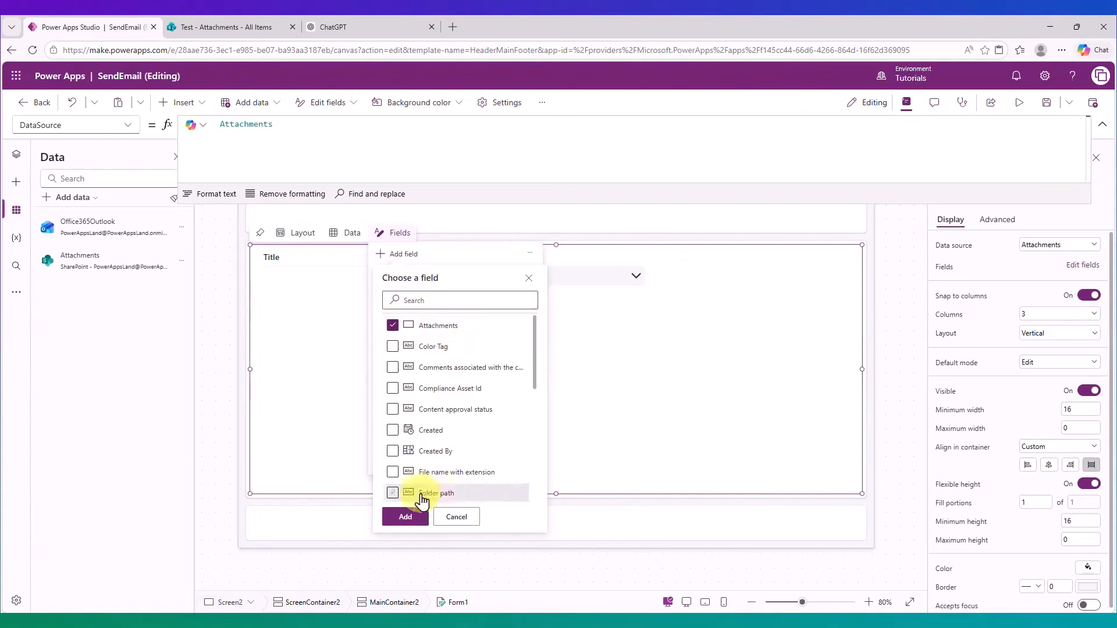
left_click(407, 518)
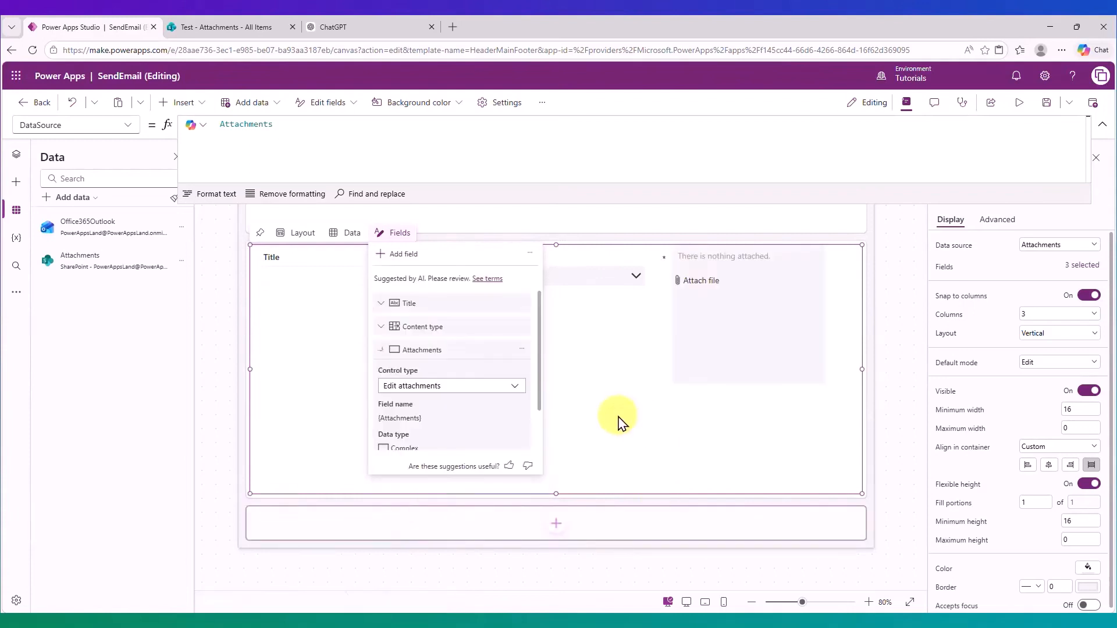
left_click(732, 316)
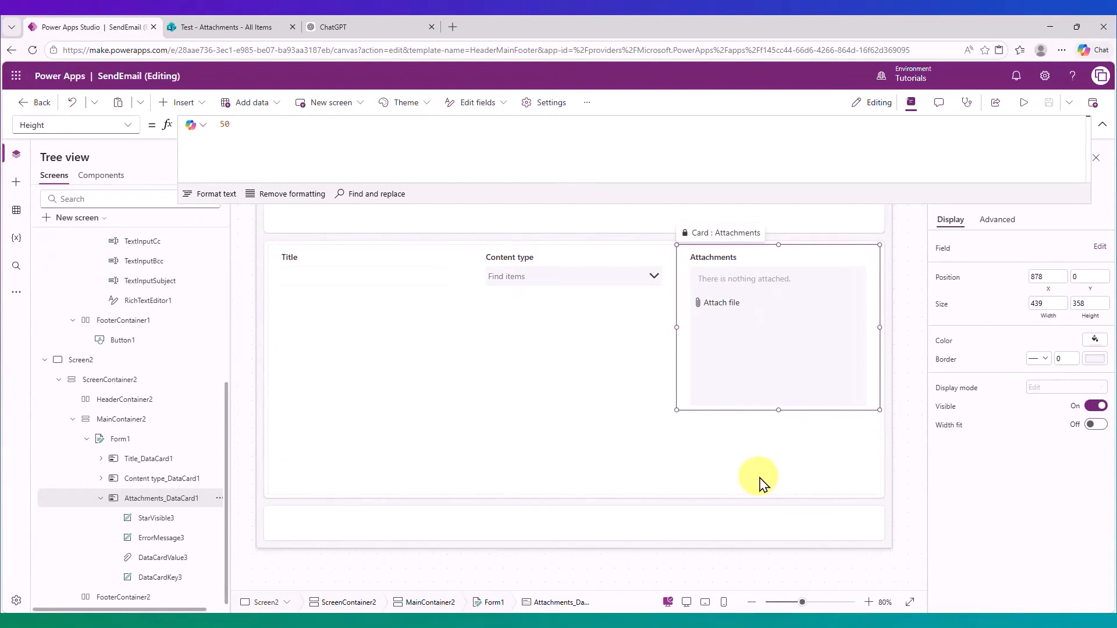
Copy the DataCardValue3 attachments control from the Attachments card.
left_click(749, 338)
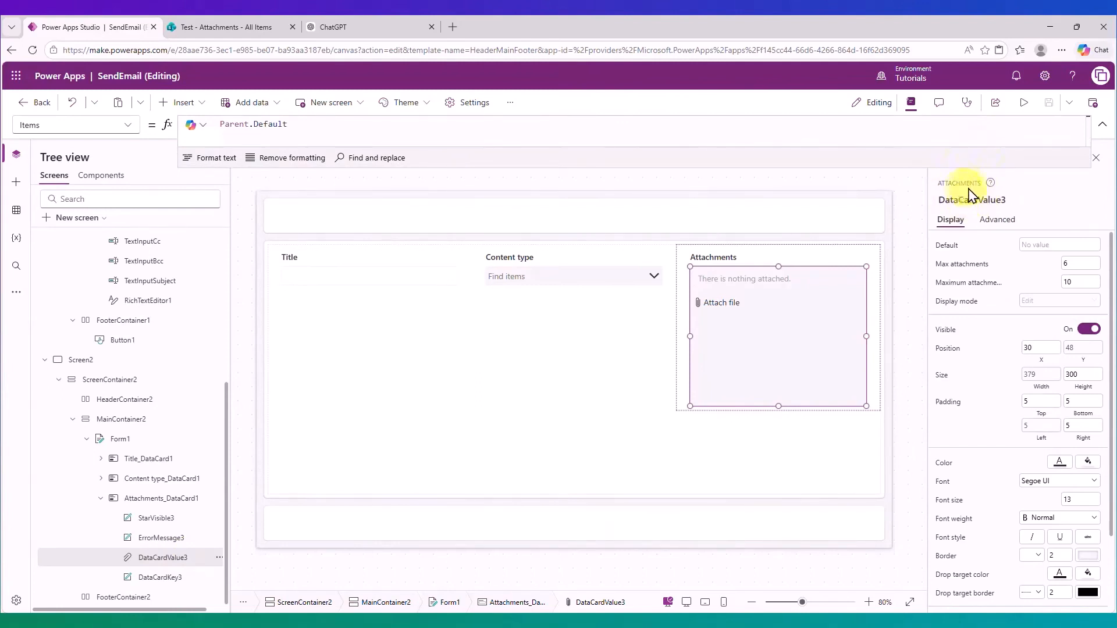
left_click_drag(890, 170, 903, 212)
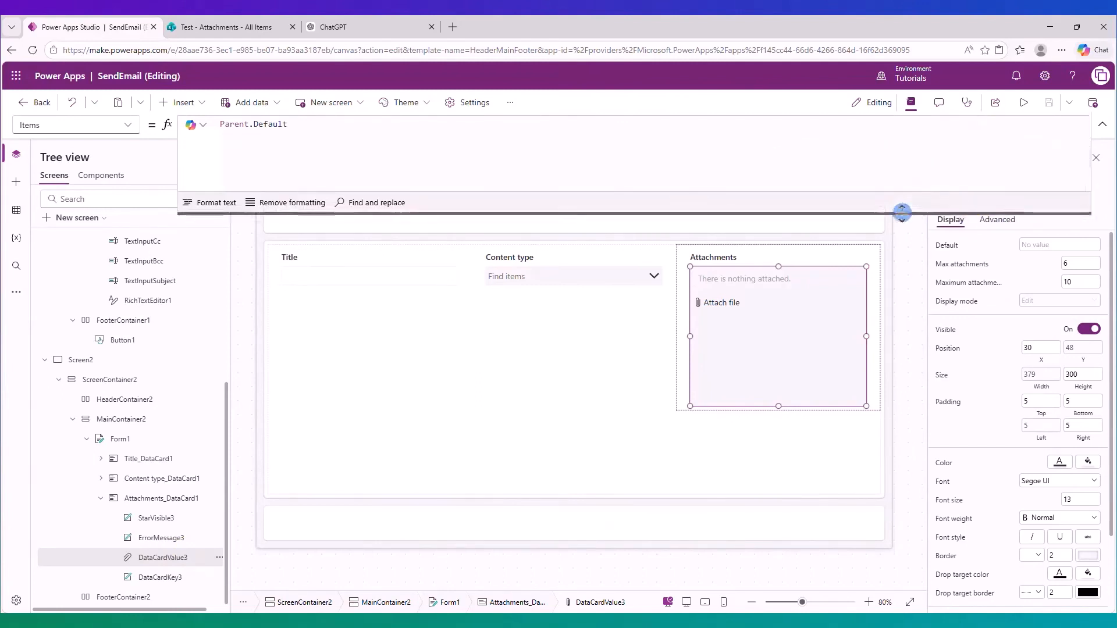
right_click(815, 341)
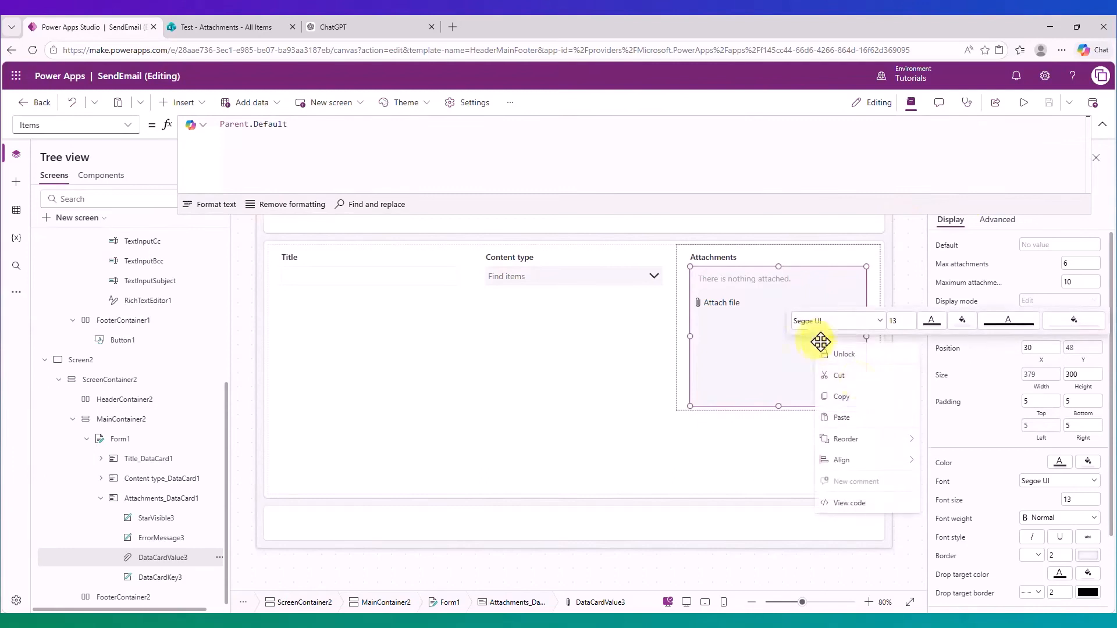
left_click(853, 396)
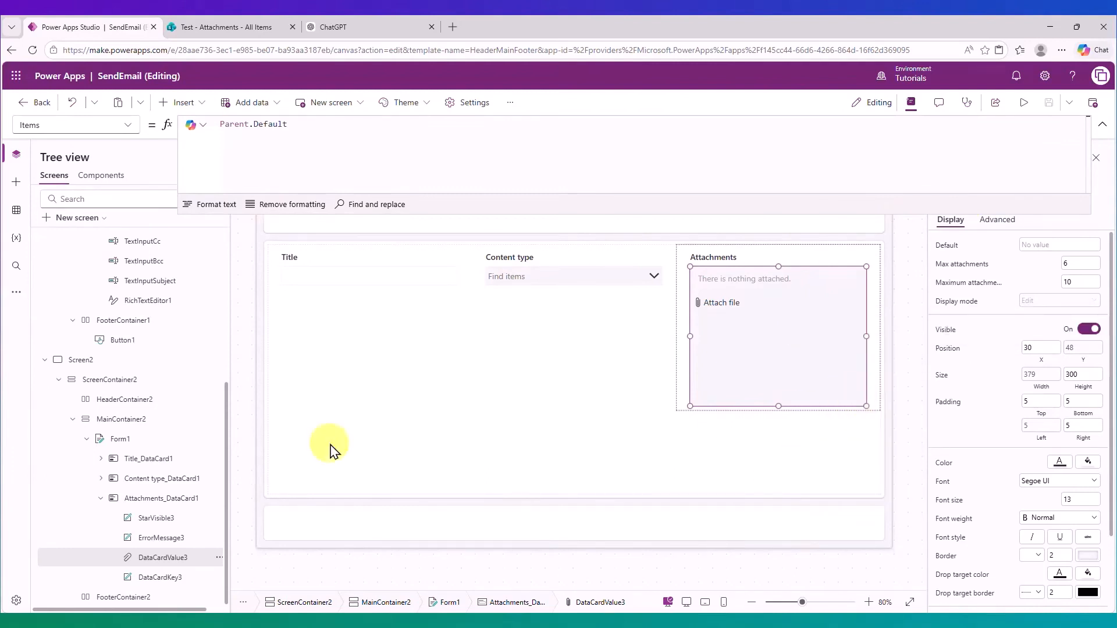
scroll(204, 442, "up", 5)
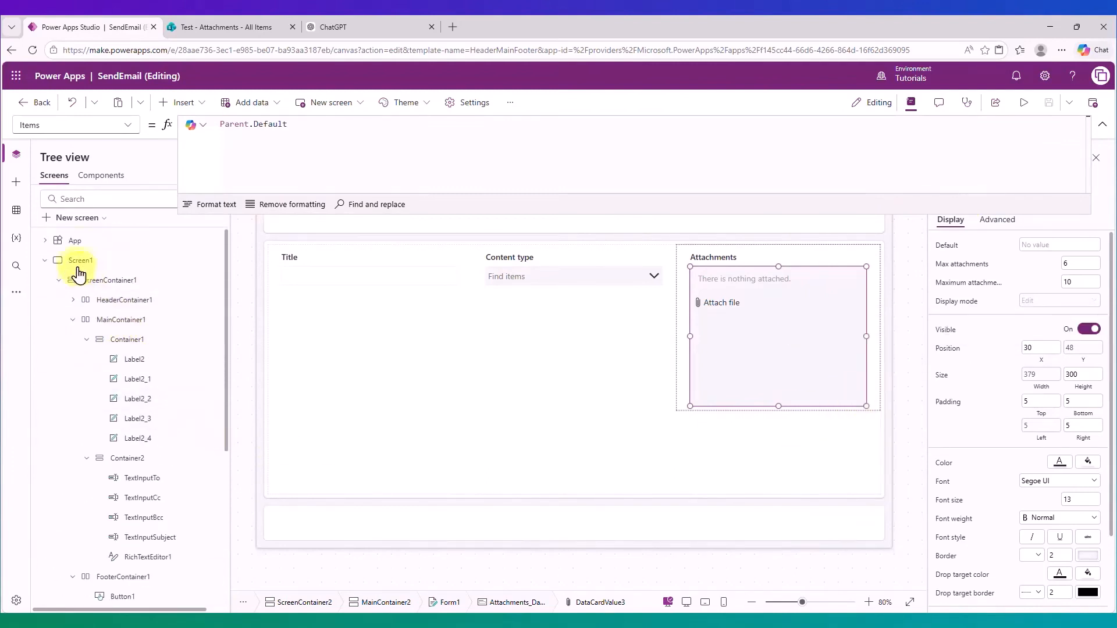
Paste the copied attachments control into Container2 on the Send Email screen.
left_click(79, 265)
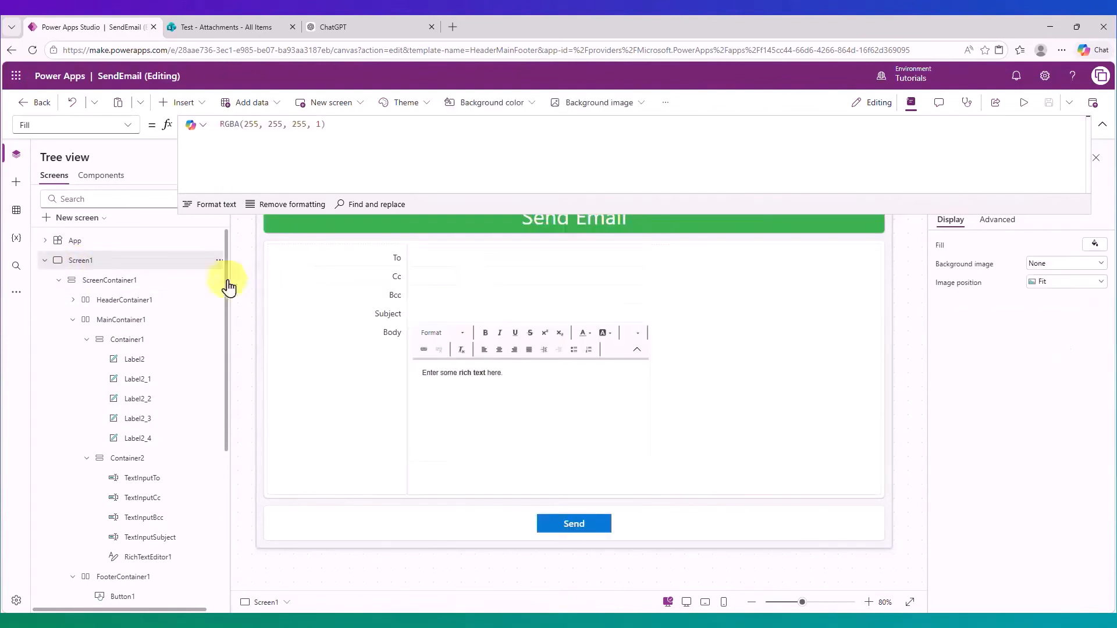
left_click_drag(901, 216, 902, 171)
left_click(701, 462)
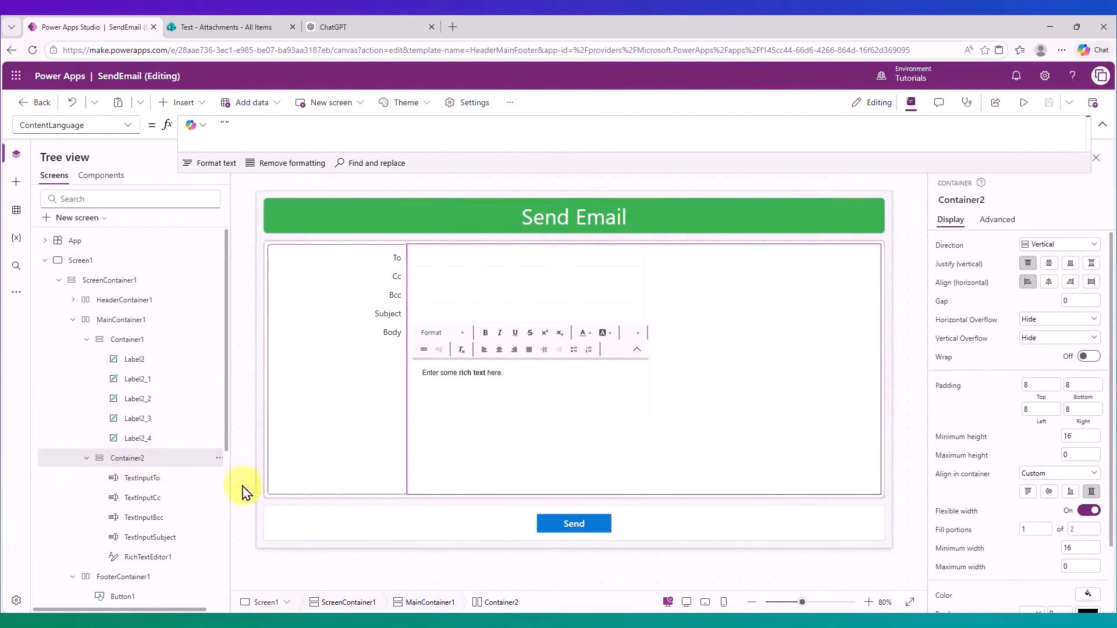
left_click(220, 459)
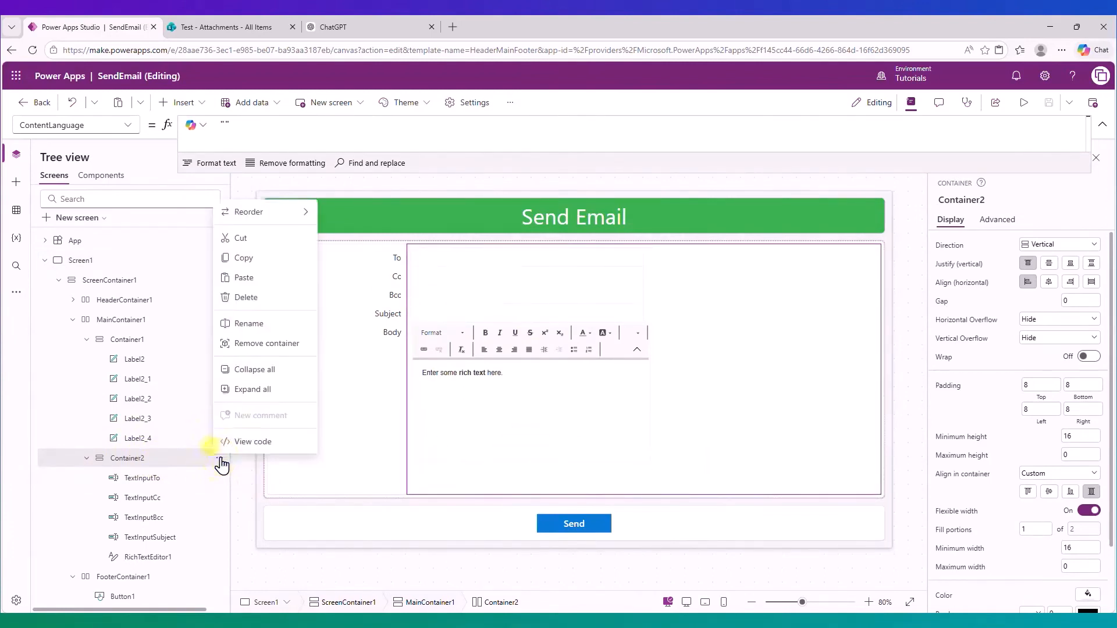
left_click(244, 259)
key("ctrl+v")
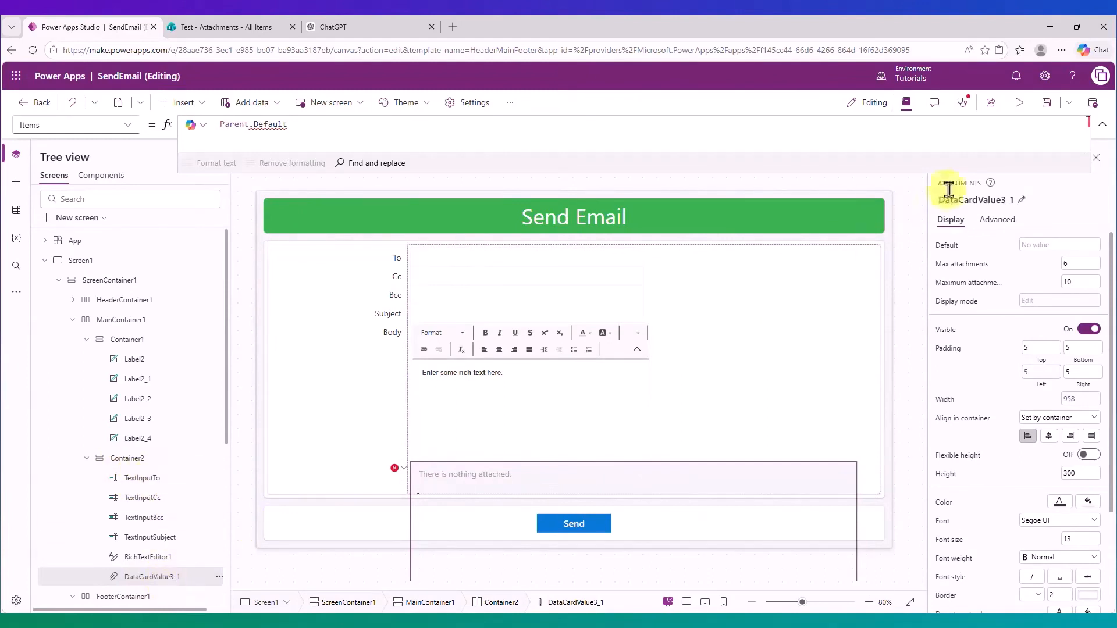
Rename the pasted control to AttachmentsControl.
left_click(1018, 200)
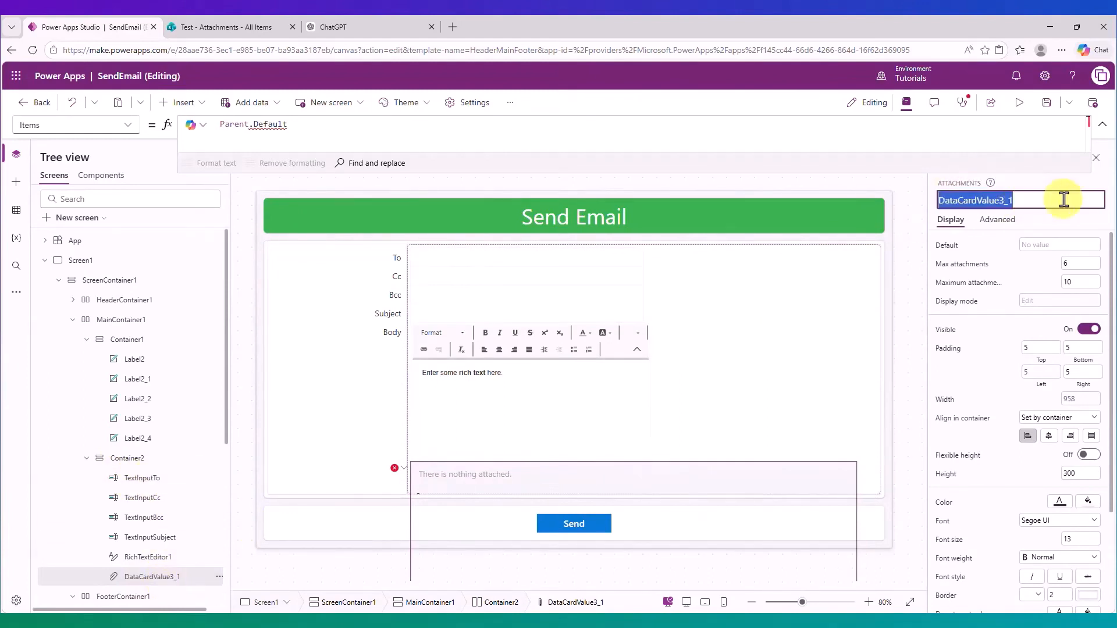
type("A")
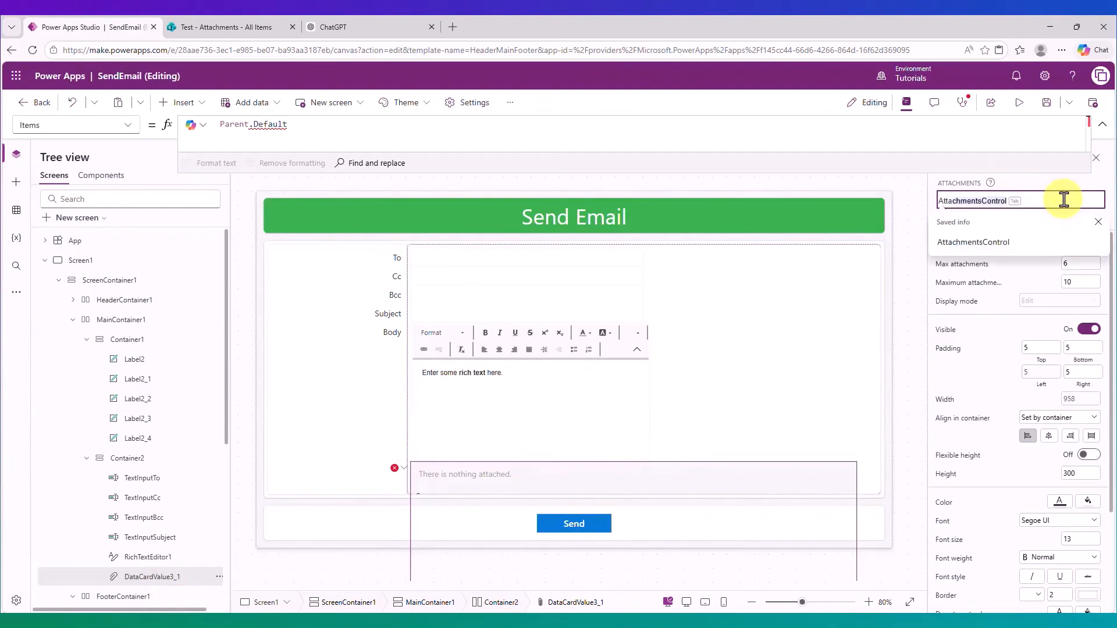
type("ttachmentsControl")
key("Return")
key("Return")
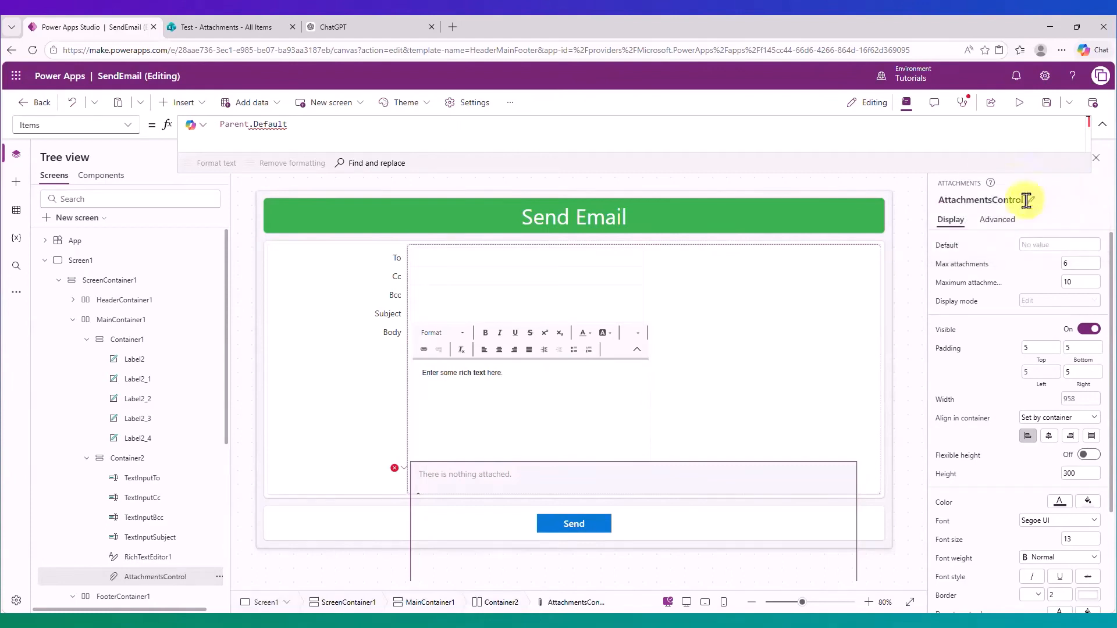
Set RichTextEditor1's Height to 200.
left_click(515, 429)
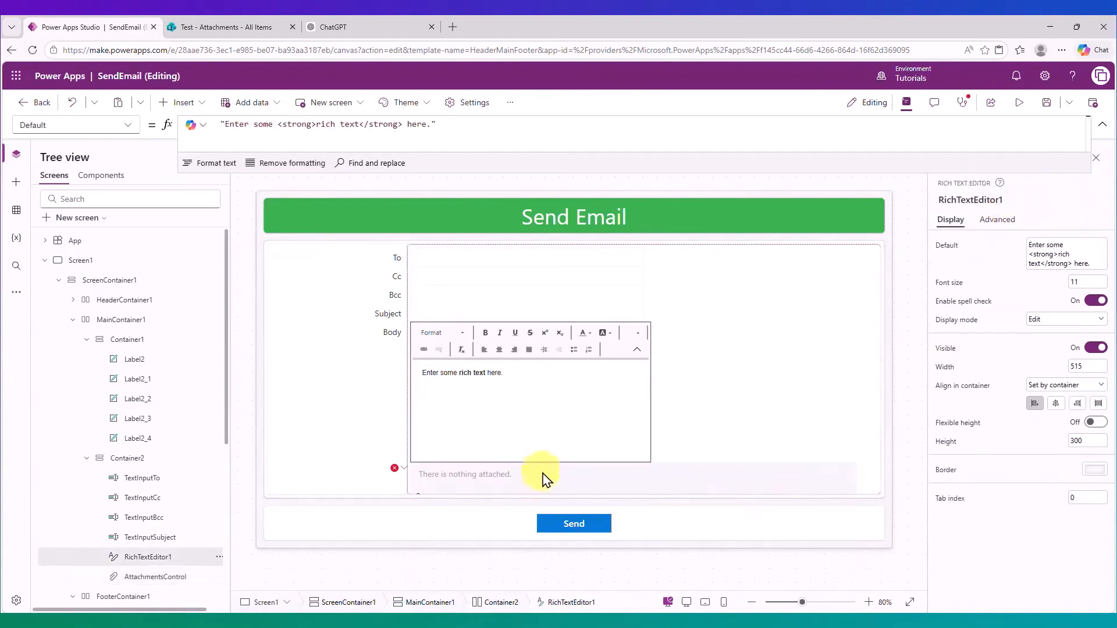
left_click(1088, 441)
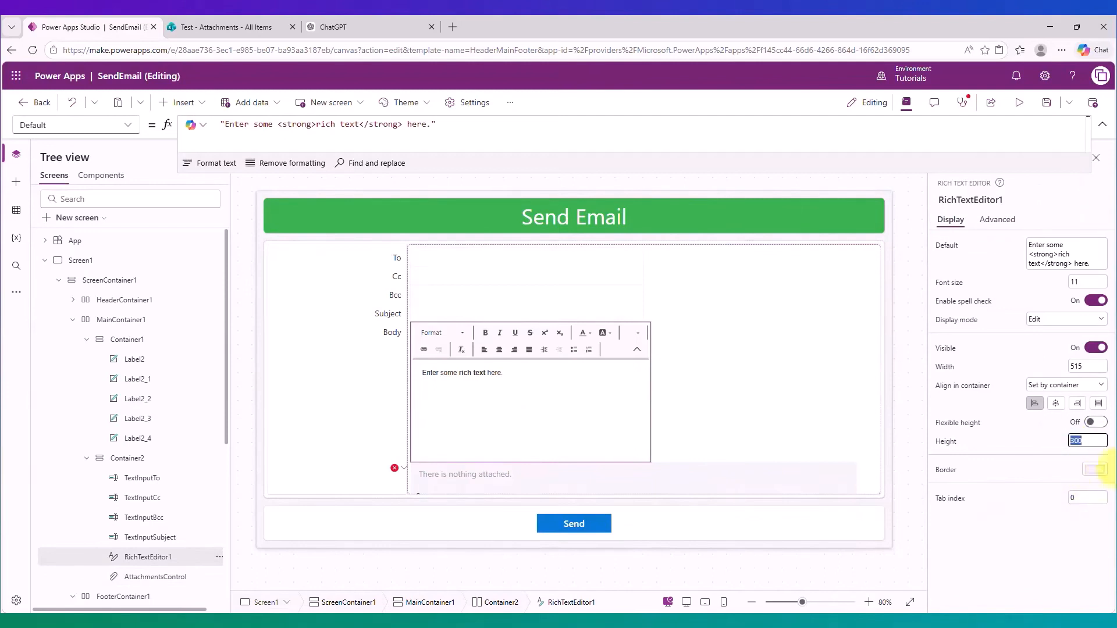
type("100")
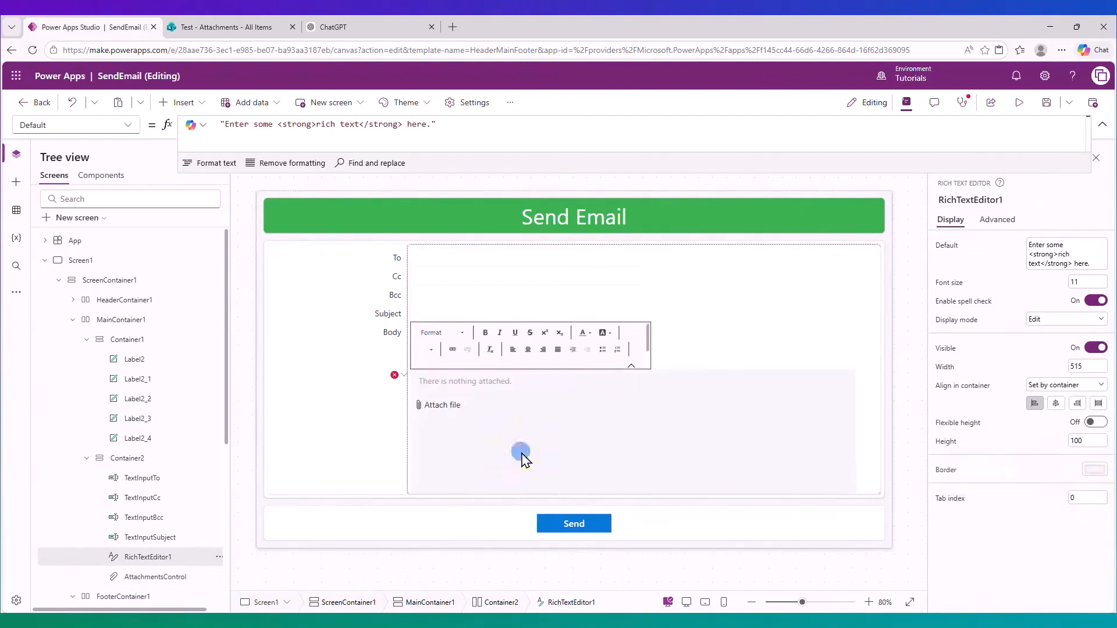
left_click(535, 462)
left_click(585, 377)
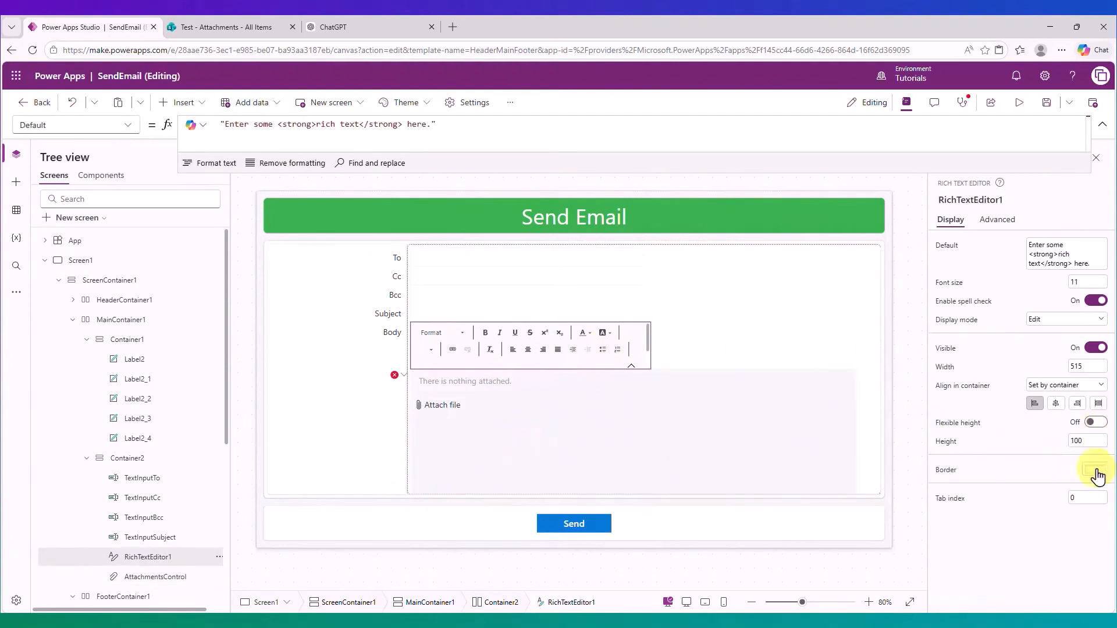
left_click(1096, 441)
type("200")
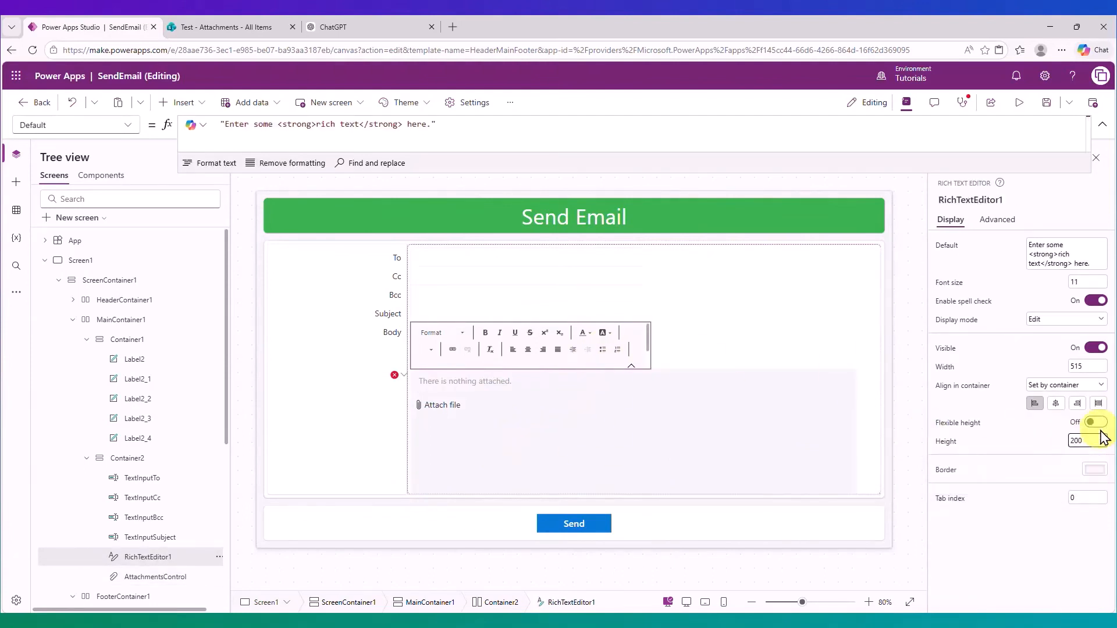
key("Tab")
Set AttachmentsControl's Height to 100.
left_click(620, 476)
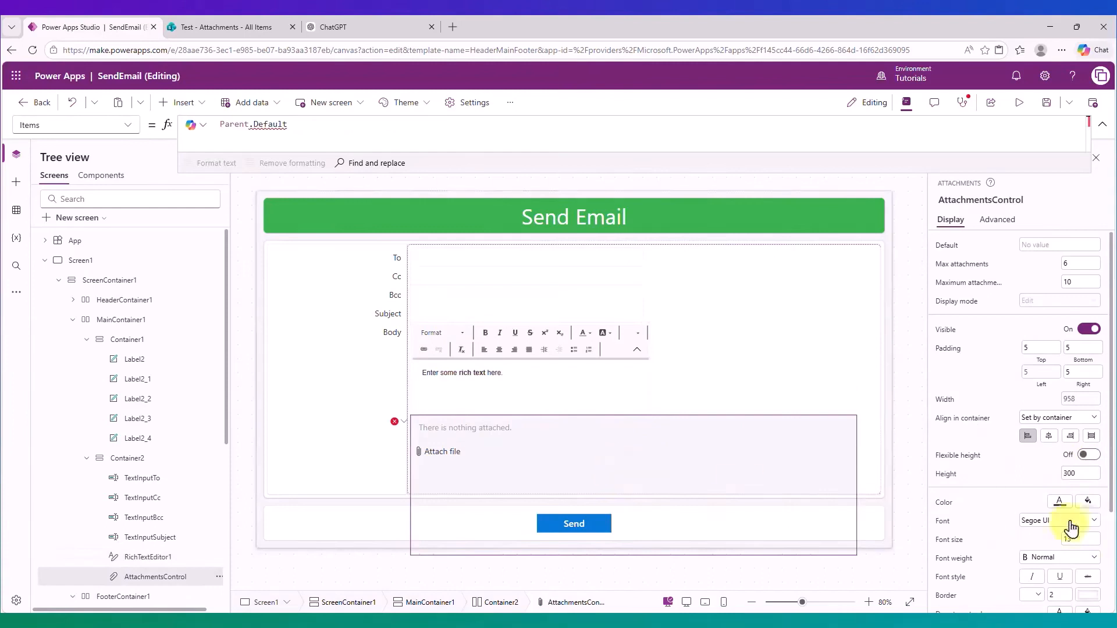
left_click(1079, 473)
type("100")
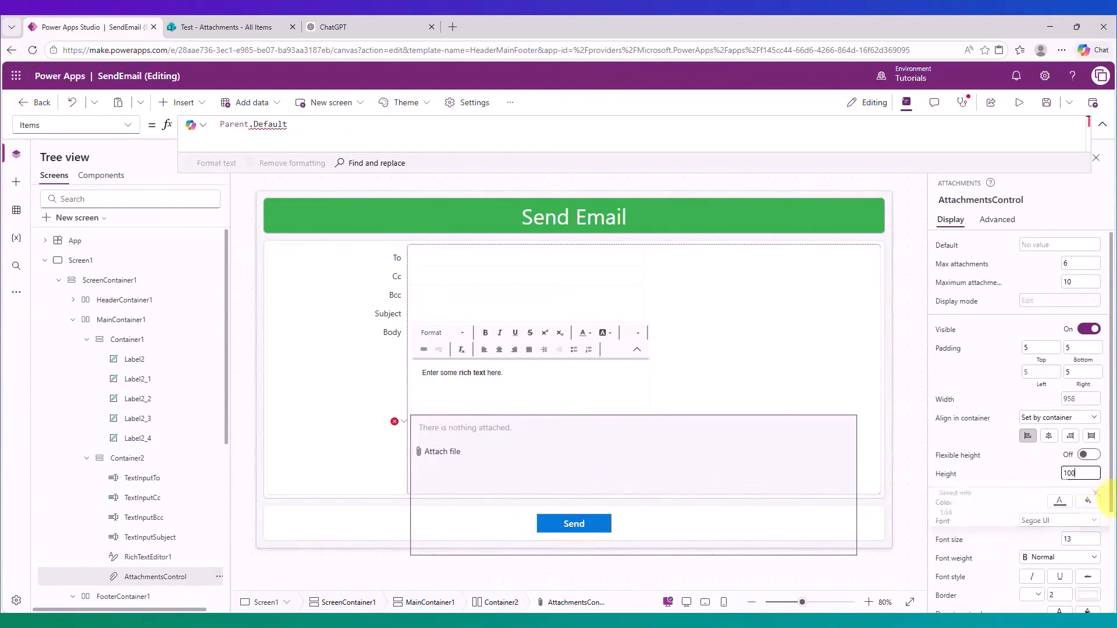
left_click(1018, 469)
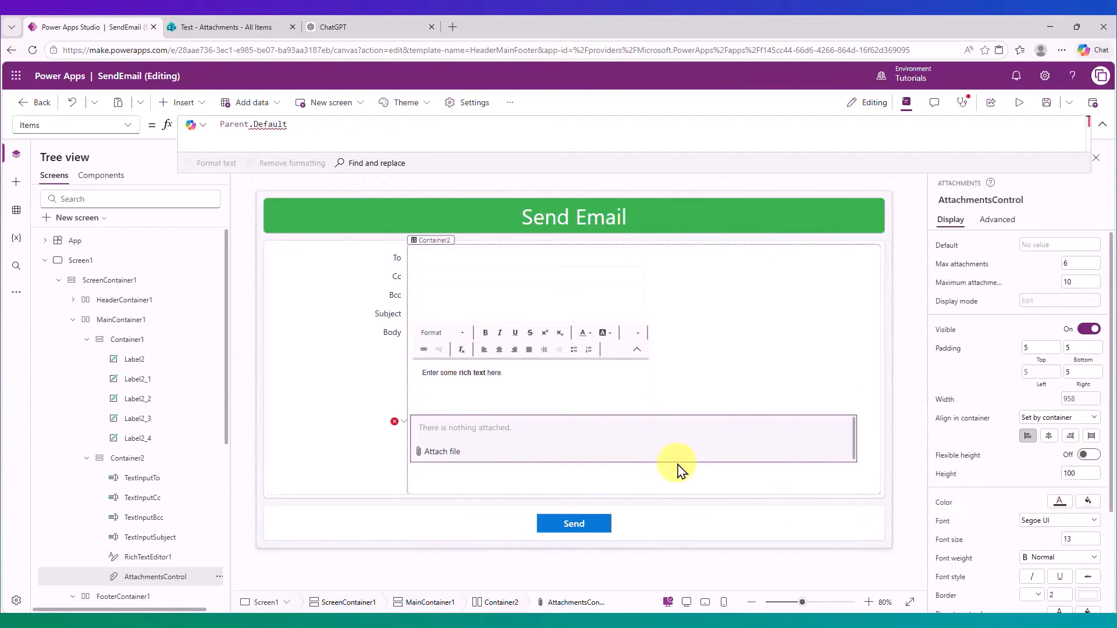
Delete the attachments control's invalid Items and Tooltip formulas via the error icon.
left_click(402, 428)
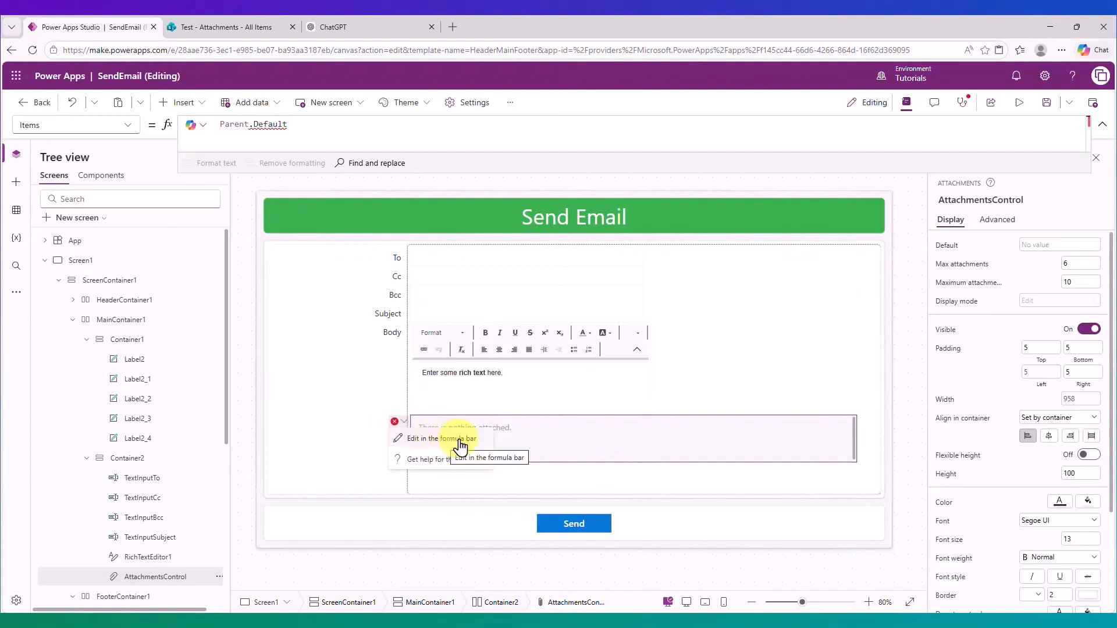
left_click(441, 440)
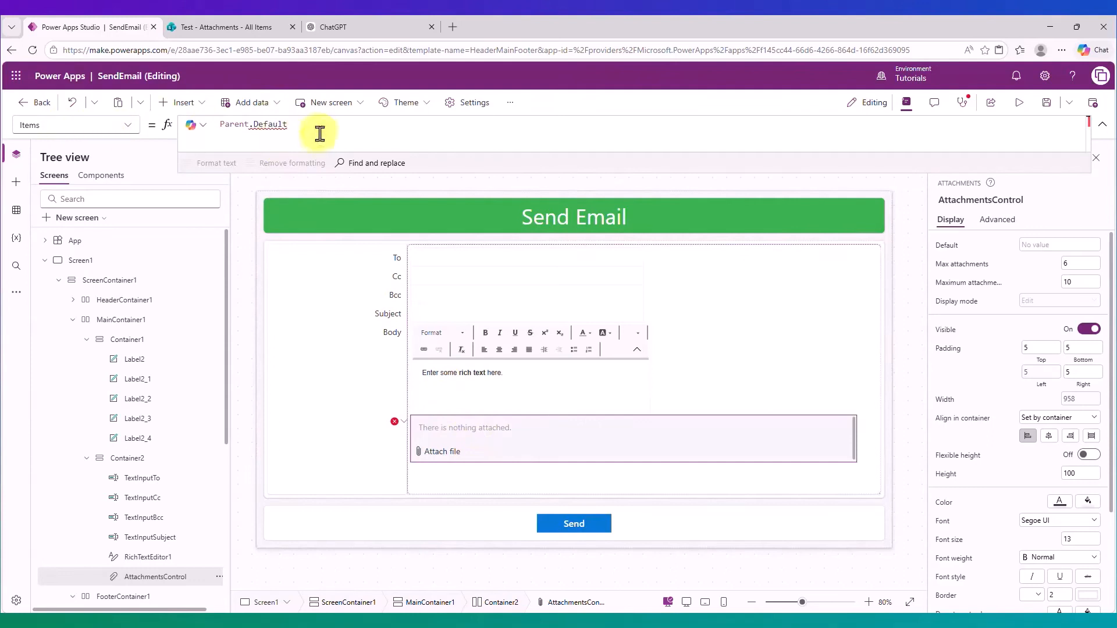
left_click_drag(319, 131, 220, 125)
key("Delete")
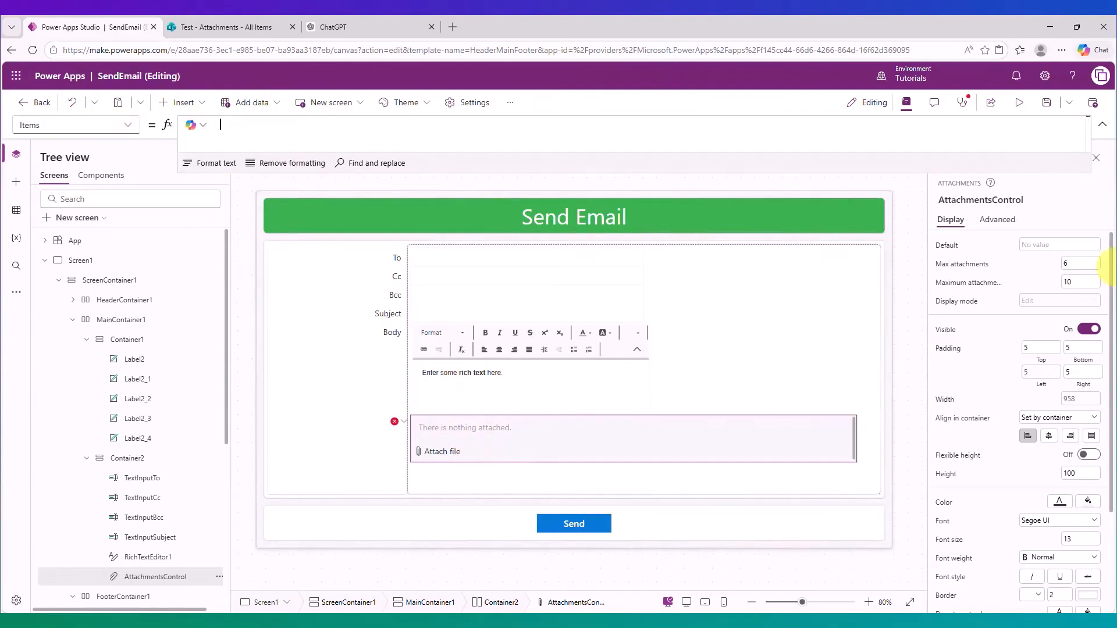
left_click(403, 422)
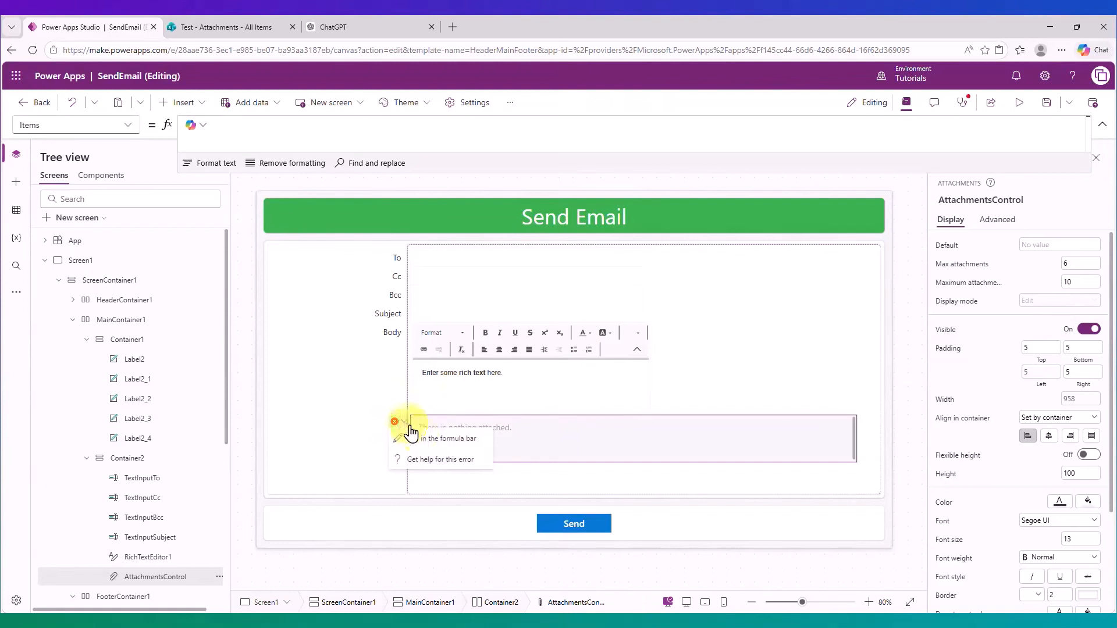
left_click(440, 439)
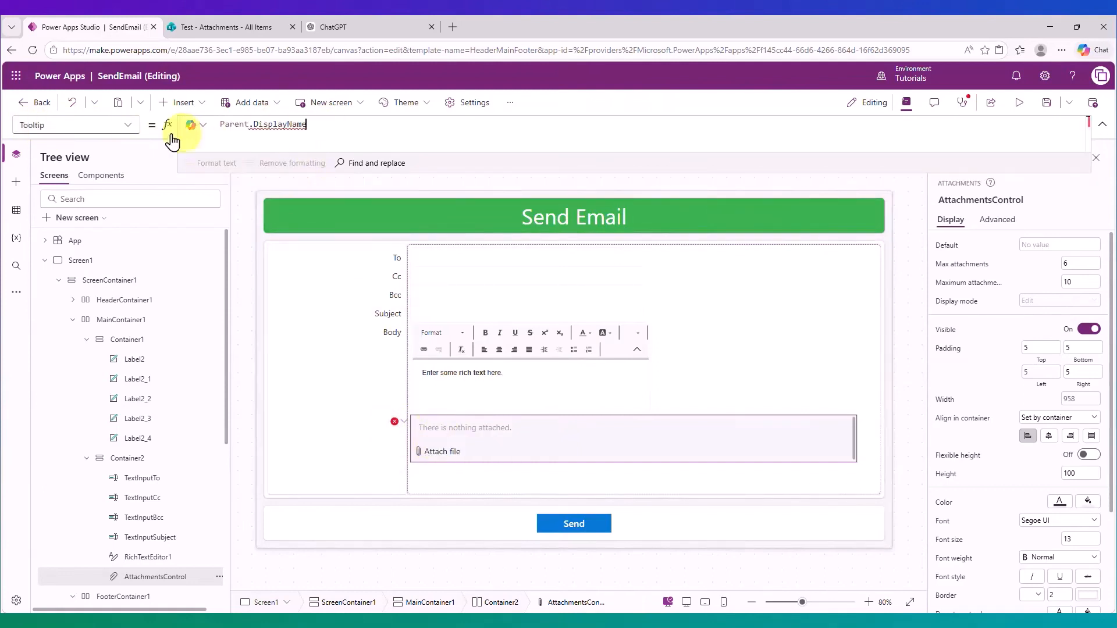
left_click_drag(311, 124, 187, 131)
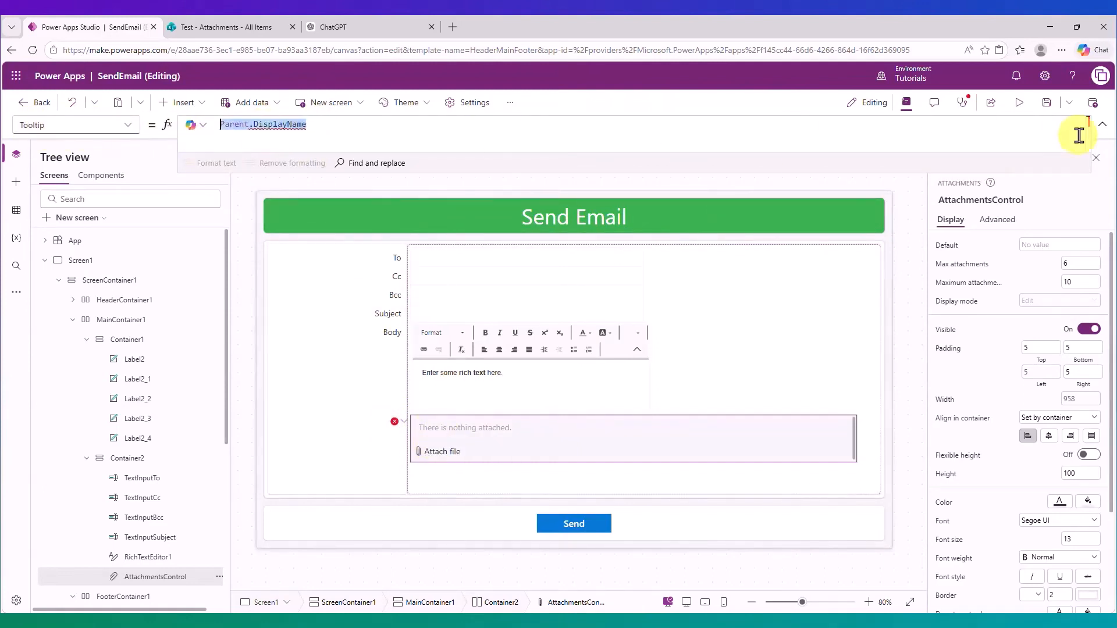
key("BackSpace")
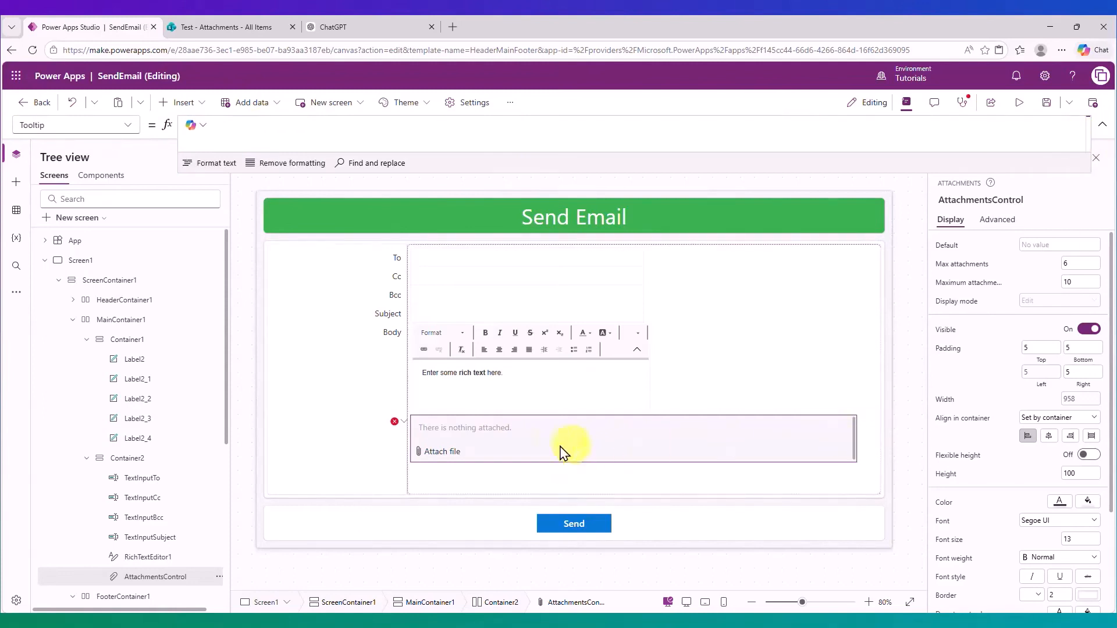
Delete the invalid BorderColor formula to clear the remaining error.
left_click(403, 422)
left_click(425, 441)
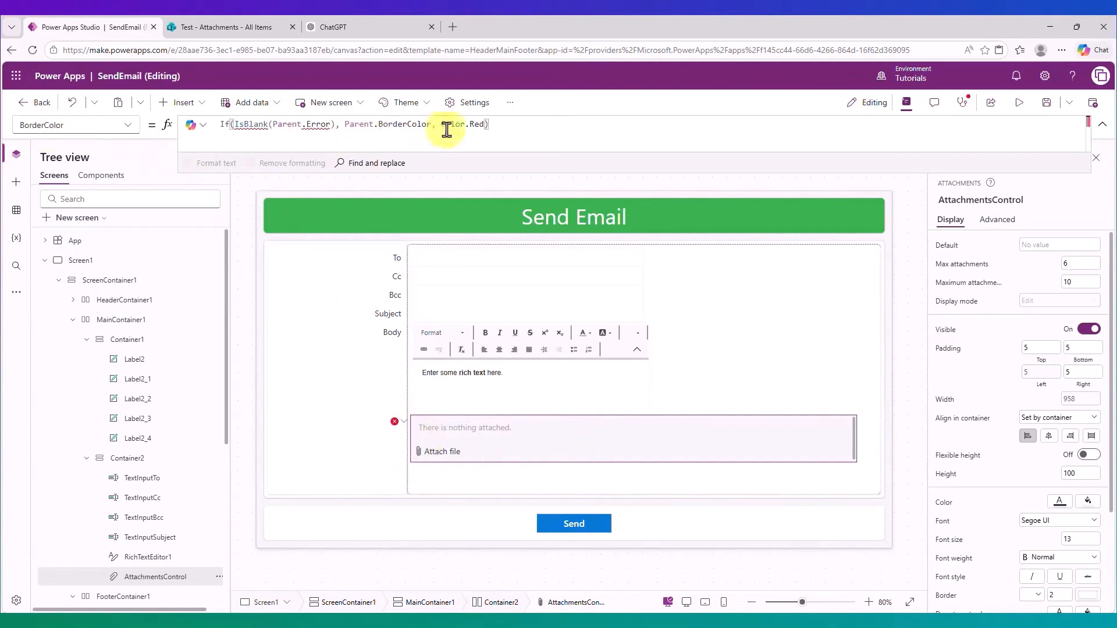
left_click(523, 124)
left_click_drag(564, 122, 177, 124)
key("BackSpace")
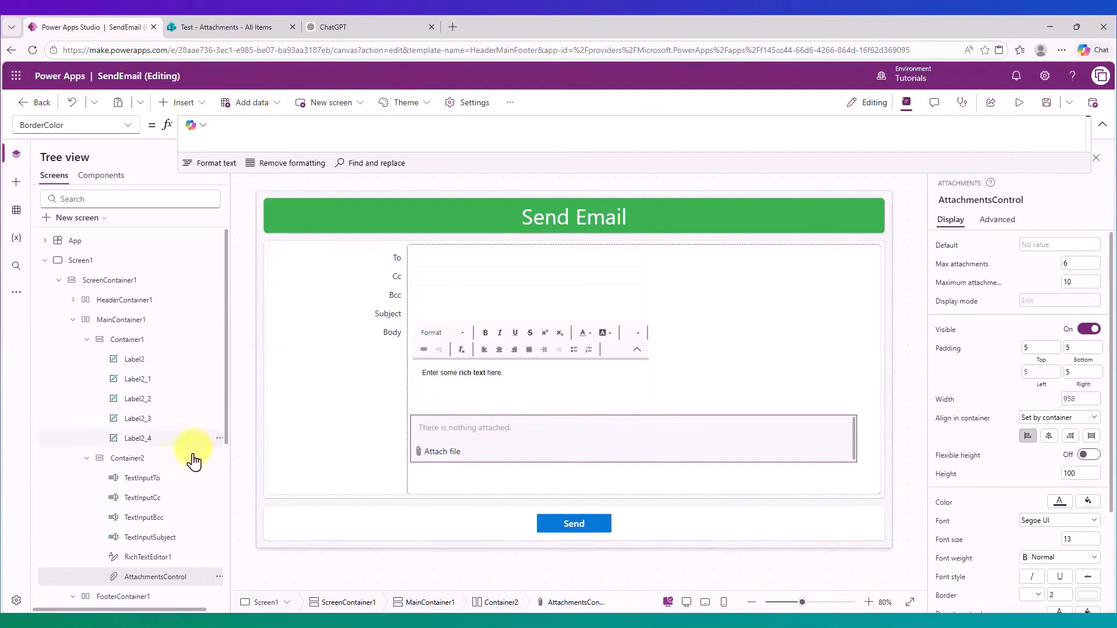
left_click(59, 280)
Select AttachmentsControl on the Send Email screen and launch the app preview.
left_click(84, 301)
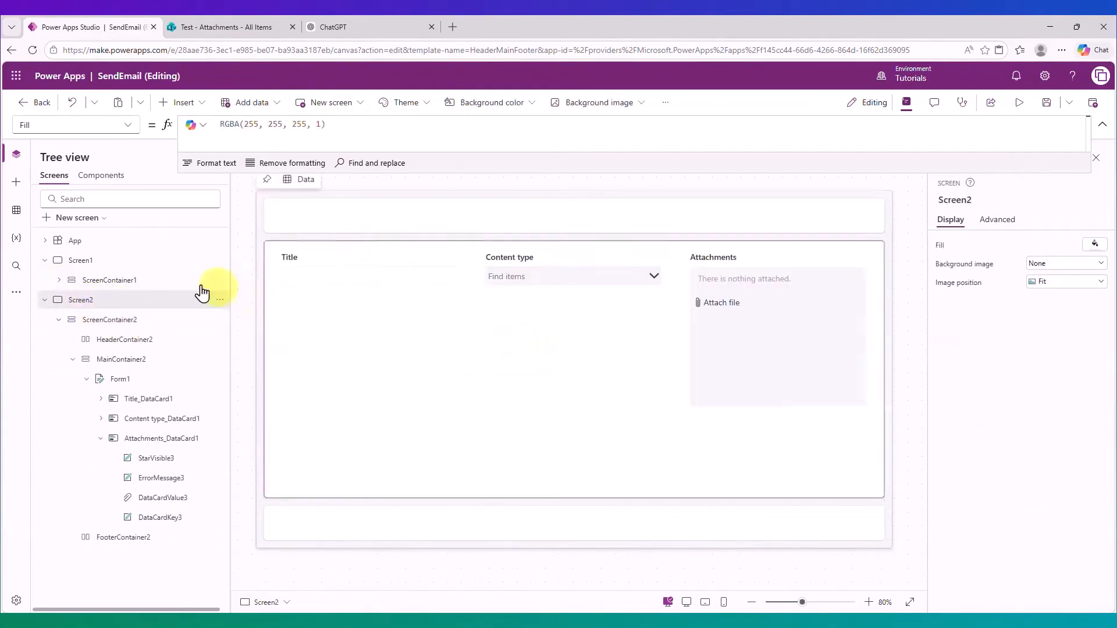
left_click(111, 282)
left_click(514, 431)
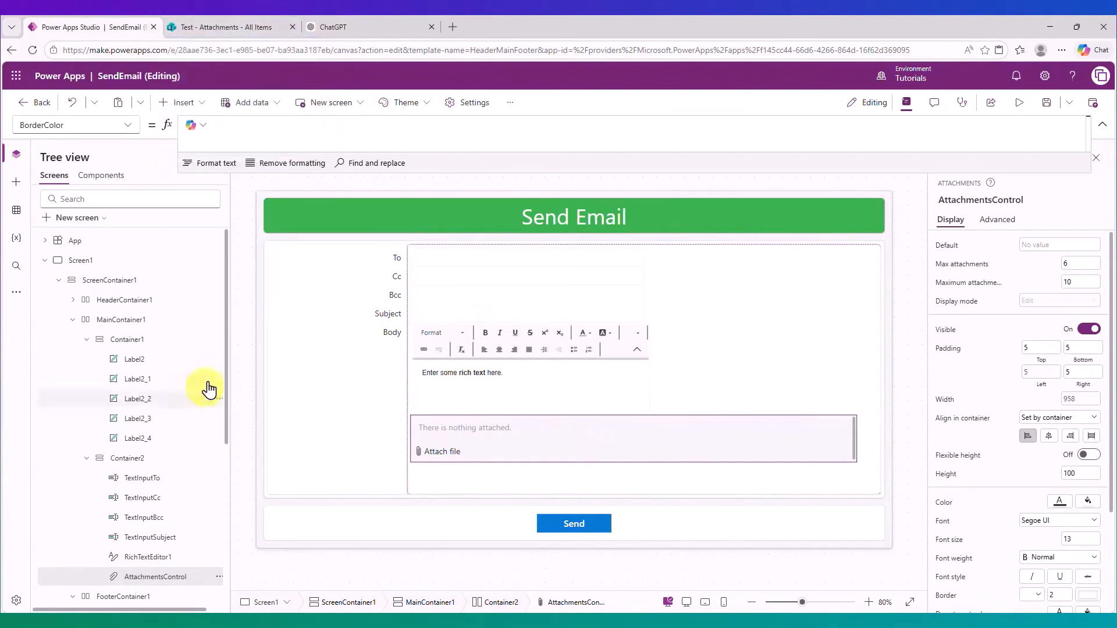
scroll(121, 535, "down", 4)
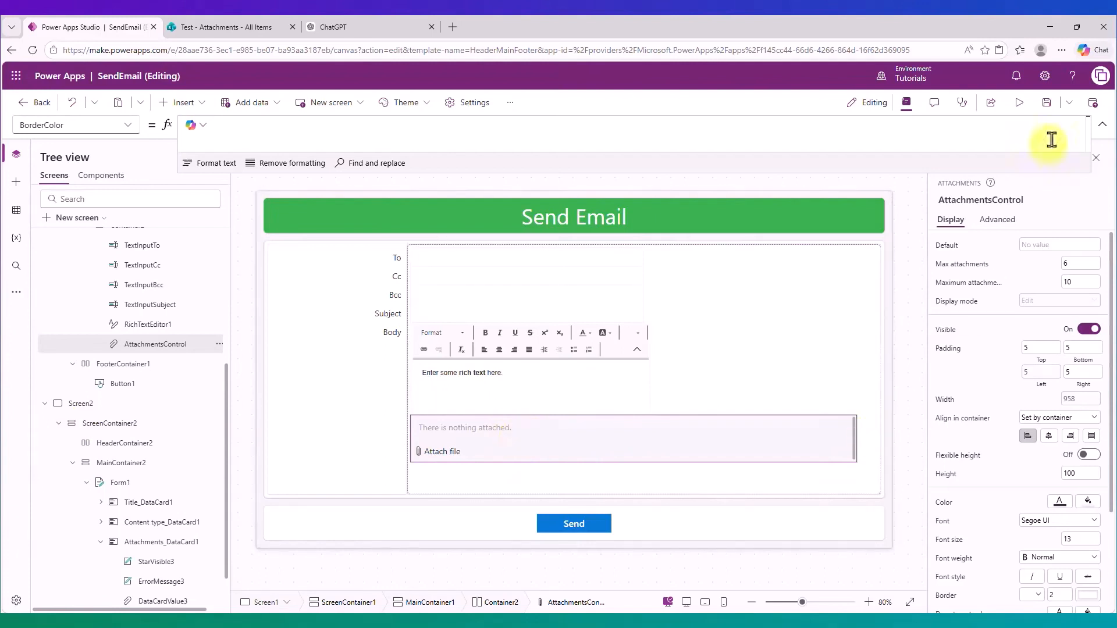
left_click(1020, 103)
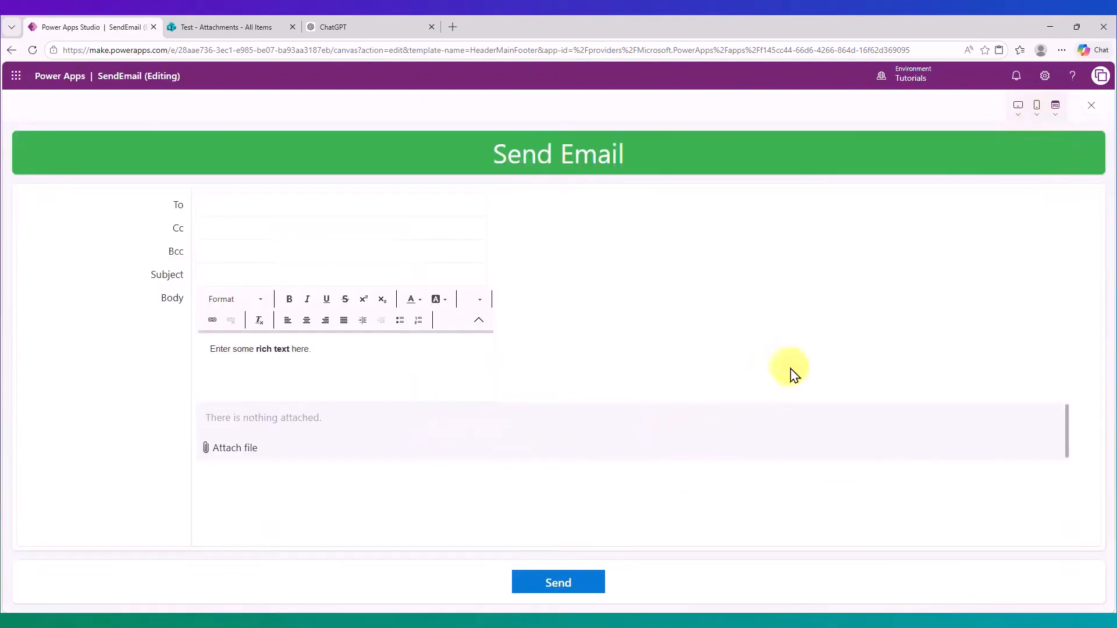
Attach test.txt and smile.png in preview, then exit and select the Send button.
left_click(294, 451)
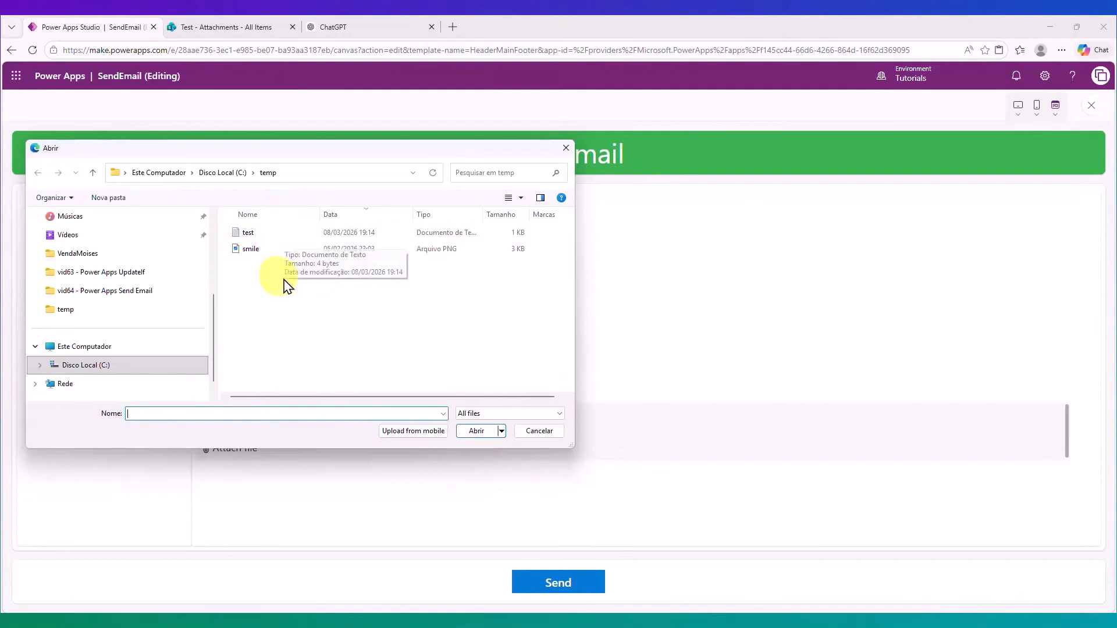
left_click_drag(294, 281, 238, 208)
left_click(479, 431)
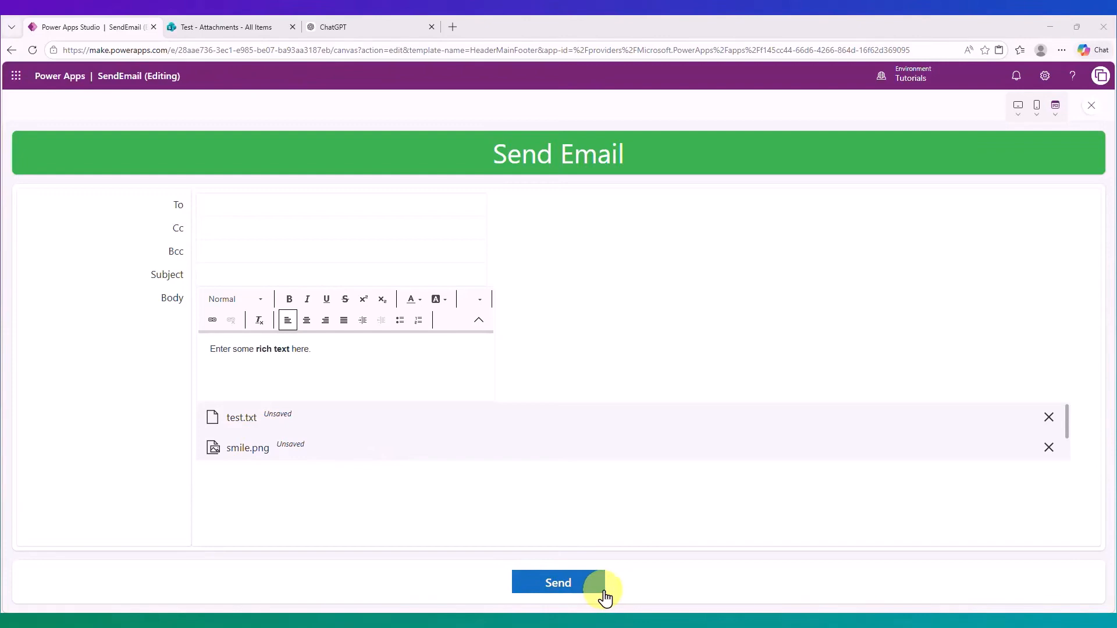
left_click(1088, 111)
left_click(574, 527)
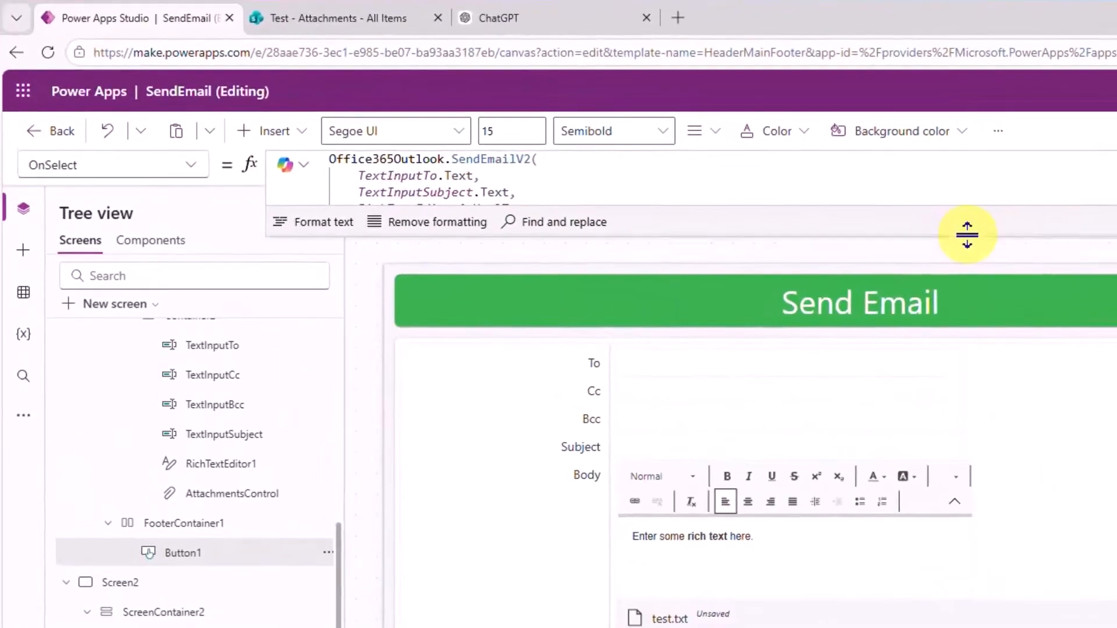
Add an Attachments option after Bcc using ForAll(AttachmentsControl.Attachments, {...}).
left_click_drag(967, 236, 988, 519)
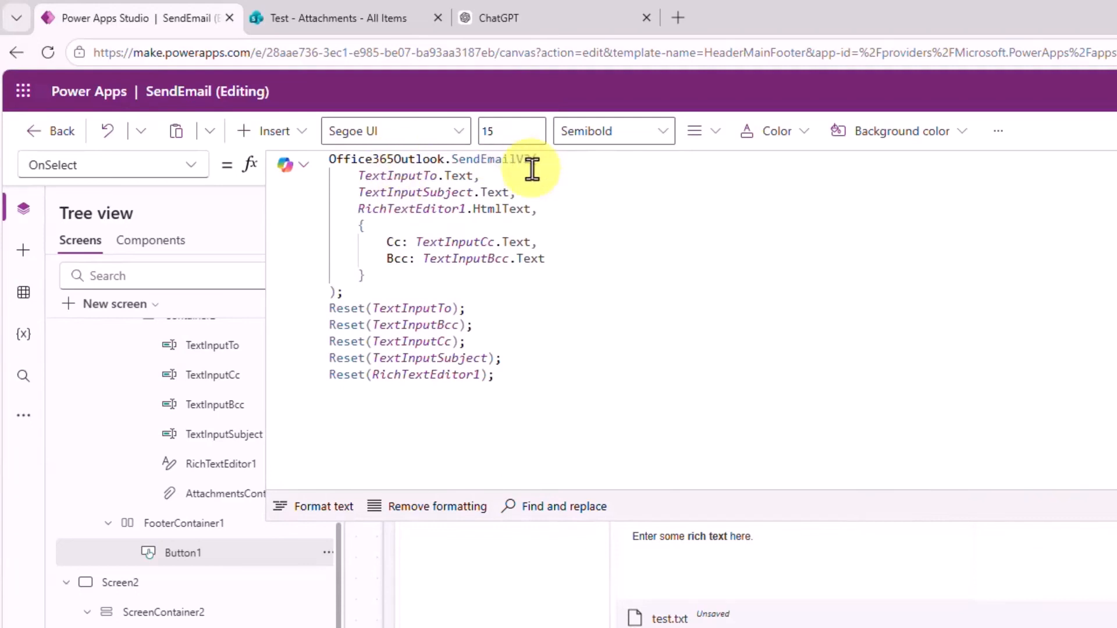
left_click(576, 255)
type(",")
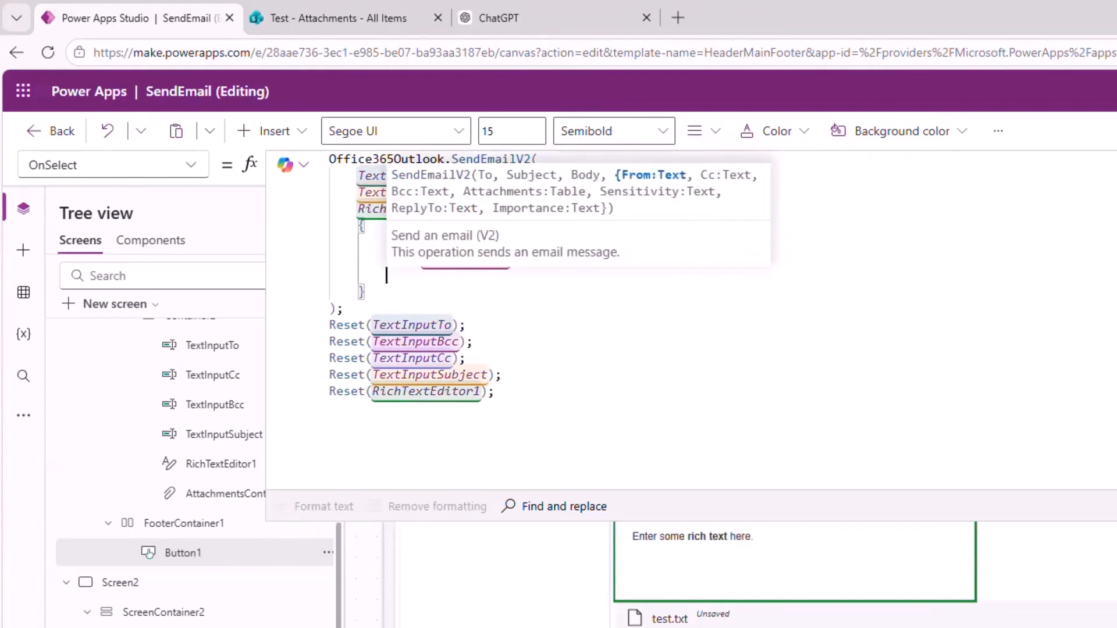
key("Return")
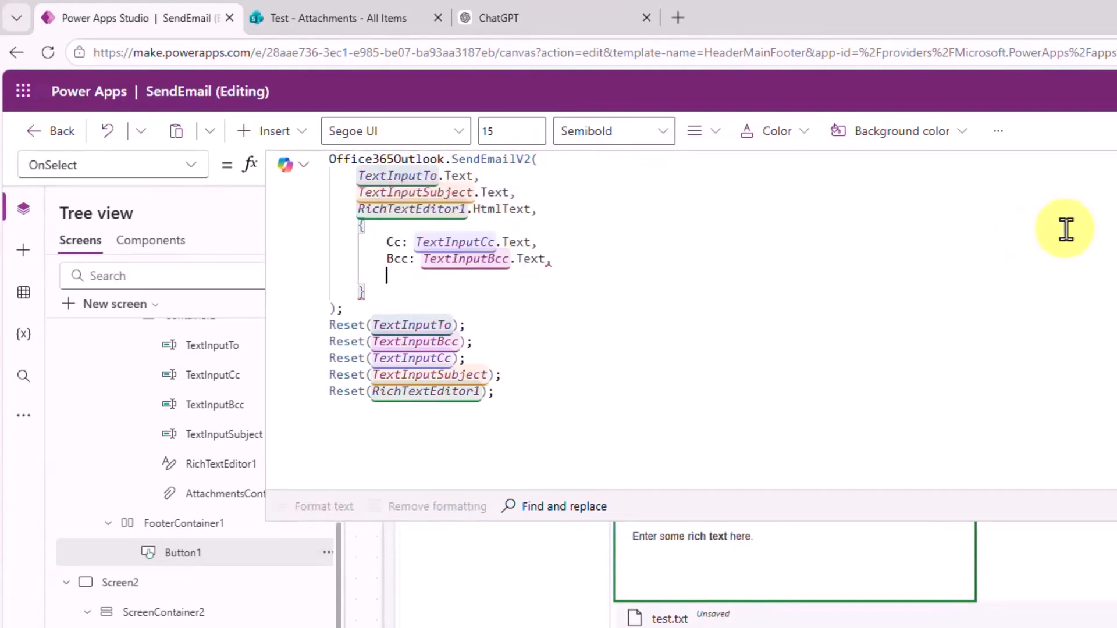
type("Atta")
key("Tab")
type("(")
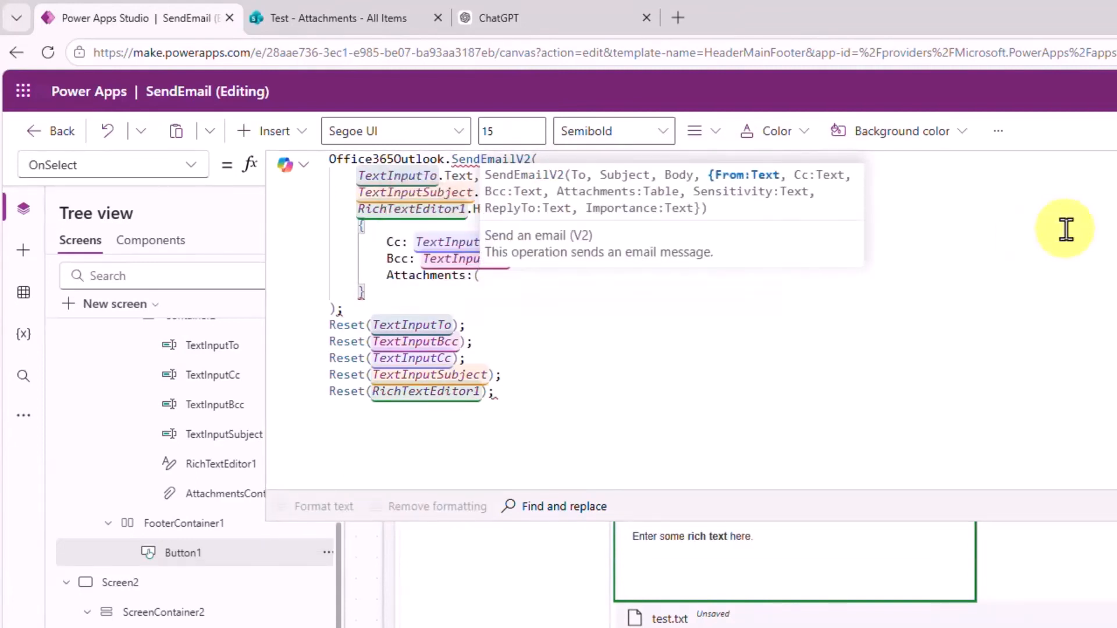
key("BackSpace")
type("ForAll(")
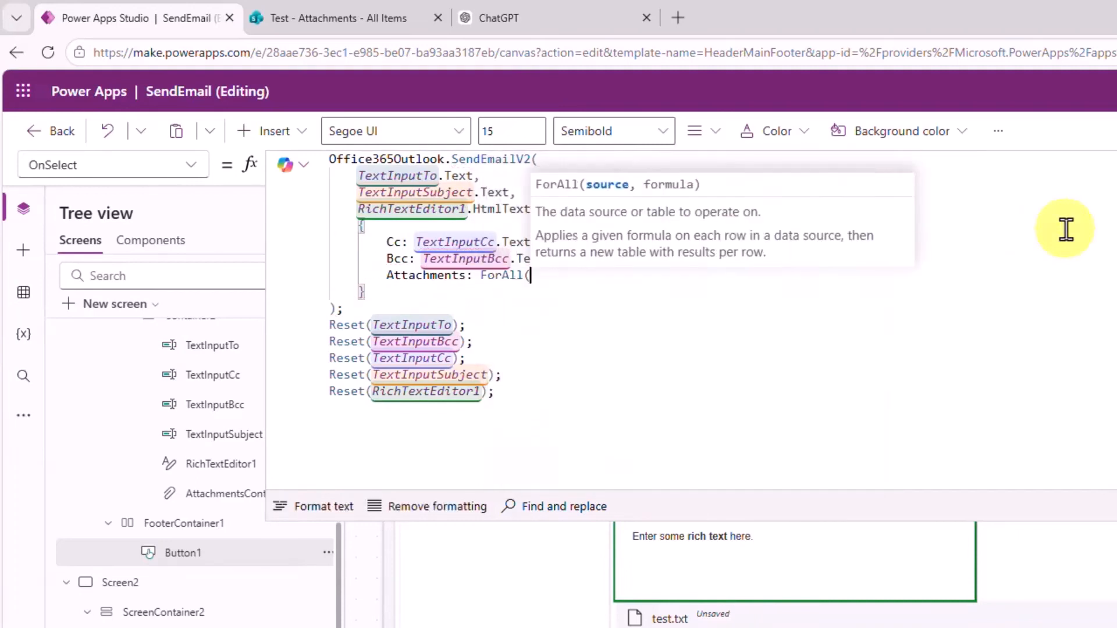
type(")")
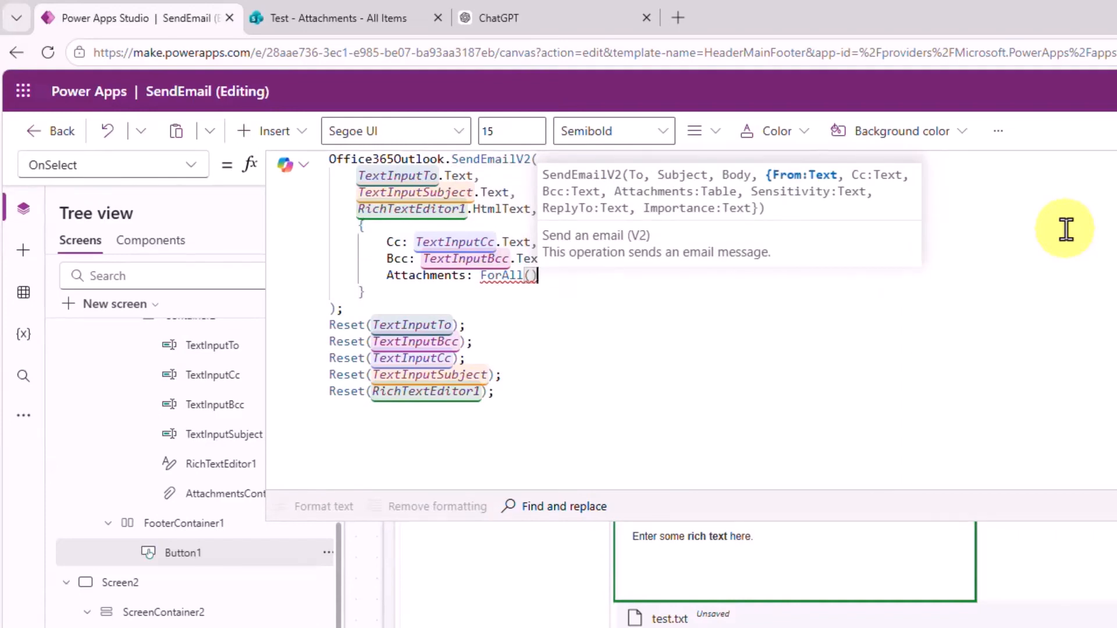
key("Left")
type("Att")
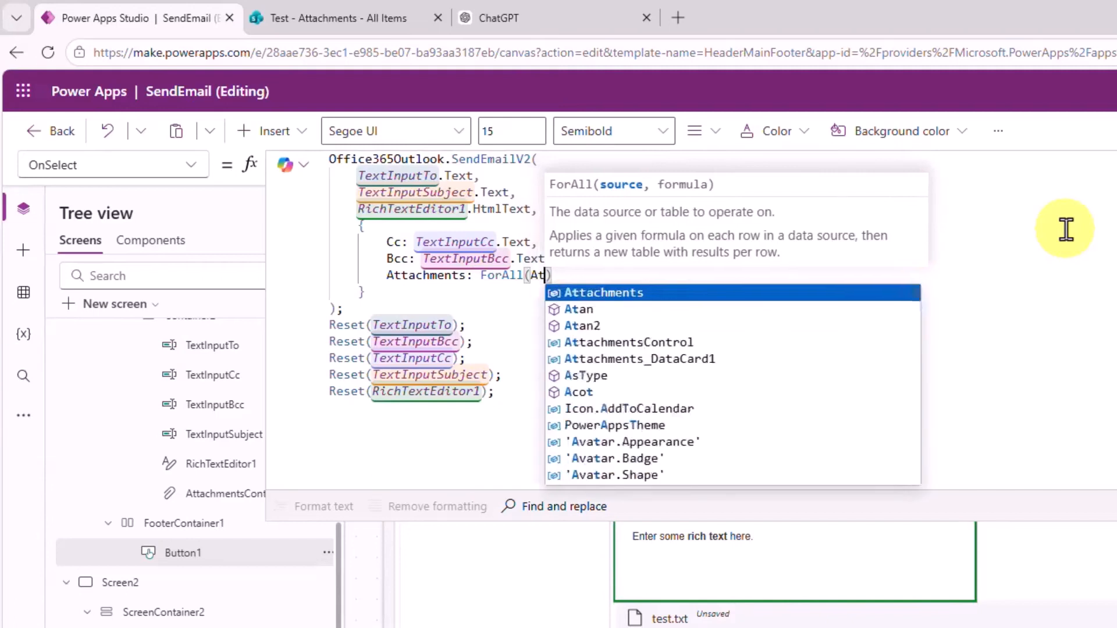
key("Down")
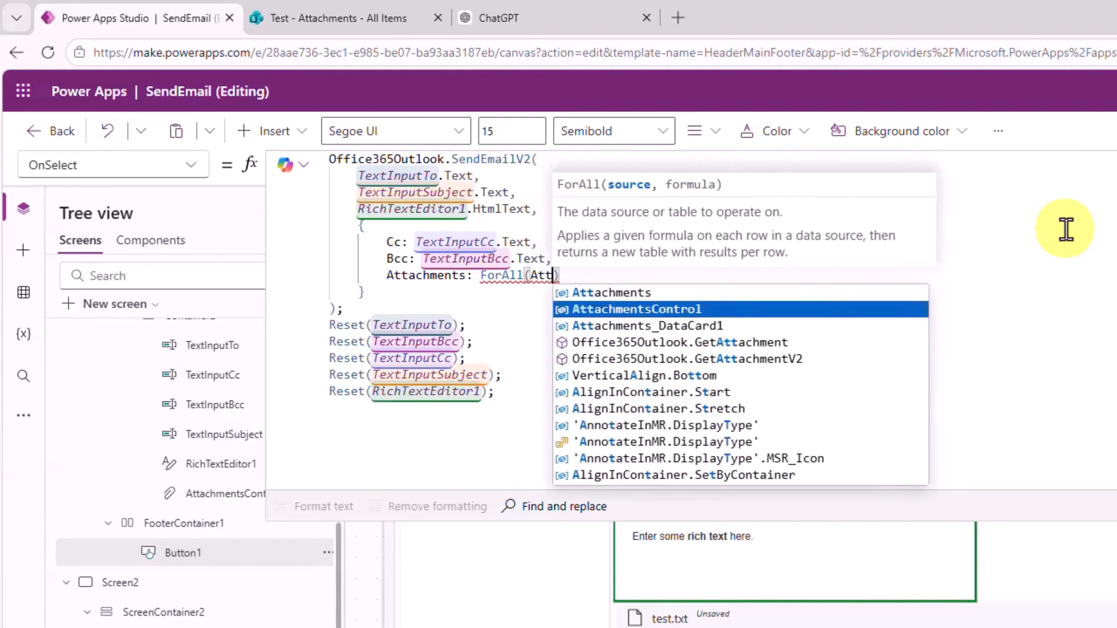
key("Tab")
type(".A")
key("Tab")
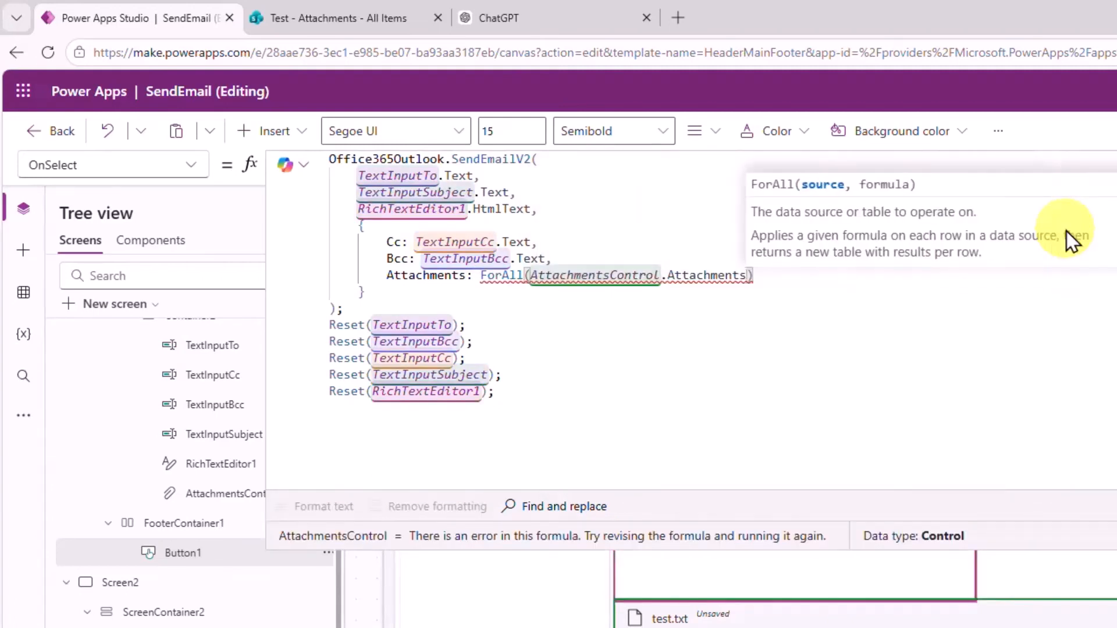
type(", ")
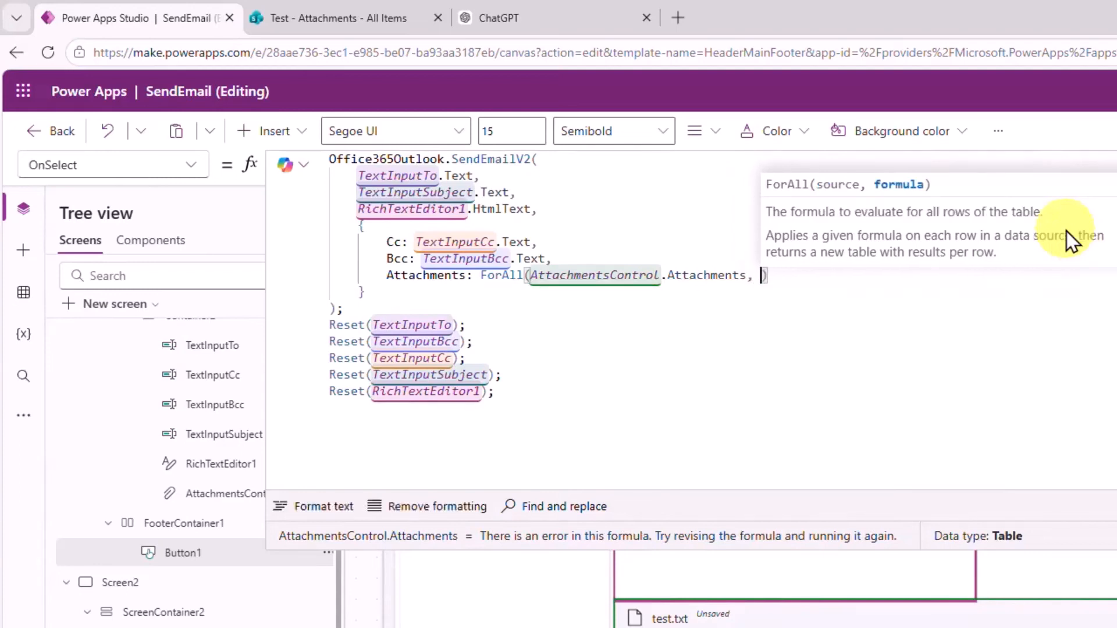
type("{")
Fill the record with Name: ThisRecord.Name and ContentBytes: ThisRecord.Value.
key("shift+Return")
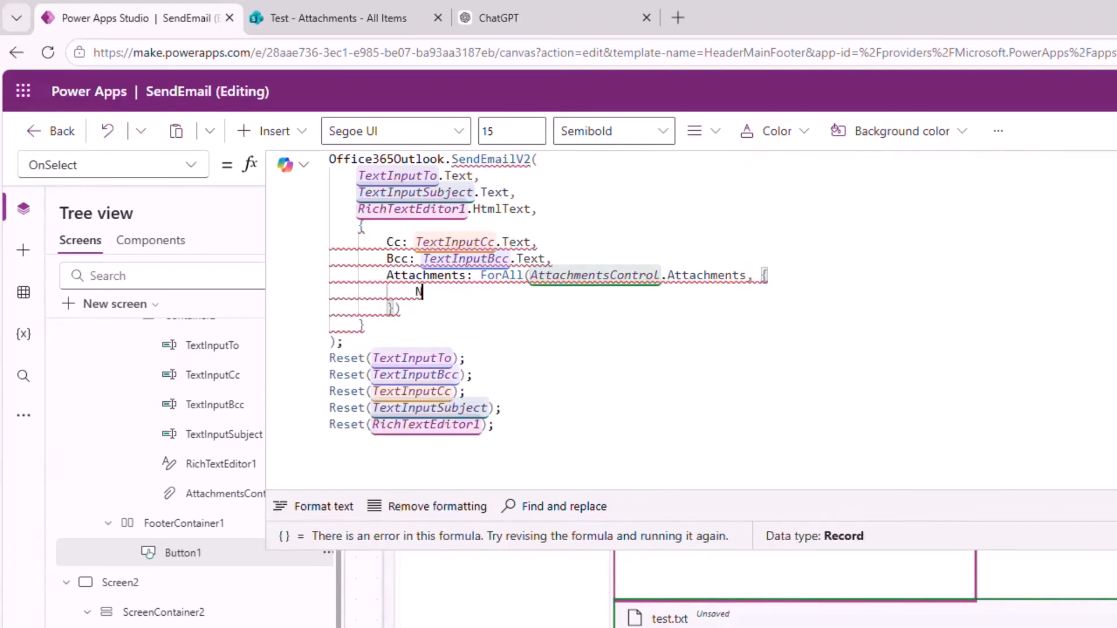
type("Name")
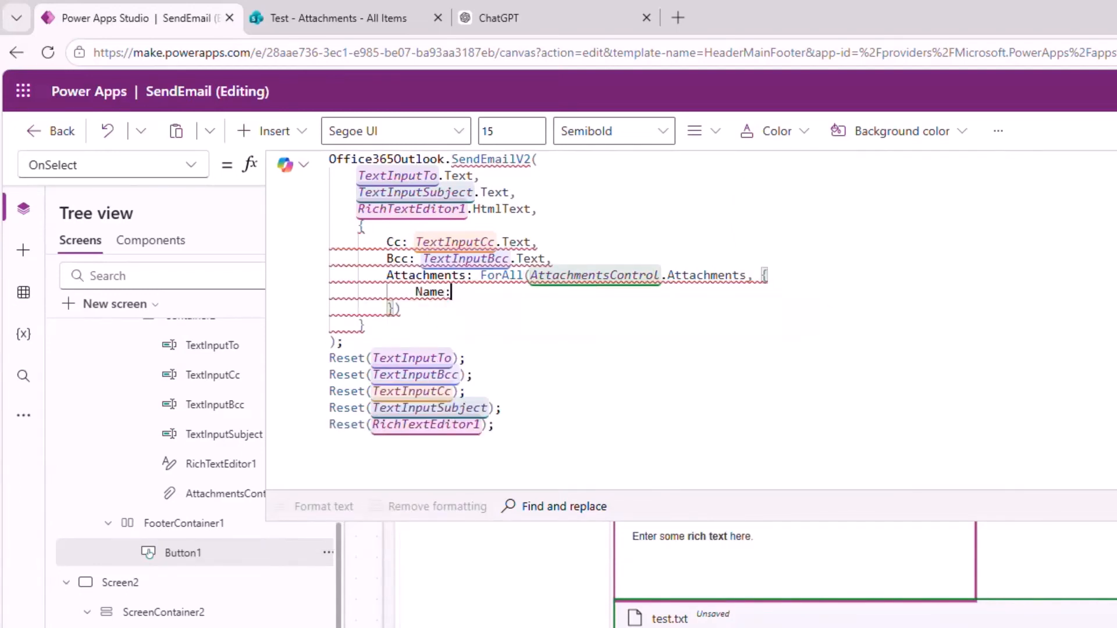
type(": ThisRecord")
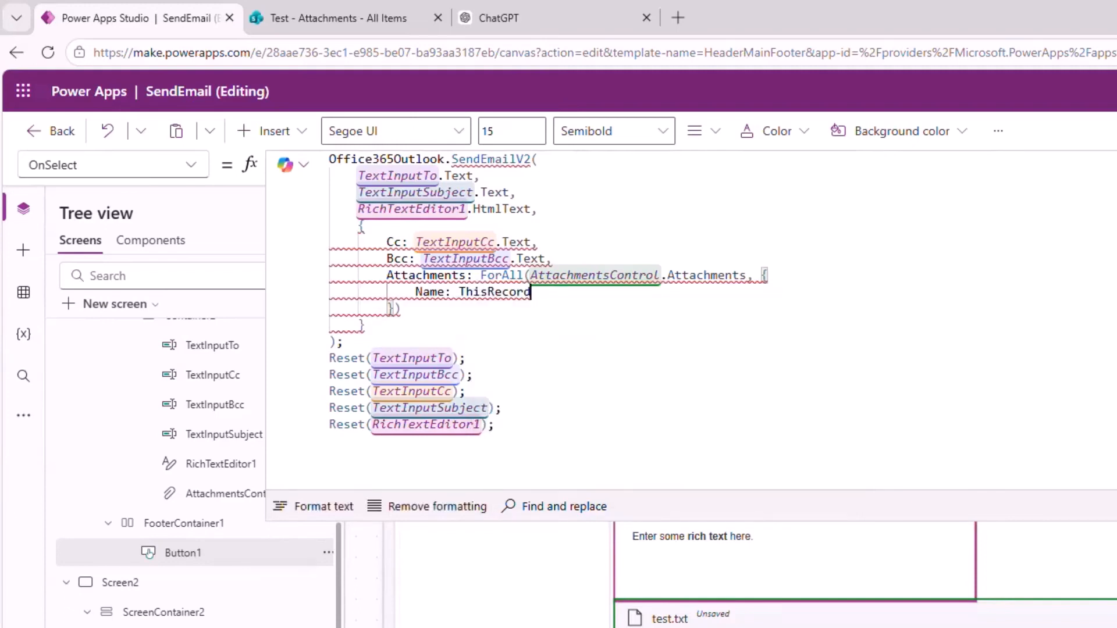
type(".Name,Name")
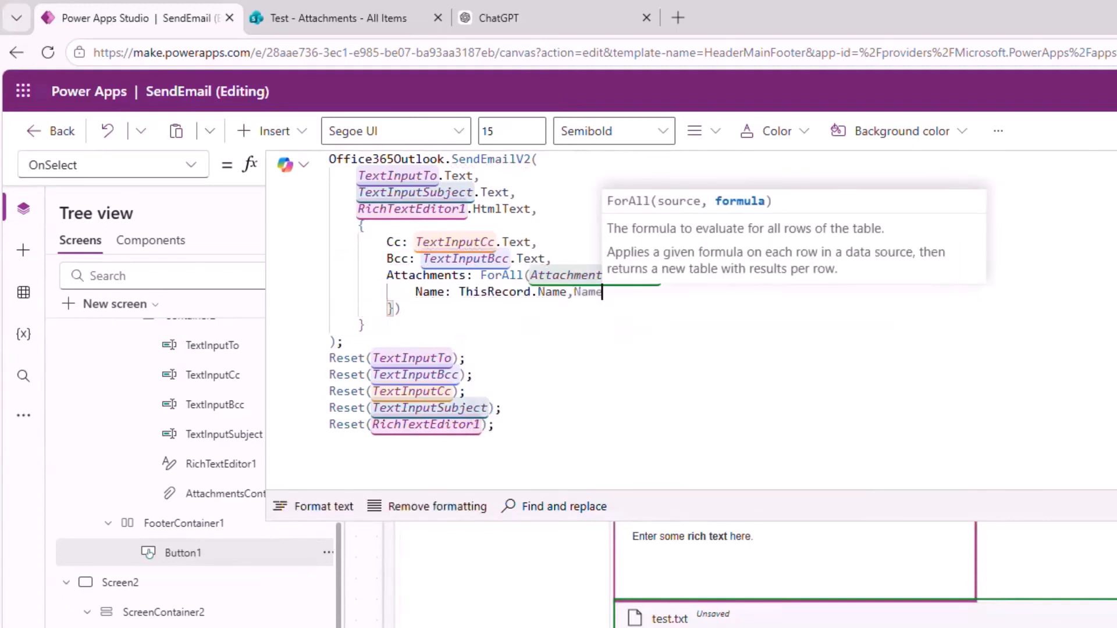
key("BackSpace")
key("BackSpace")
key("BackSpace")
key("BackSpace")
key("shift+Return")
type("Con")
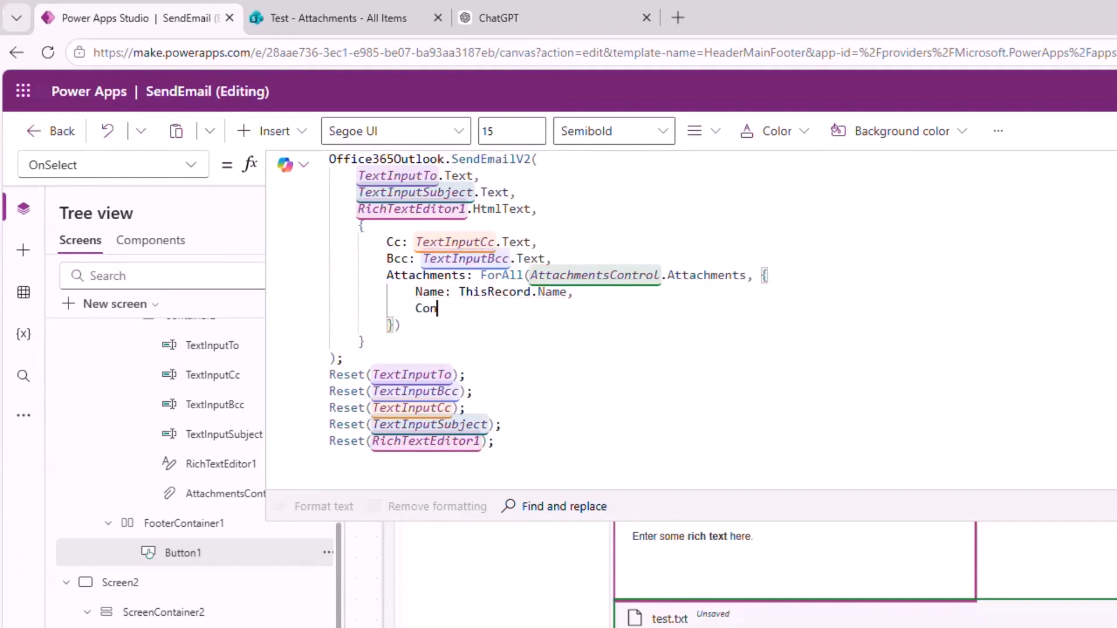
type("tentBytes")
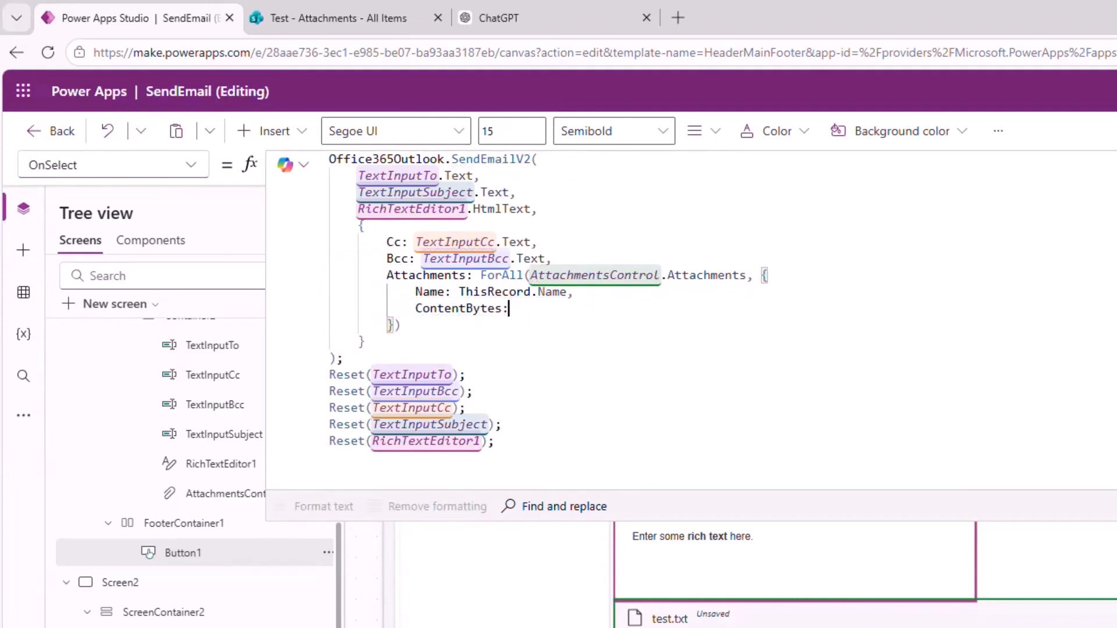
type(": ThisRecord")
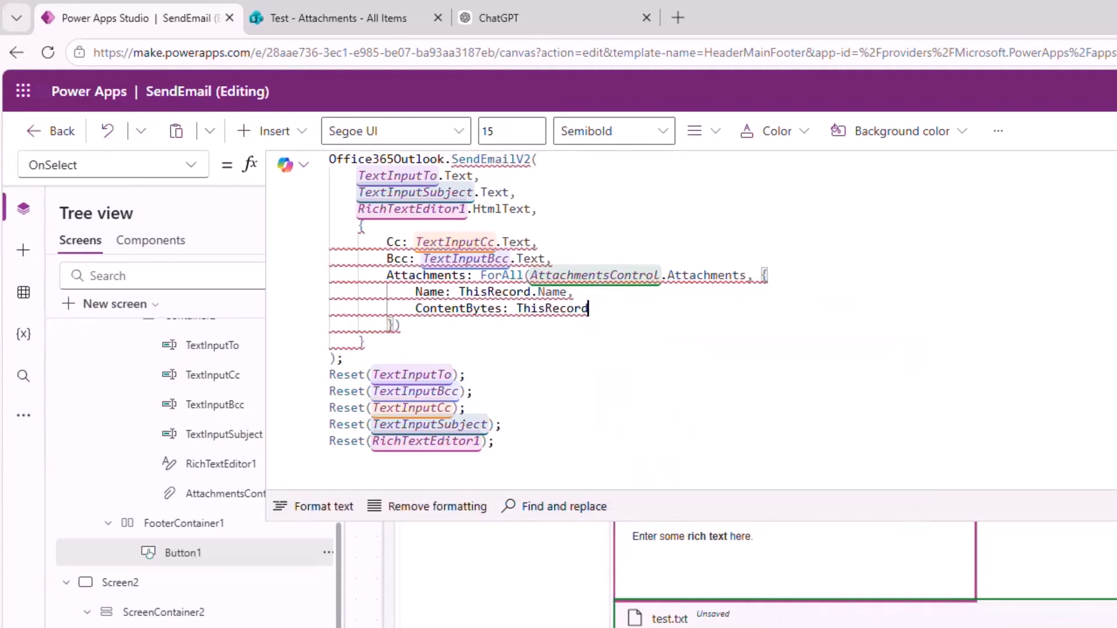
type(".")
key("Down")
key("Tab")
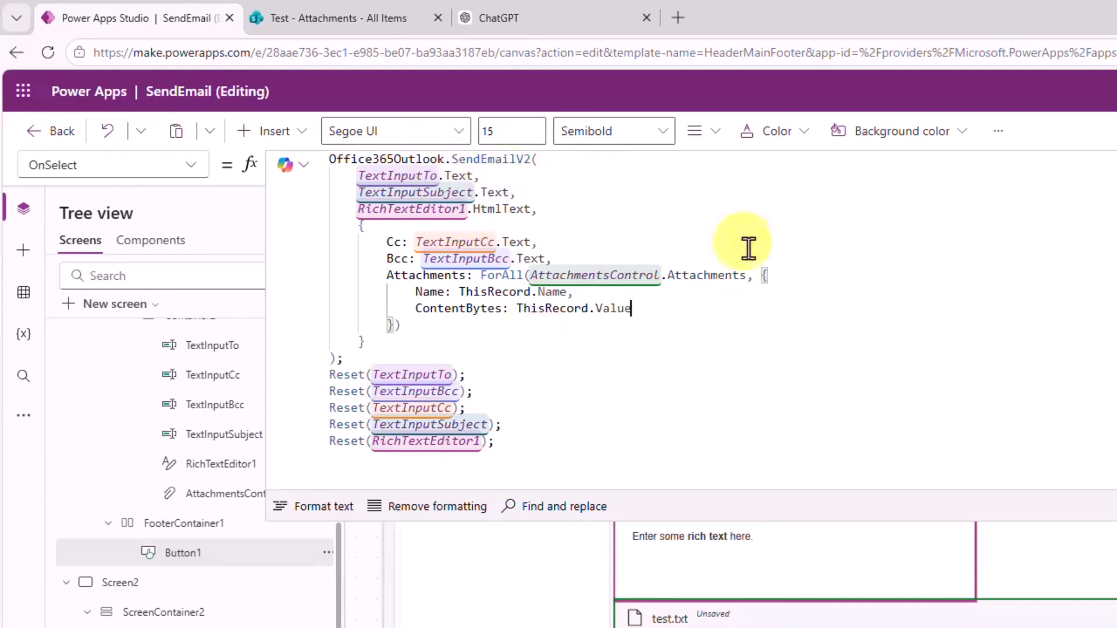
Append Reset(AttachmentsControl) after the existing Reset lines.
left_click(534, 445)
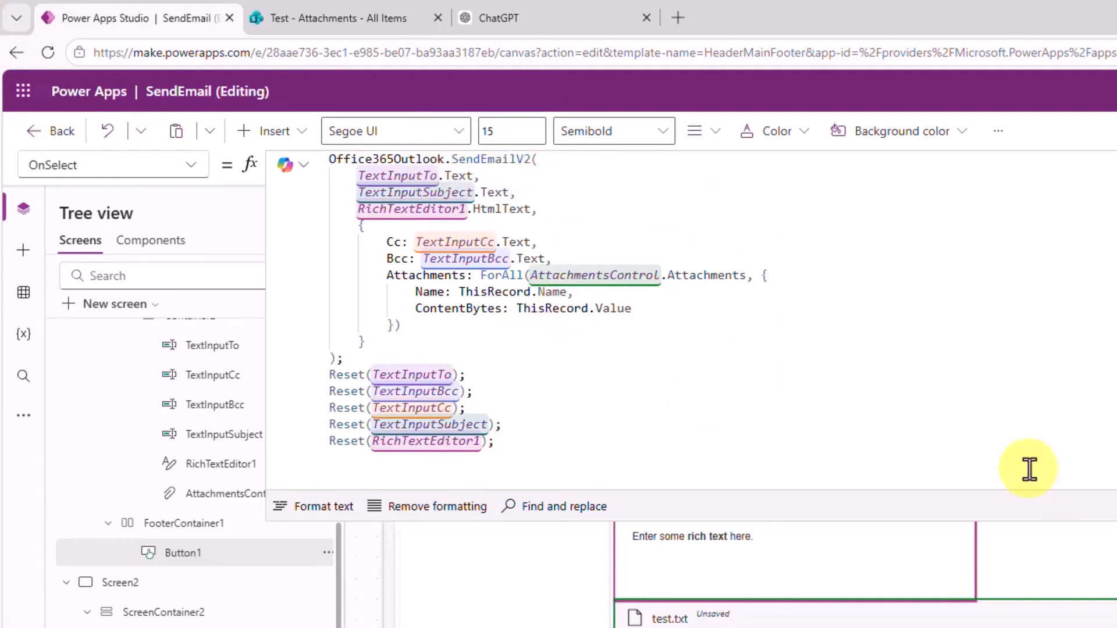
type("Reset(At")
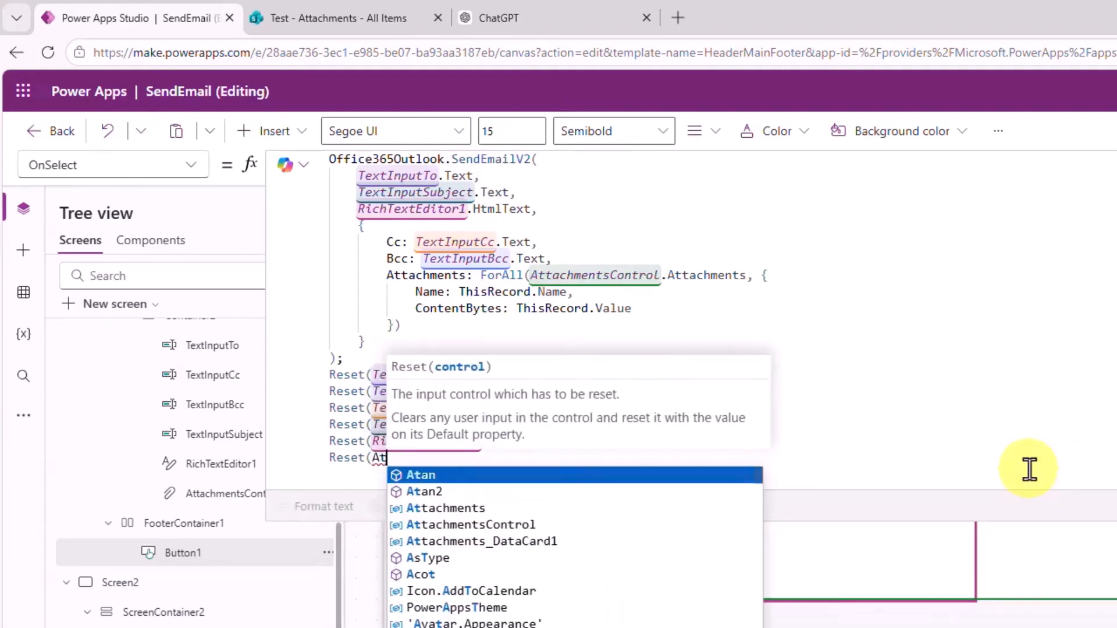
key("Down")
key("Down")
key("Down")
key("Tab")
type(")")
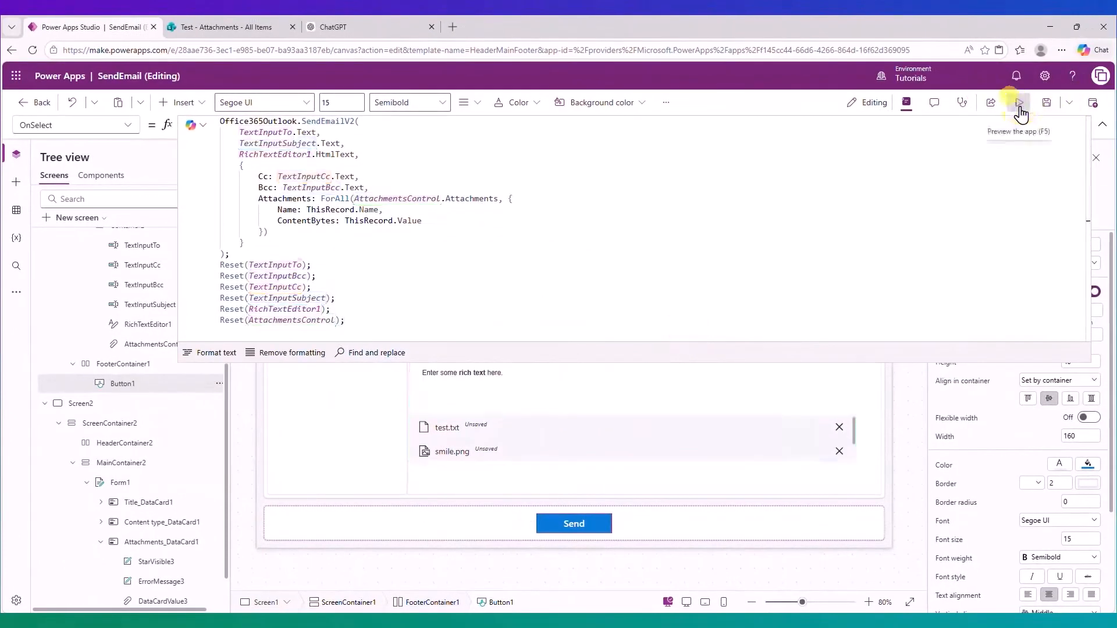
In preview, send 'Attachments test' with body 'See attached files' to the recipient's address.
left_click(1019, 103)
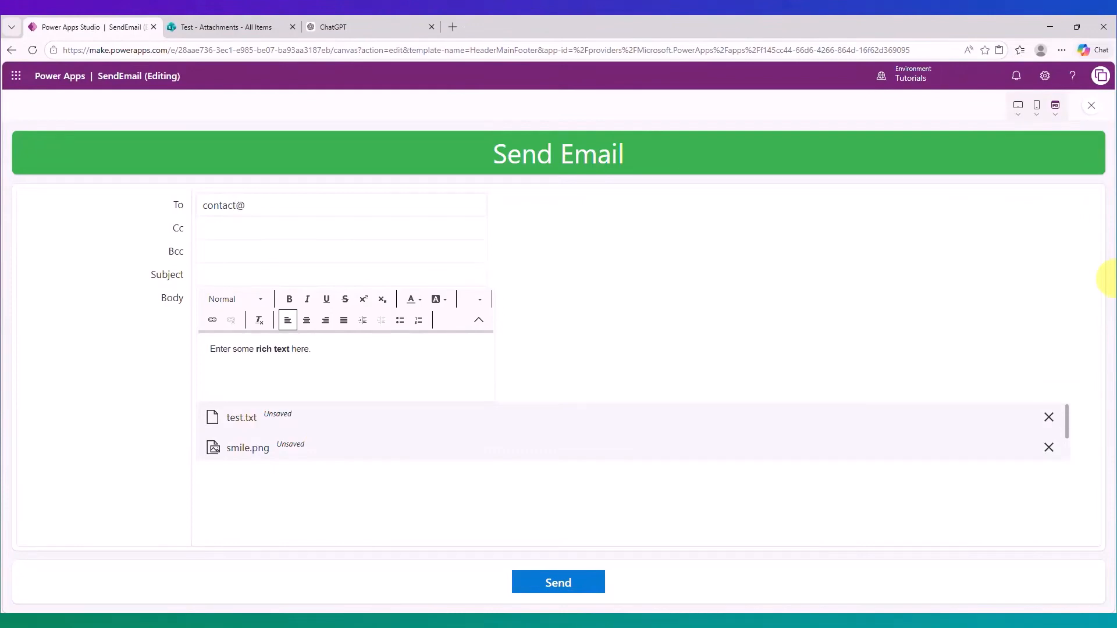
type("powerappsland.com")
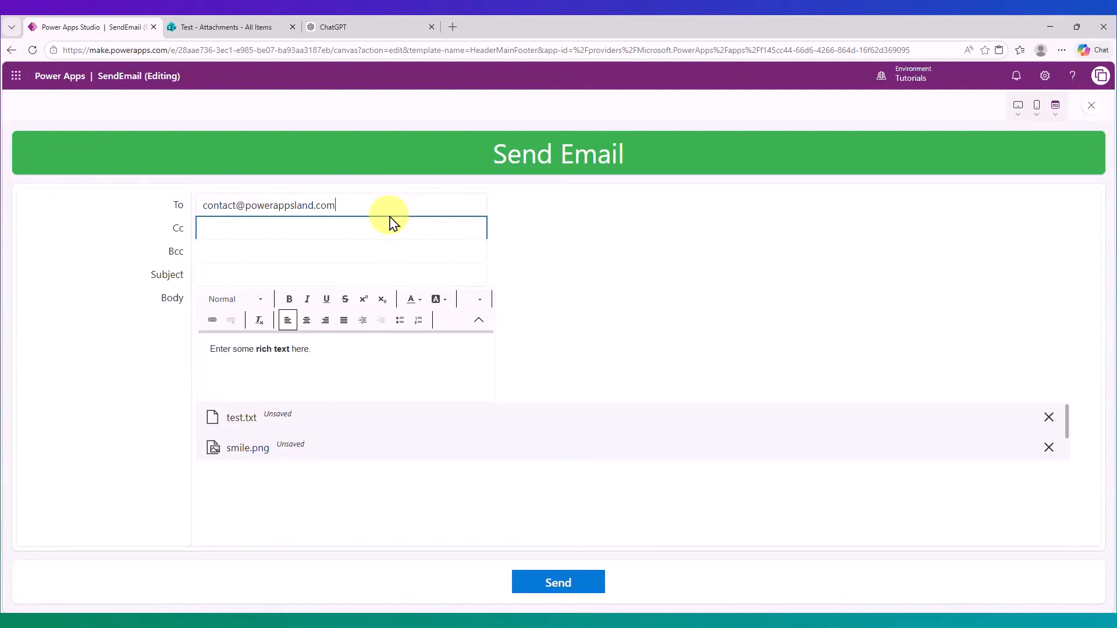
left_click(338, 275)
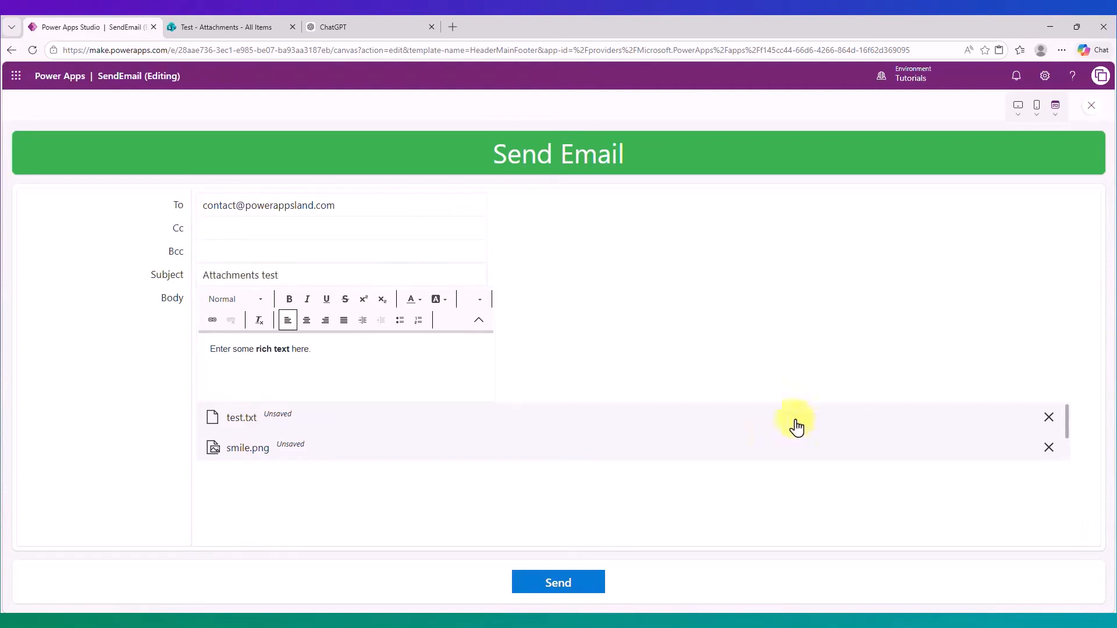
left_click(402, 350)
type("See attached files")
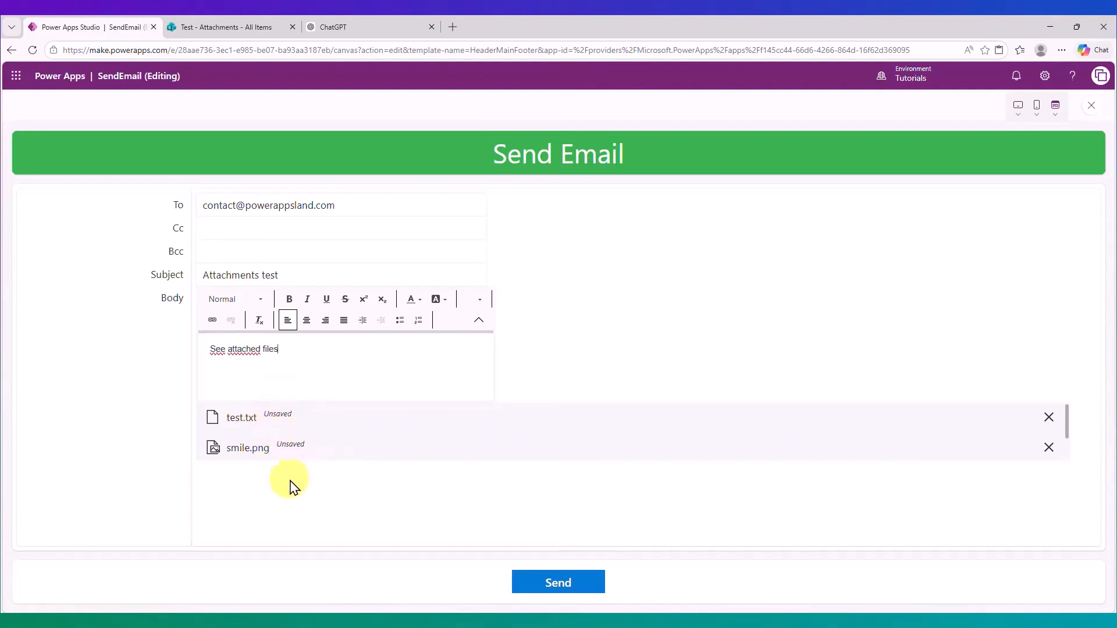
left_click(582, 591)
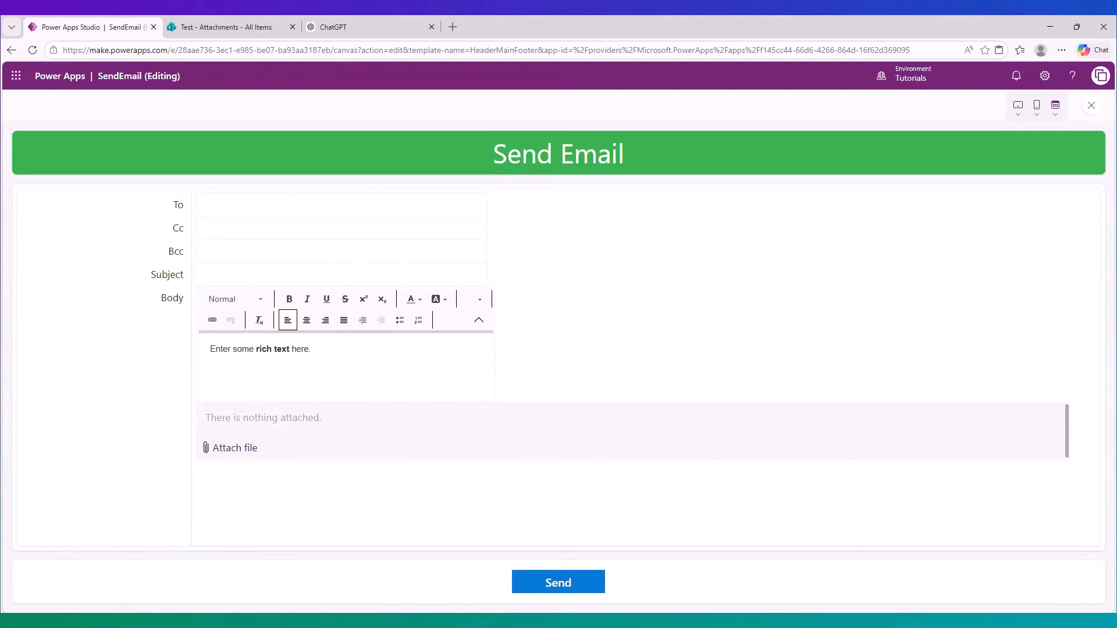
key("alt+Tab")
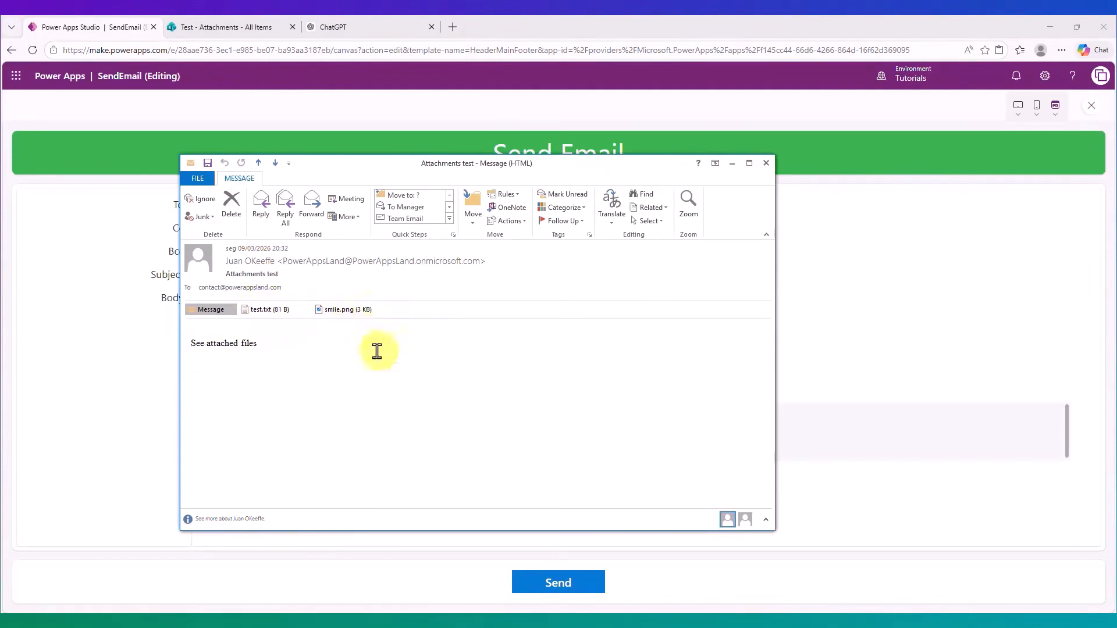
Open the received message's smile.png attachment in Outlook.
left_click(349, 313)
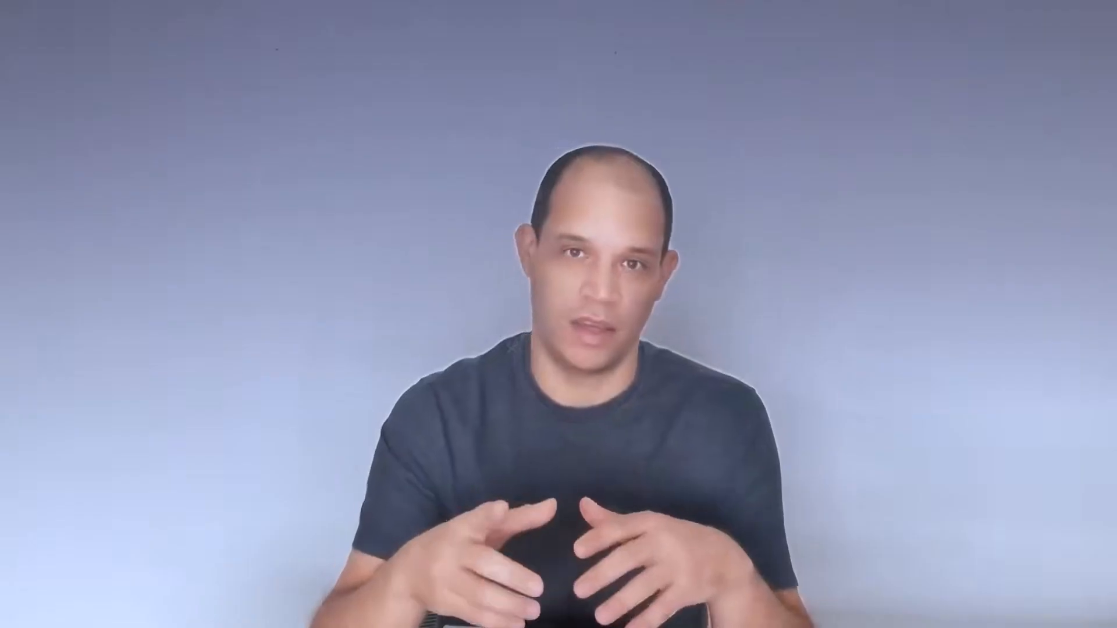